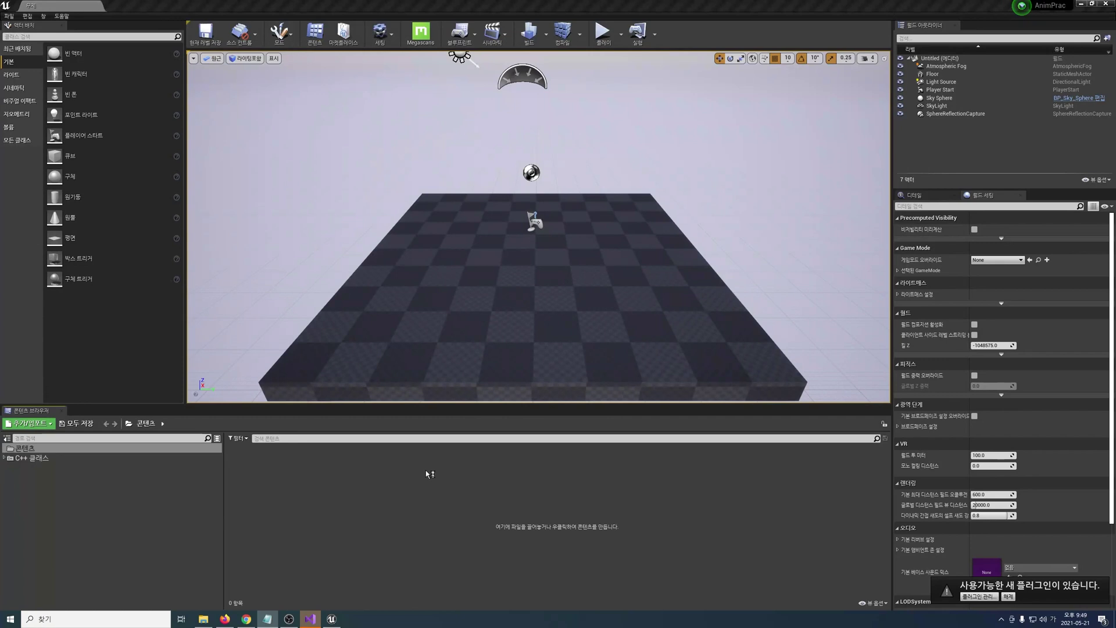
# Extract TestCharacter.zip in Downloads into its four TestCharacter FBX files.
pyautogui.click(203, 619)
pyautogui.click(700, 173)
pyautogui.rightClick(715, 163)
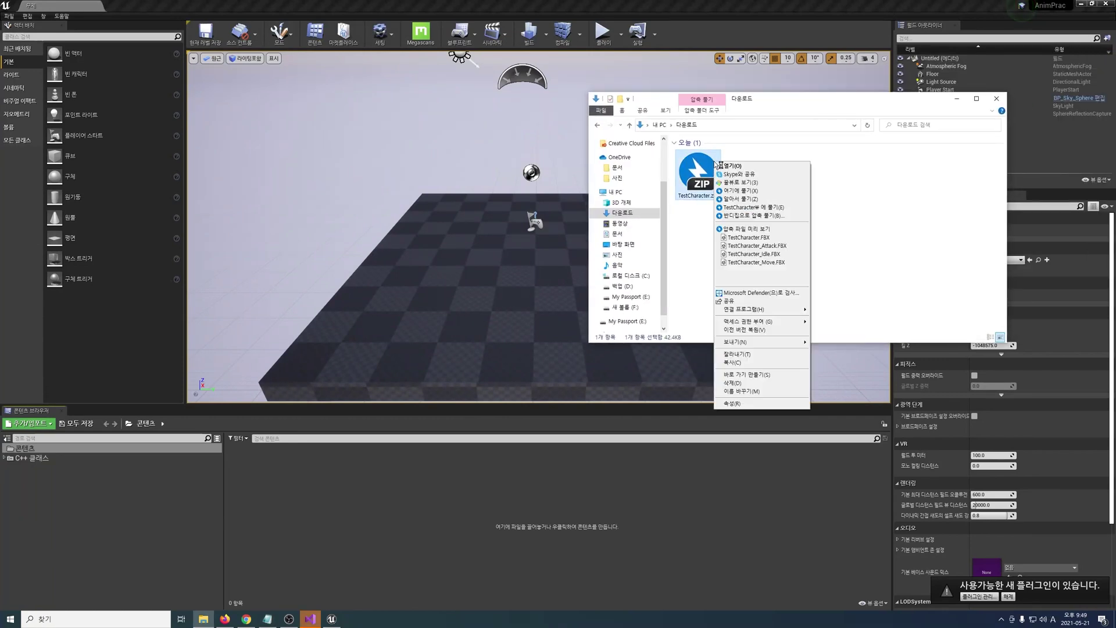
pyautogui.click(741, 191)
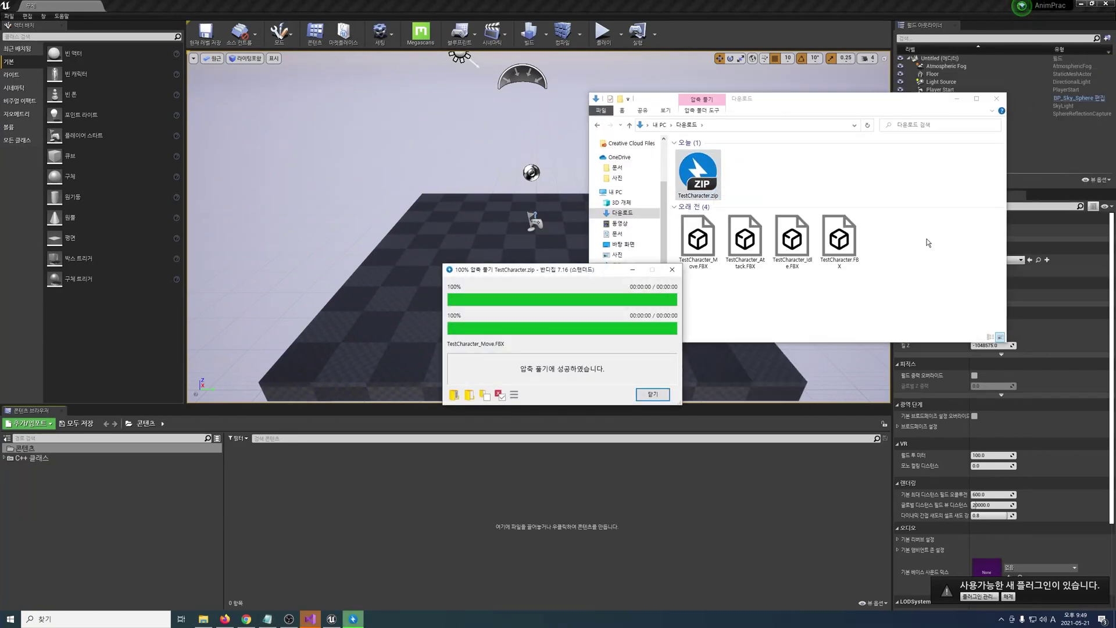
pyautogui.click(873, 272)
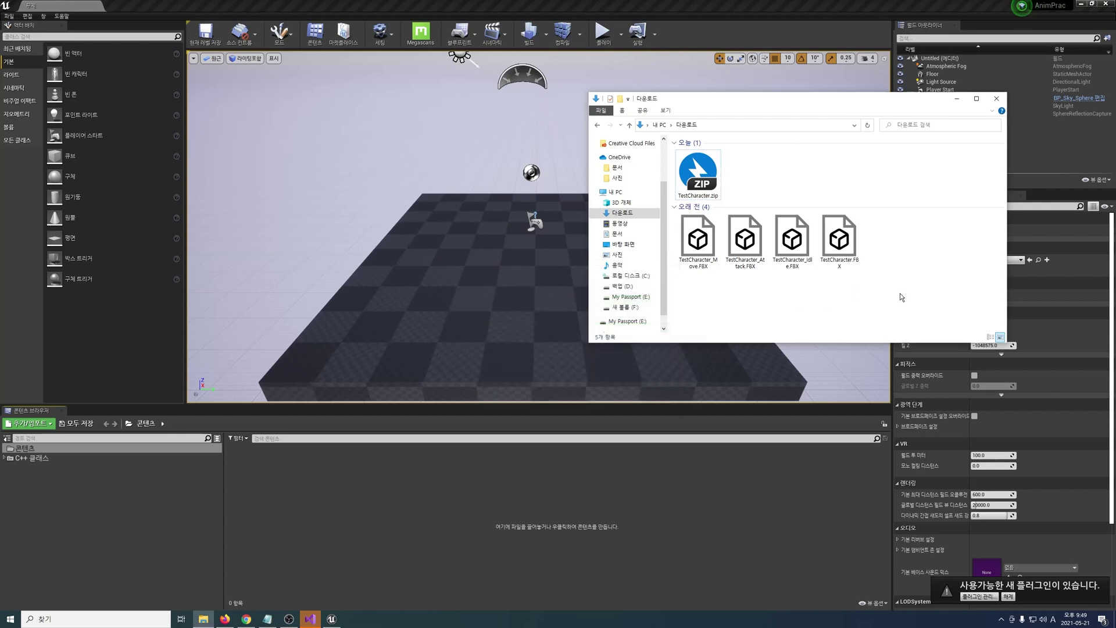
pyautogui.rightClick(541, 487)
pyautogui.moveTo(551, 480)
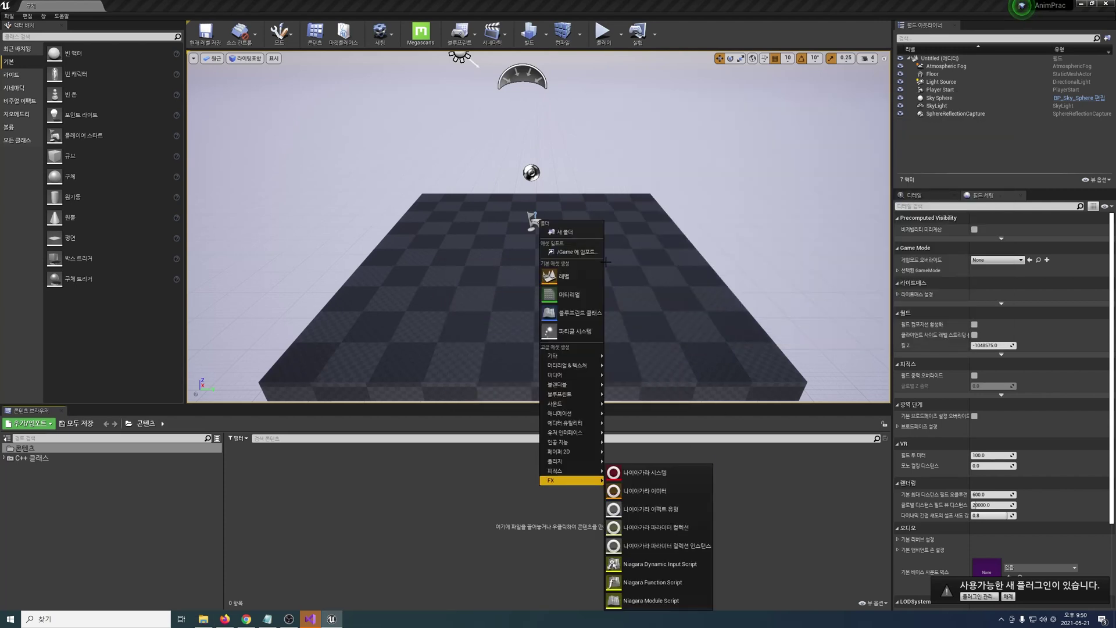
# Import TestCharacter.FBX from Downloads into /Game with default options.
pyautogui.click(594, 251)
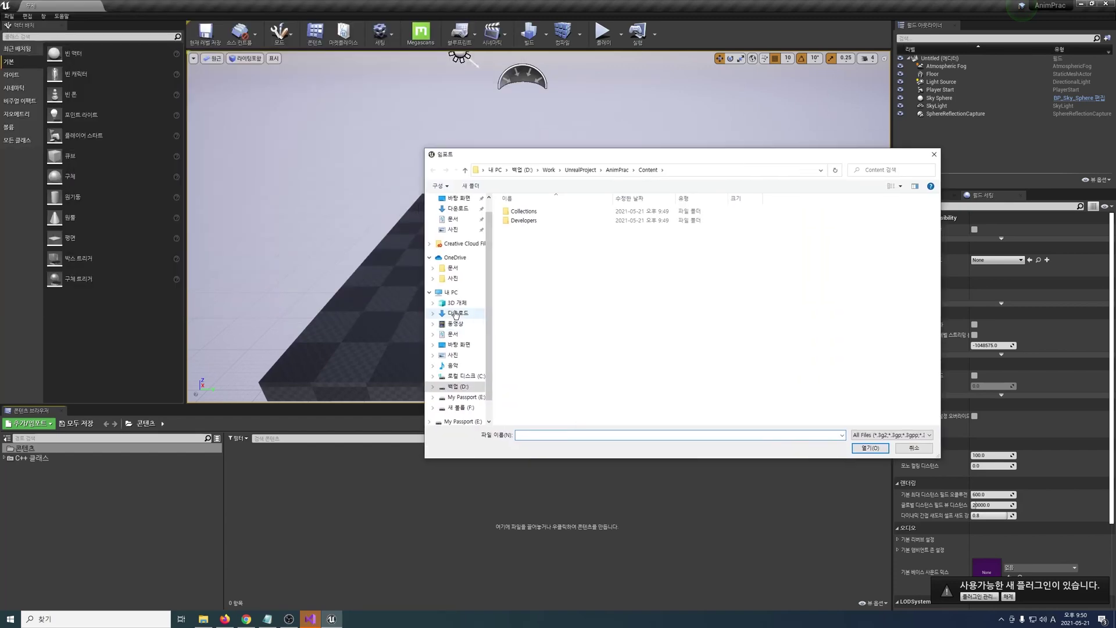
pyautogui.click(458, 313)
pyautogui.click(670, 235)
pyautogui.click(861, 447)
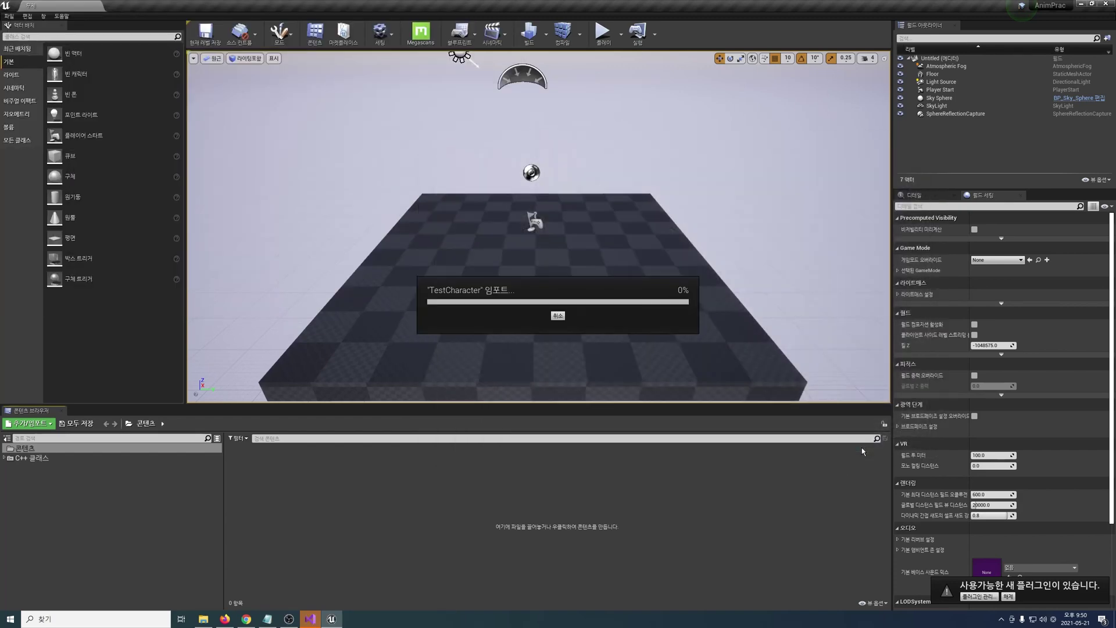
pyautogui.click(569, 471)
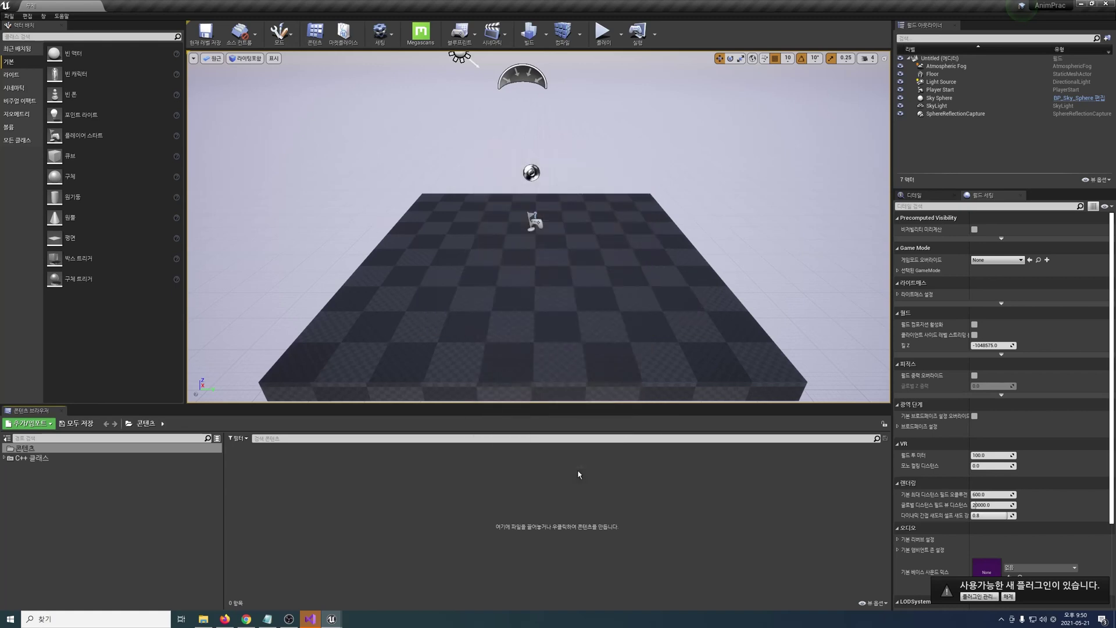
# Import the Move, Attack and Idle FBXs as animations on TestCharacter_Skeleton, without mesh.
pyautogui.rightClick(530, 464)
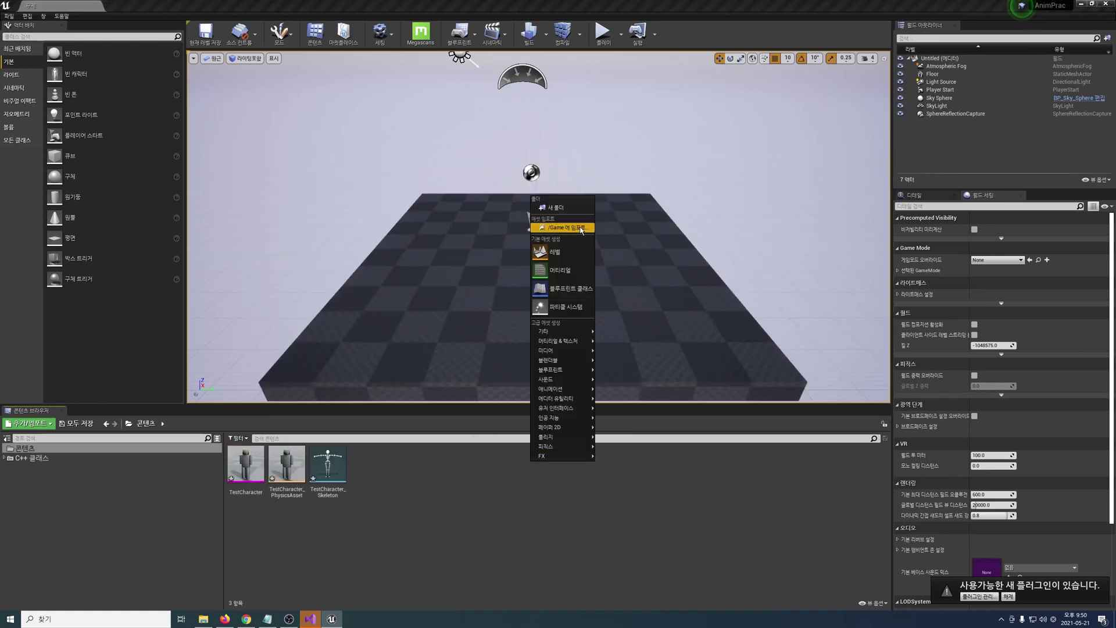
pyautogui.click(558, 216)
pyautogui.moveTo(628, 329); pyautogui.dragTo(500, 209)
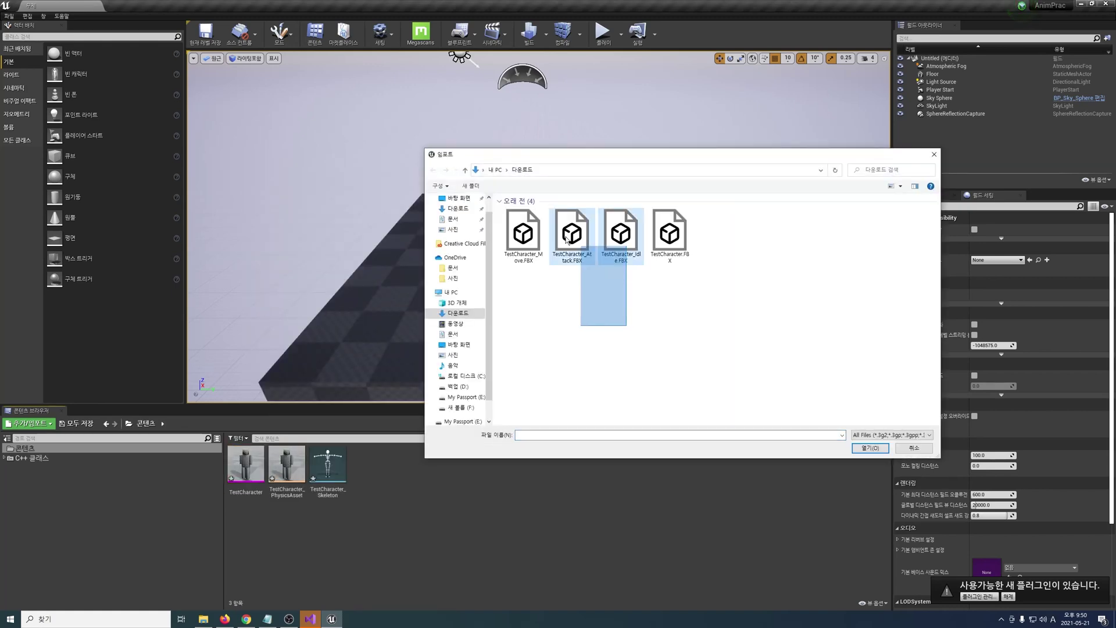
pyautogui.click(870, 448)
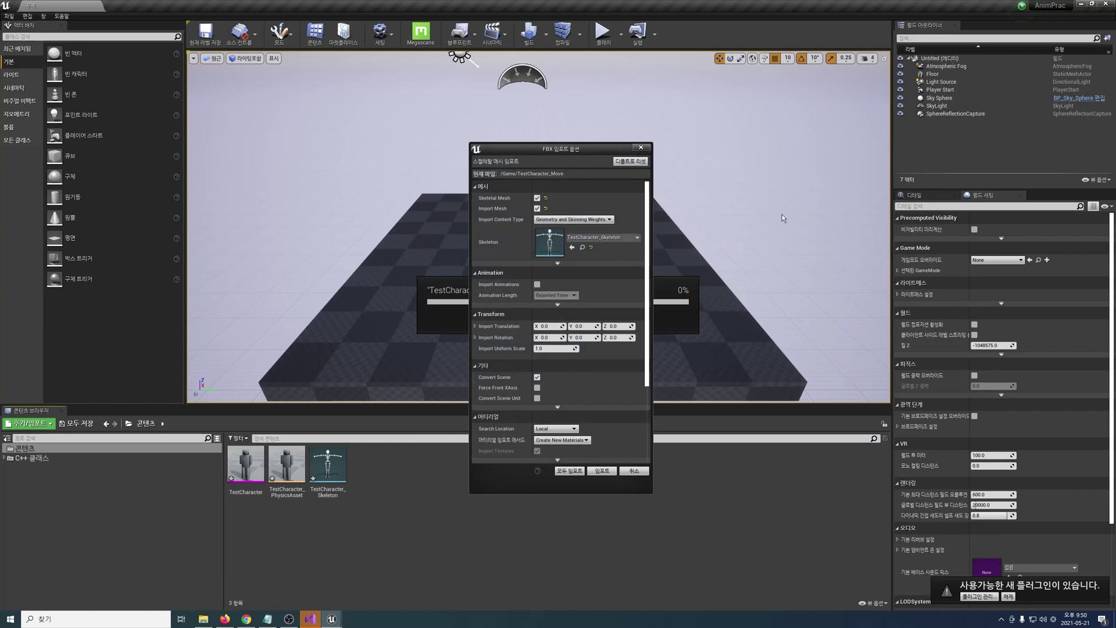
pyautogui.click(602, 237)
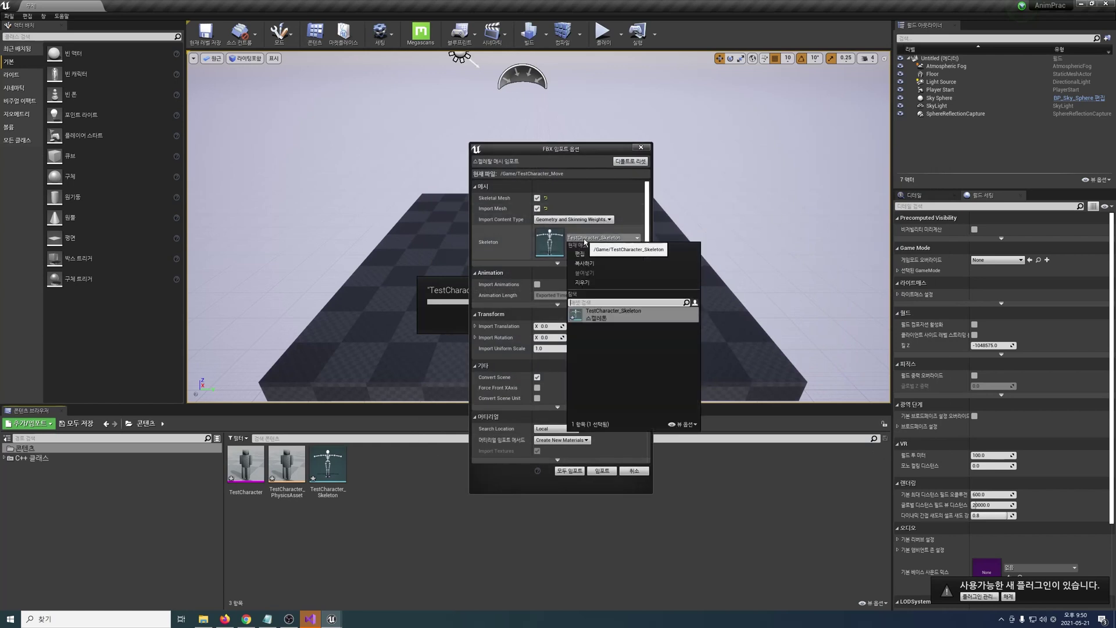
pyautogui.click(642, 318)
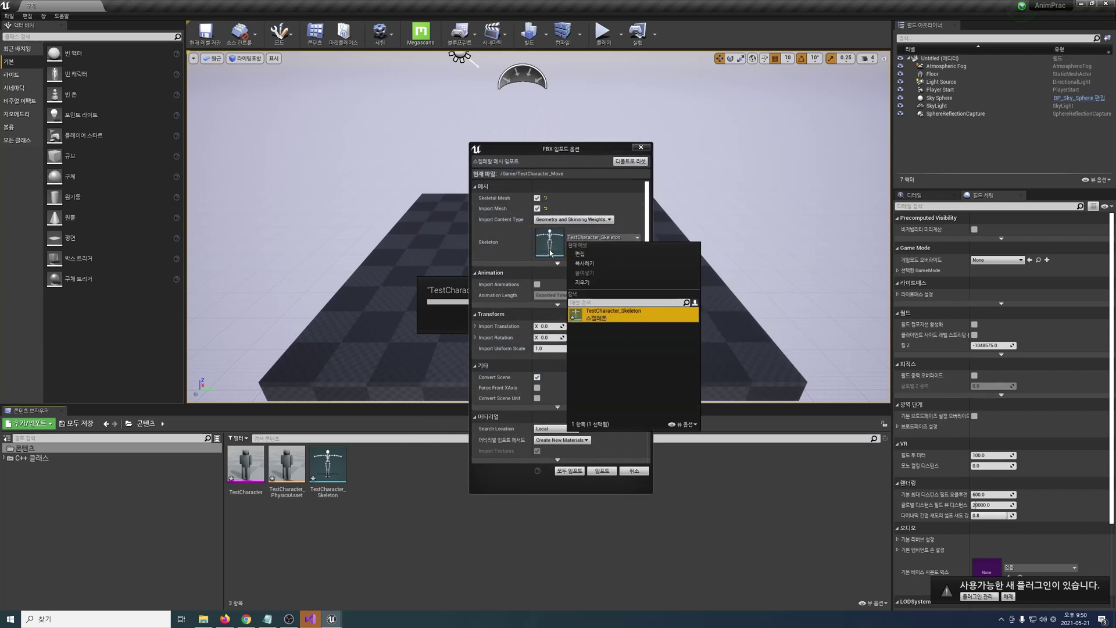
pyautogui.click(641, 319)
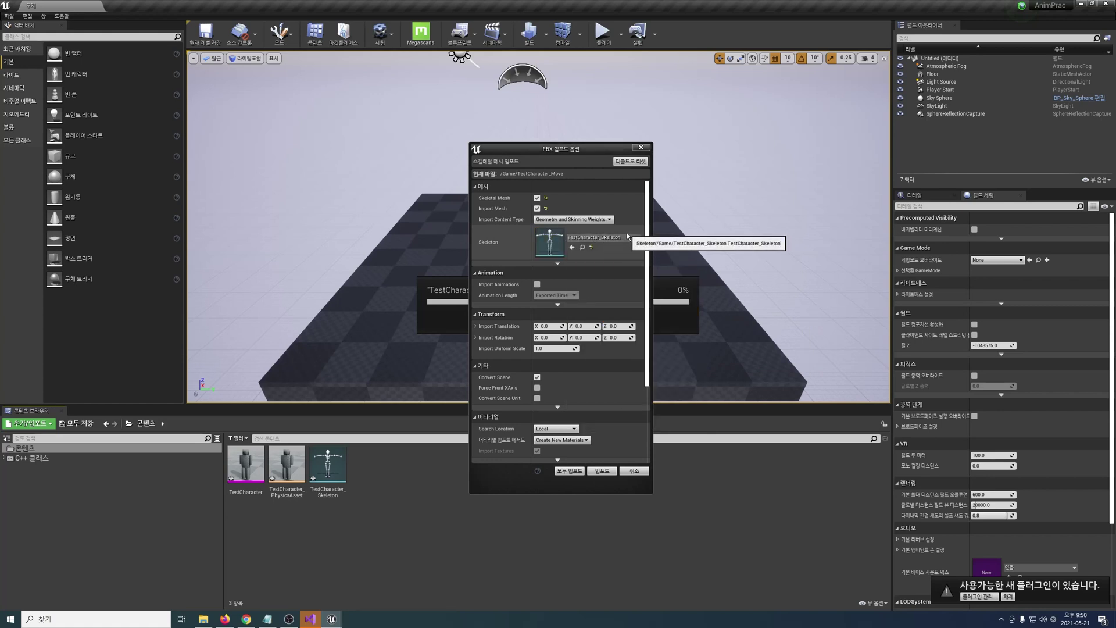
pyautogui.click(537, 208)
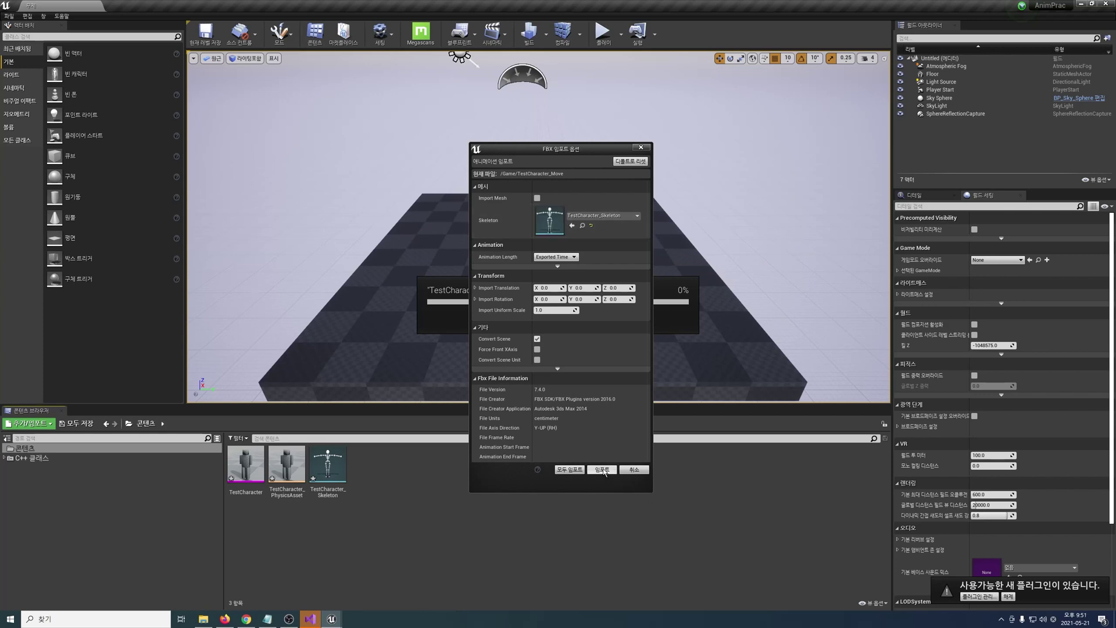
pyautogui.click(564, 469)
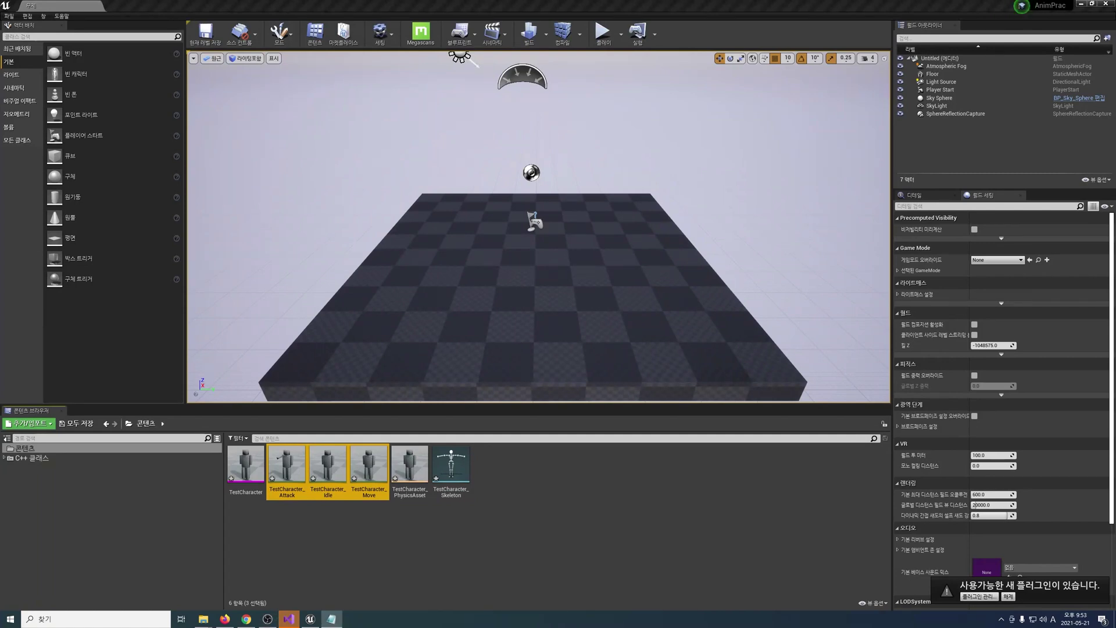
# In Project Settings Input, add axis MoveForward mapped to W and S with scale -1.
pyautogui.click(27, 15)
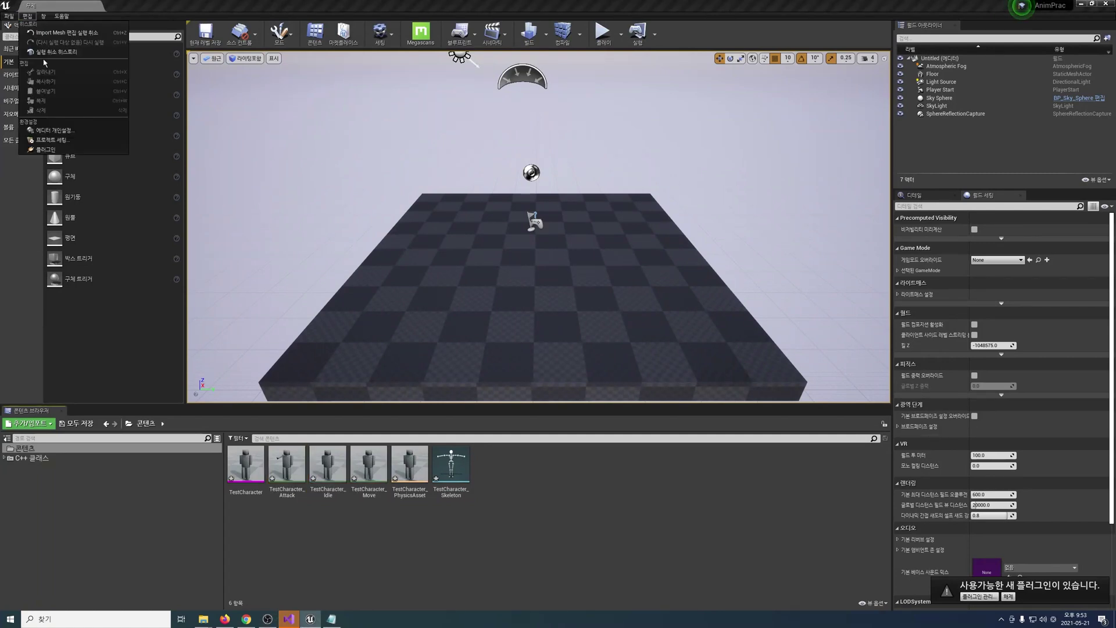
pyautogui.click(69, 145)
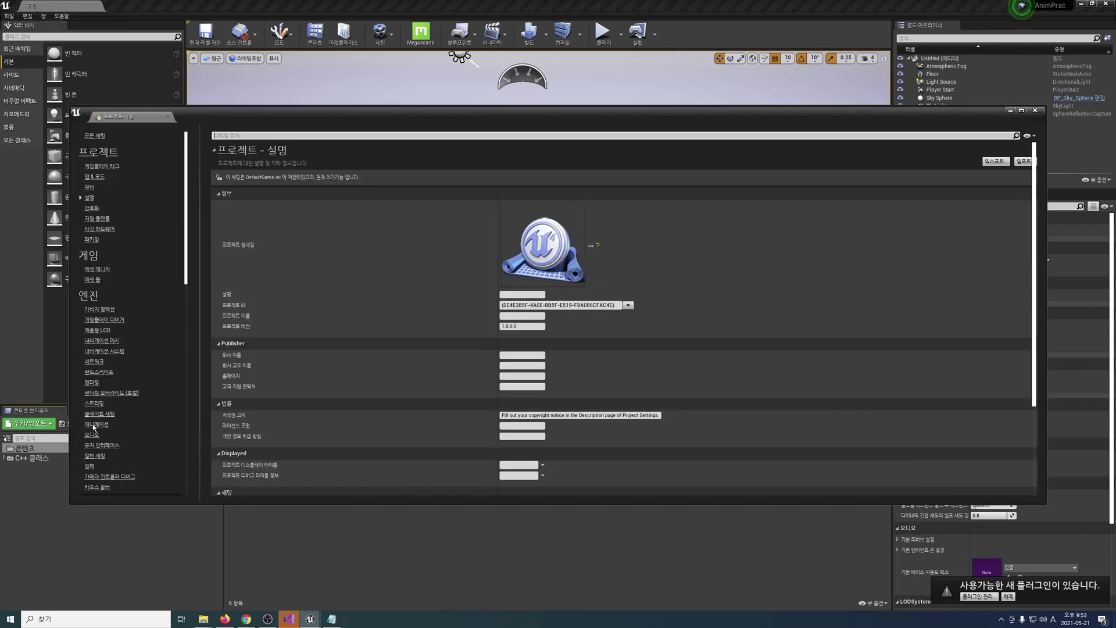
pyautogui.click(90, 466)
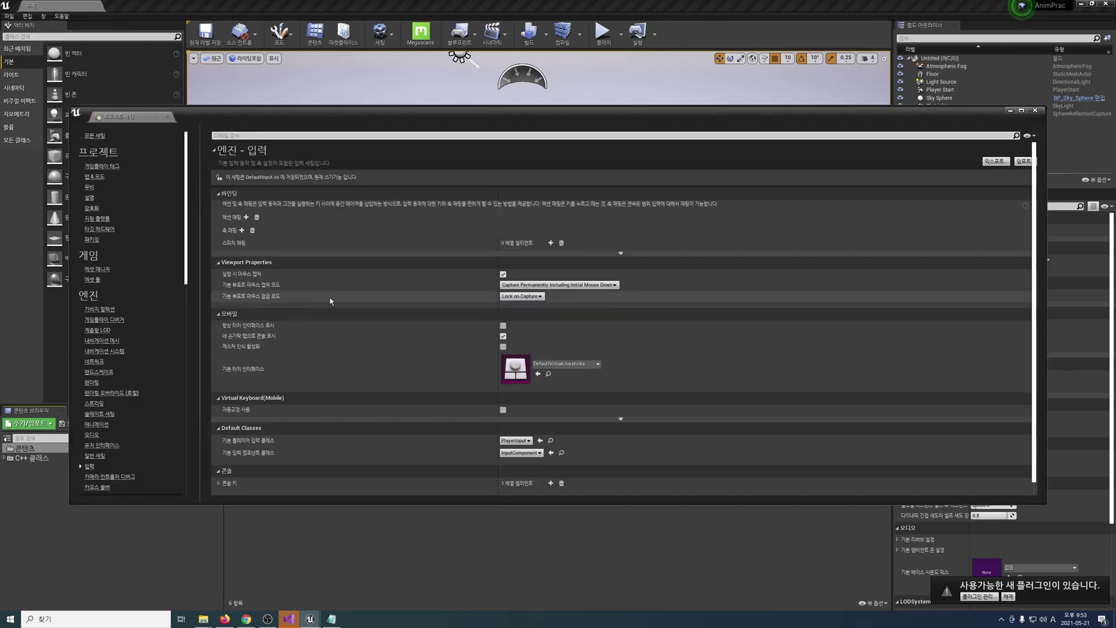
pyautogui.click(242, 230)
pyautogui.click(218, 231)
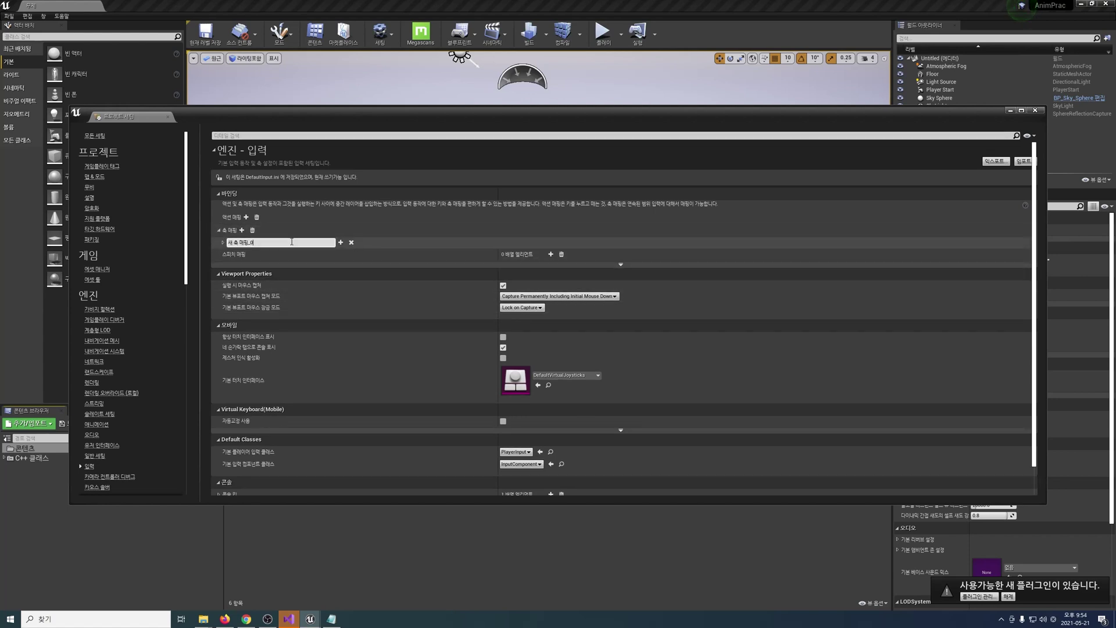
pyautogui.click(340, 242)
pyautogui.doubleClick(279, 243)
pyautogui.write('MoveForward')
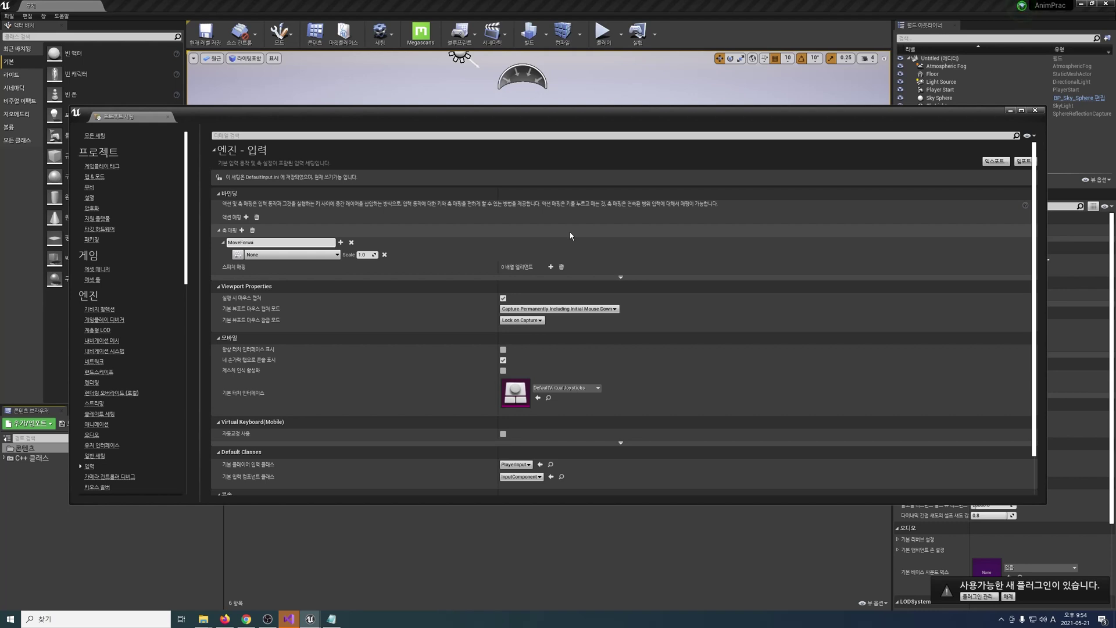
pyautogui.click(340, 242)
pyautogui.click(326, 256)
pyautogui.click(327, 268)
pyautogui.click(291, 403)
pyautogui.doubleClick(362, 267)
pyautogui.write('-1')
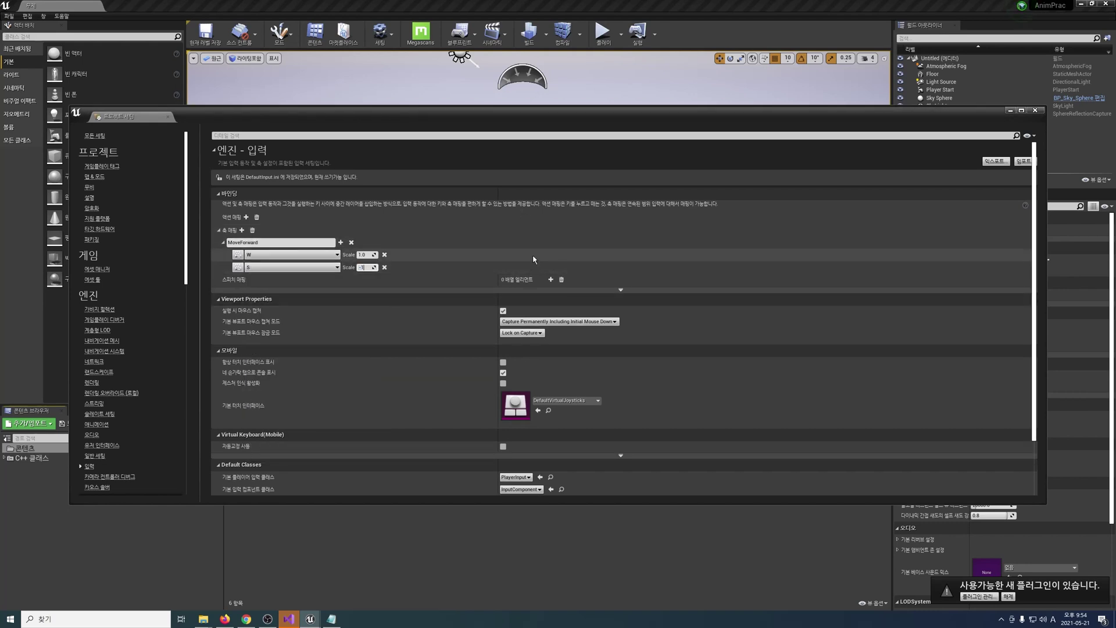
# Add axis MoveRight mapped to A with scale -1 and D.
pyautogui.click(241, 230)
pyautogui.click(259, 279)
pyautogui.press('BackSpace')
pyautogui.press('BackSpace')
pyautogui.press('BackSpace')
pyautogui.write('ight')
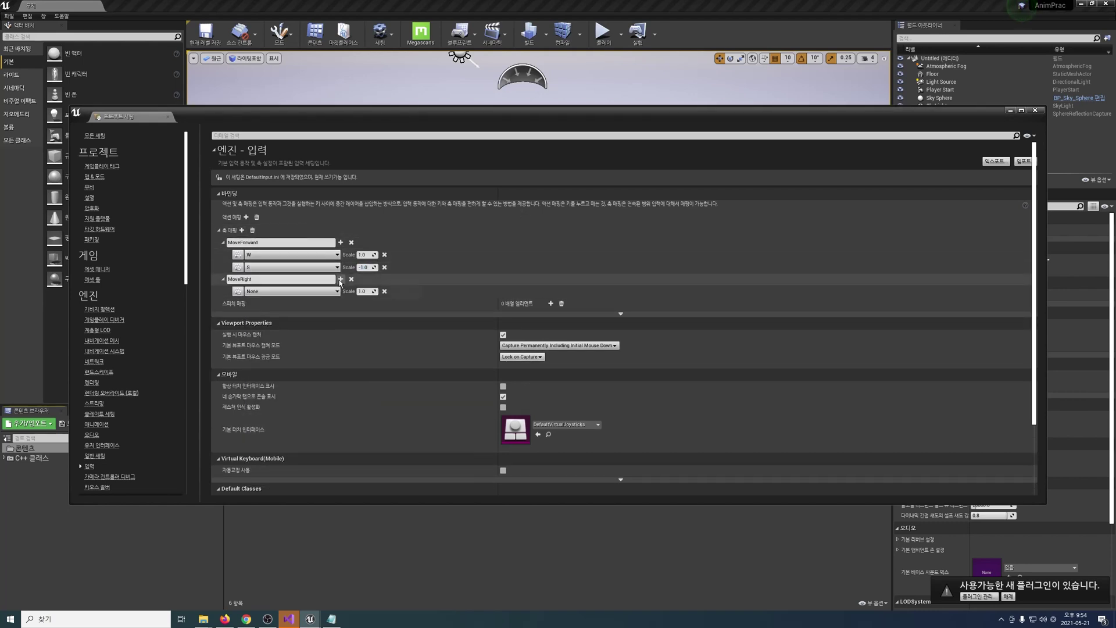
pyautogui.click(341, 279)
pyautogui.click(292, 291)
pyautogui.write('a')
pyautogui.click(292, 304)
pyautogui.write('d')
pyautogui.click(265, 419)
pyautogui.doubleClick(363, 291)
pyautogui.write('-1')
pyautogui.click(242, 230)
# Add axes Turn on Mouse X and LookUp on Mouse Y.
pyautogui.click(273, 316)
pyautogui.write('Turn')
pyautogui.click(291, 328)
pyautogui.click(274, 459)
pyautogui.click(341, 316)
pyautogui.click(272, 339)
pyautogui.write('LookUp')
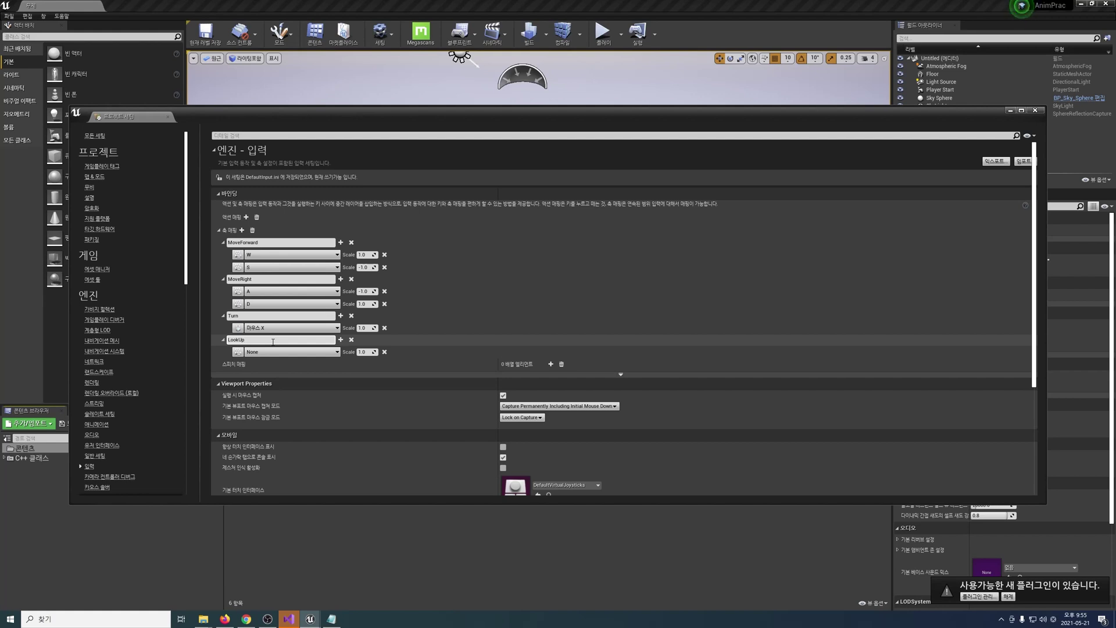
pyautogui.click(292, 351)
pyautogui.click(273, 424)
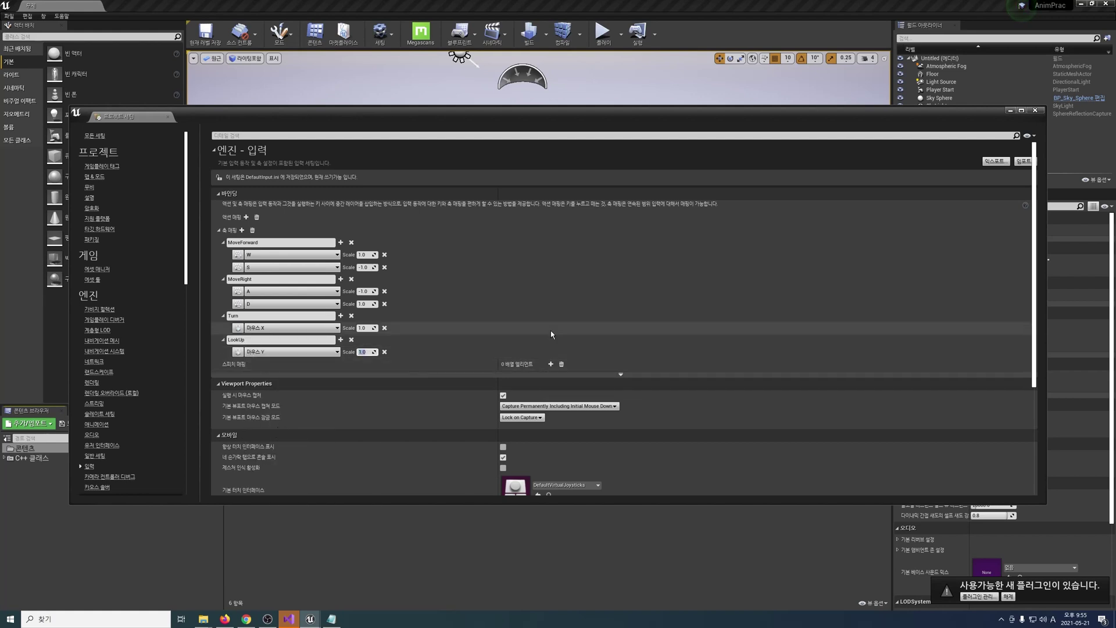
pyautogui.click(1035, 110)
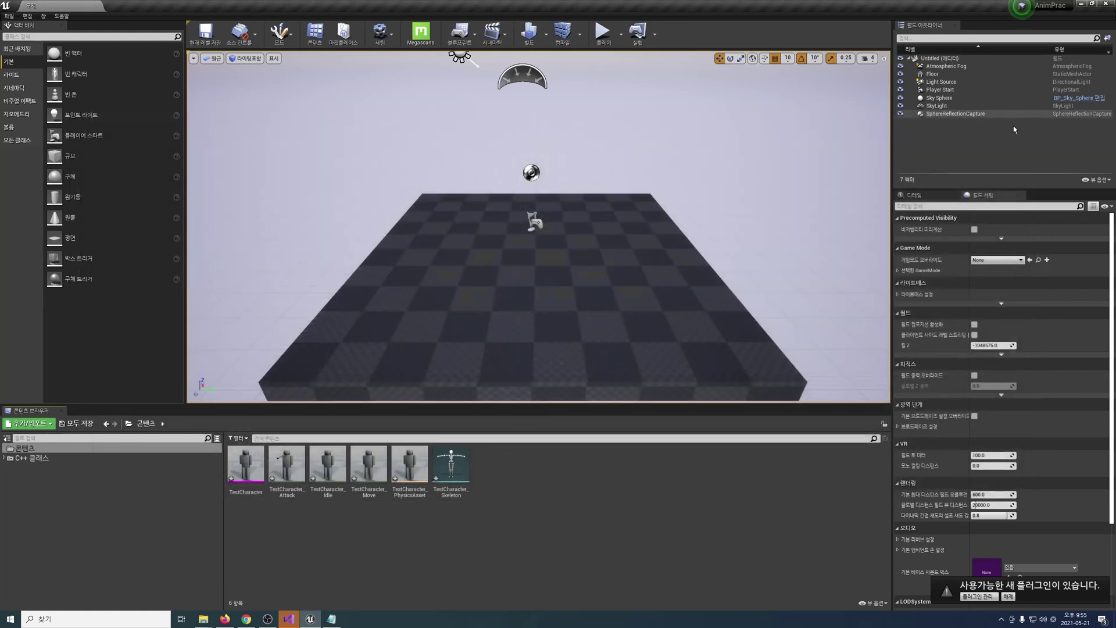
# Create a C++ class AnimTestCharacter with Character as its parent class.
pyautogui.click(9, 16)
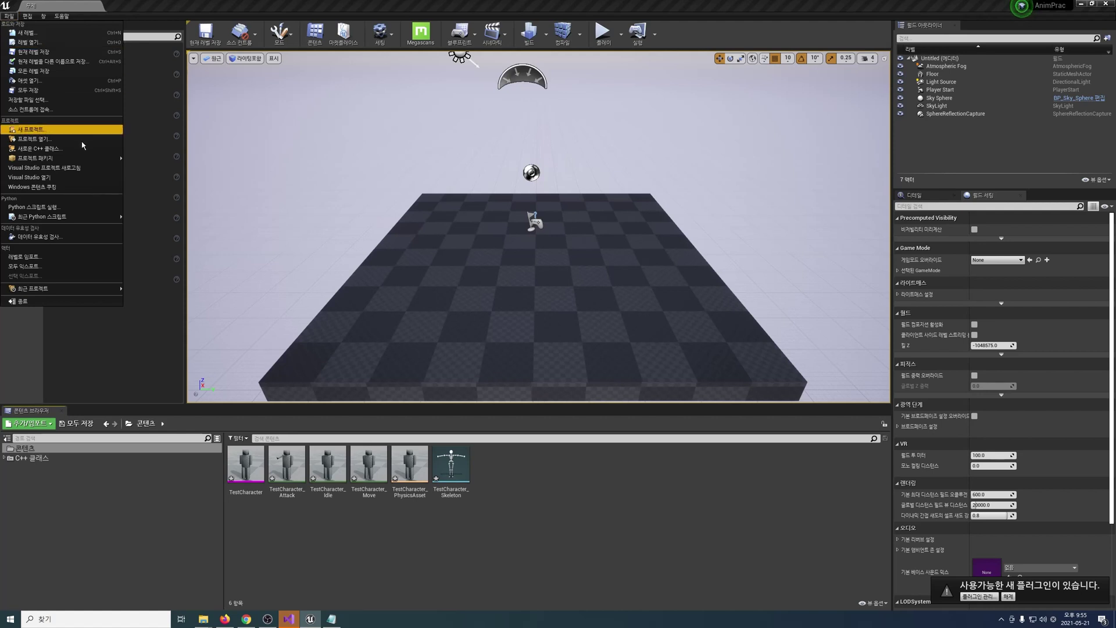
pyautogui.click(35, 148)
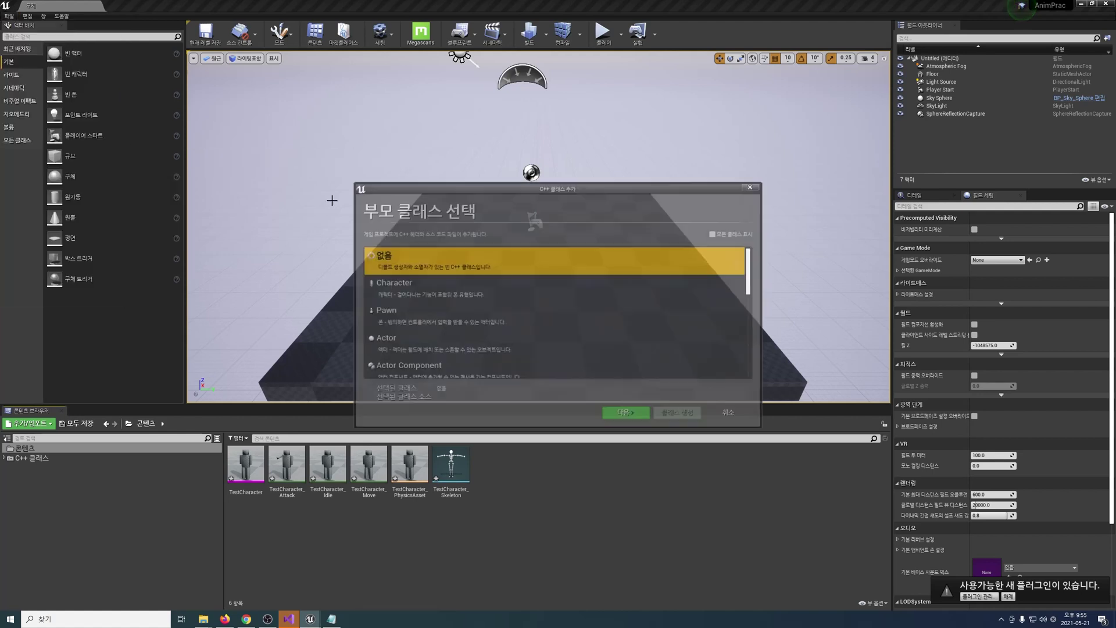
pyautogui.click(563, 296)
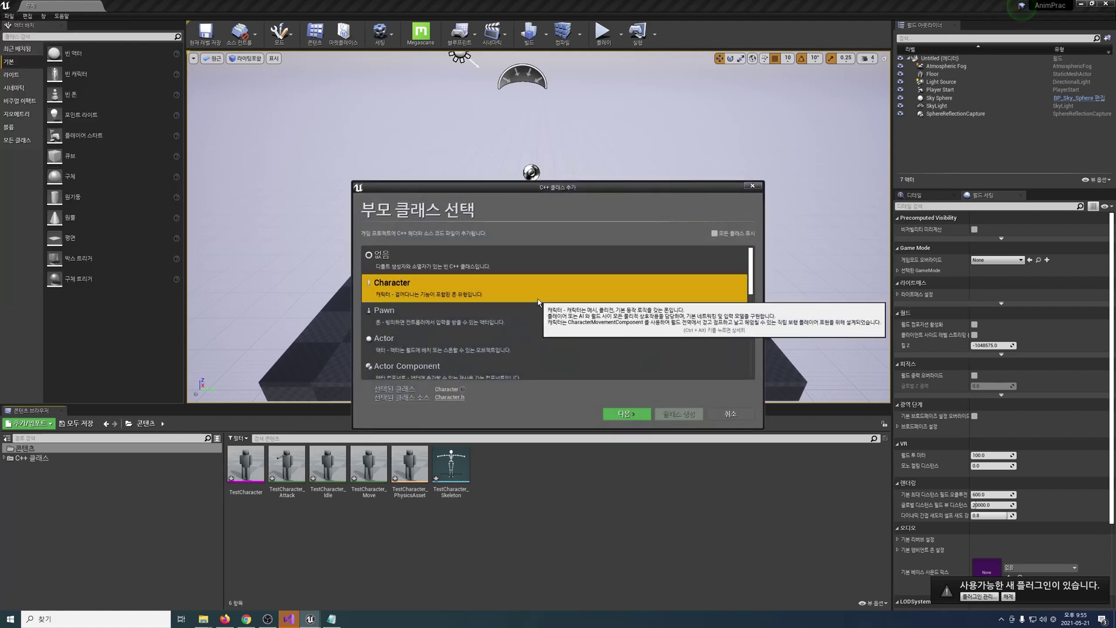
pyautogui.click(626, 414)
pyautogui.write('AnimTestCharacter')
pyautogui.click(678, 413)
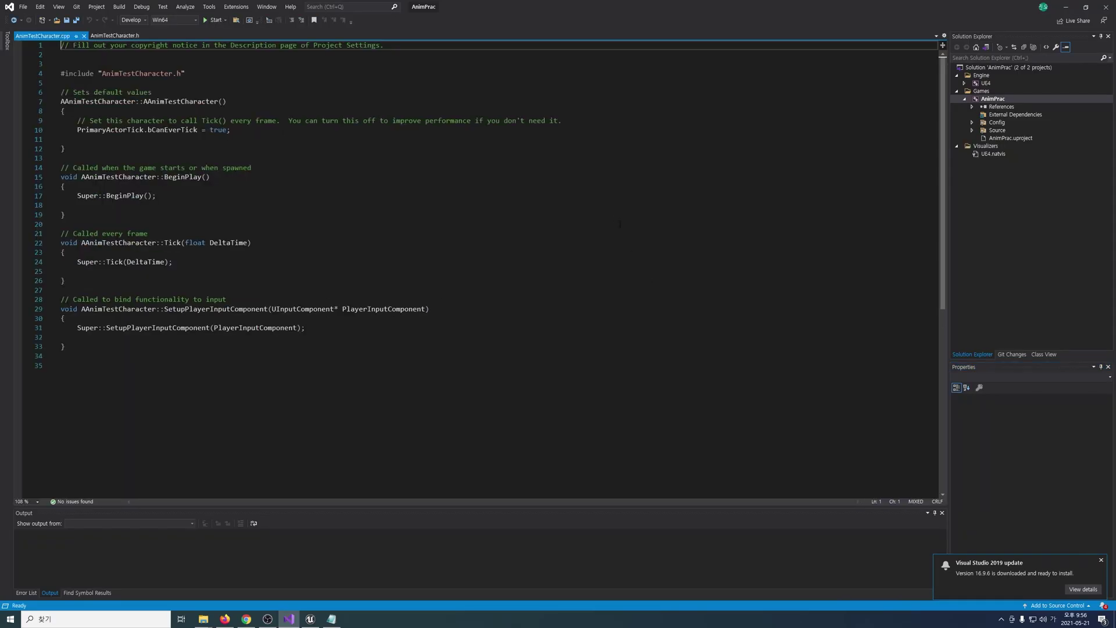
# Declare UFUNCTION MoveForward and MoveRight, each taking a float, in AnimTestCharacter.h.
pyautogui.click(773, 299)
pyautogui.press('Return')
pyautogui.write('UFUNCTION() \tvoid MoveForward(float AxisVaule);')
pyautogui.press('Return')
pyautogui.press('Return')
pyautogui.write('UFUNCTION() \t\tvoid MoveRight(float ')
pyautogui.write('AxisValue);')
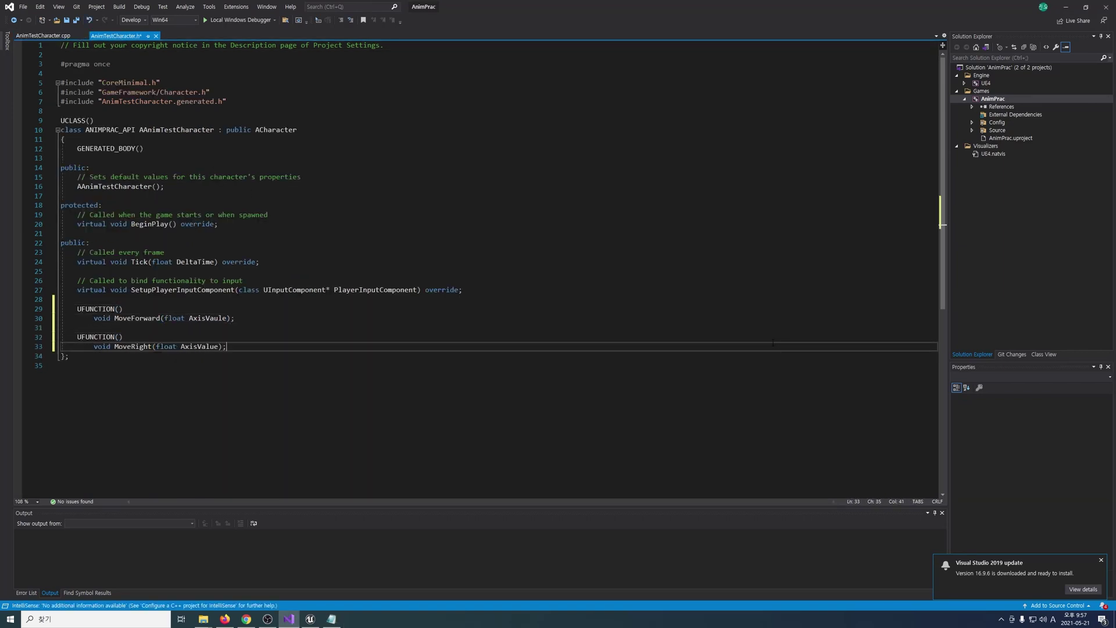
# Define MoveForward and MoveRight in the .cpp, with MoveForward calling AddMovementInput along GetActorForwardVector.
pyautogui.click(43, 35)
pyautogui.hotkey('ctrl', 'End')
pyautogui.press('Return')
pyautogui.write('void AAnimTestCharacter::MoveForward(float AxisValue)')
pyautogui.press('Return')
pyautogui.write('{')
pyautogui.press('Return')
pyautogui.press('Down')
pyautogui.press('End')
pyautogui.press('Return')
pyautogui.press('Return')
pyautogui.write('void AAnimTestCharacter::MoveRight(float AxisValue)')
pyautogui.press('{')
pyautogui.press('Return')
pyautogui.press('Up')
pyautogui.press('Up')
pyautogui.press('Up')
pyautogui.press('Up')
pyautogui.press('Up')
pyautogui.write('AddMovement')
pyautogui.write('etActorFo')
pyautogui.write('Vector(), a')
pyautogui.write('Value')
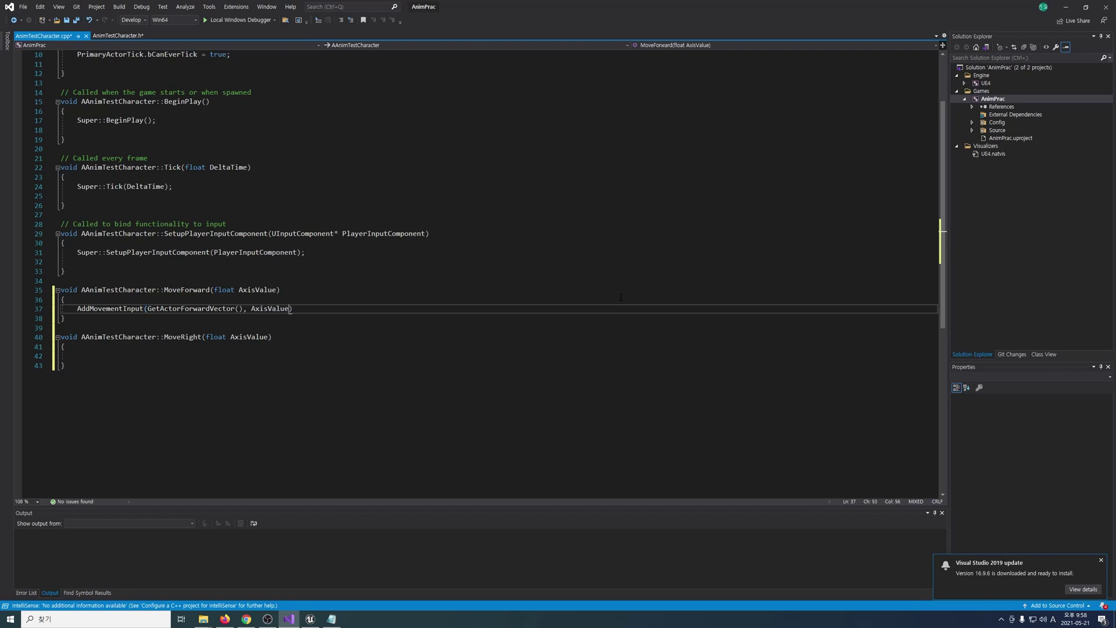
# Copy the AddMovementInput line into MoveRight and change it to GetActorRightVector.
pyautogui.press('Down')
pyautogui.press('Down')
pyautogui.press('Down')
pyautogui.press('BackSpace')
pyautogui.click(102, 308)
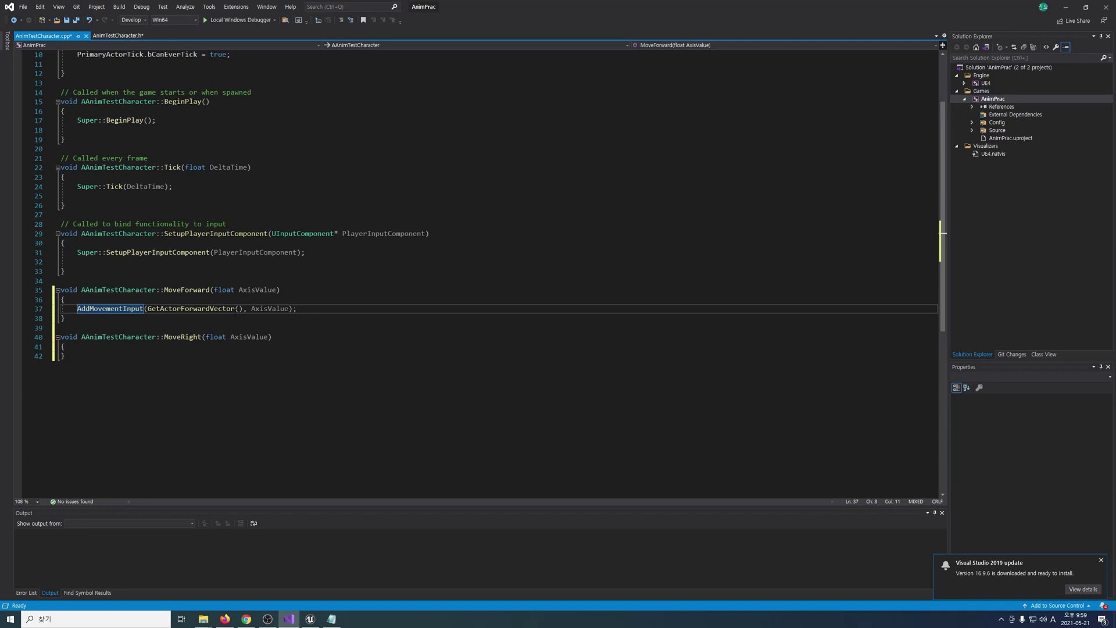
pyautogui.click(270, 356)
pyautogui.click(271, 308)
pyautogui.click(270, 354)
pyautogui.write('AddMovementInput(GetActorForwardVector(), AxisValue);')
pyautogui.click(180, 355)
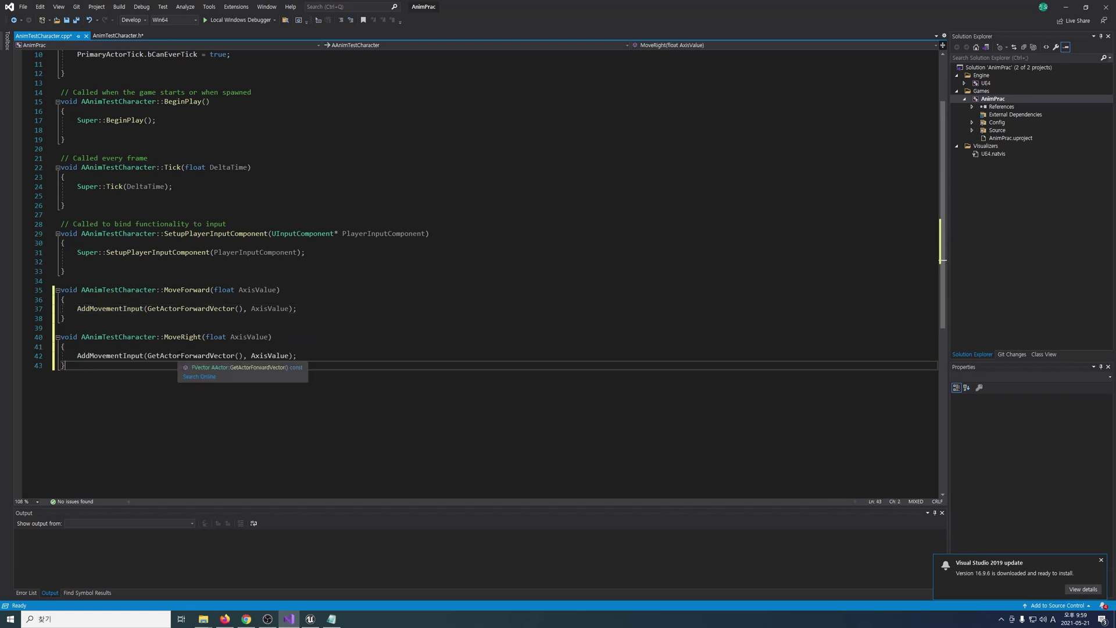
pyautogui.hotkey('ctrl', 'Delete')
pyautogui.write('RightVector')
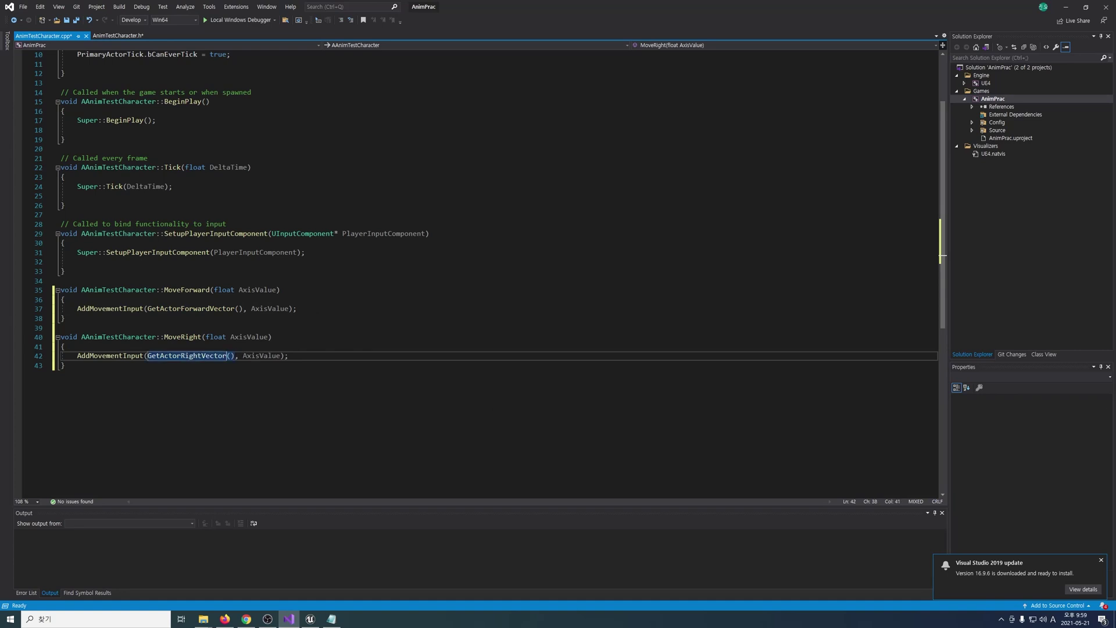
# Add BindAxis calls for MoveForward, MoveRight, Turn and LookUp in SetupPlayerInputComponent.
pyautogui.click(420, 259)
pyautogui.press('Return')
pyautogui.write('InputComponent->')
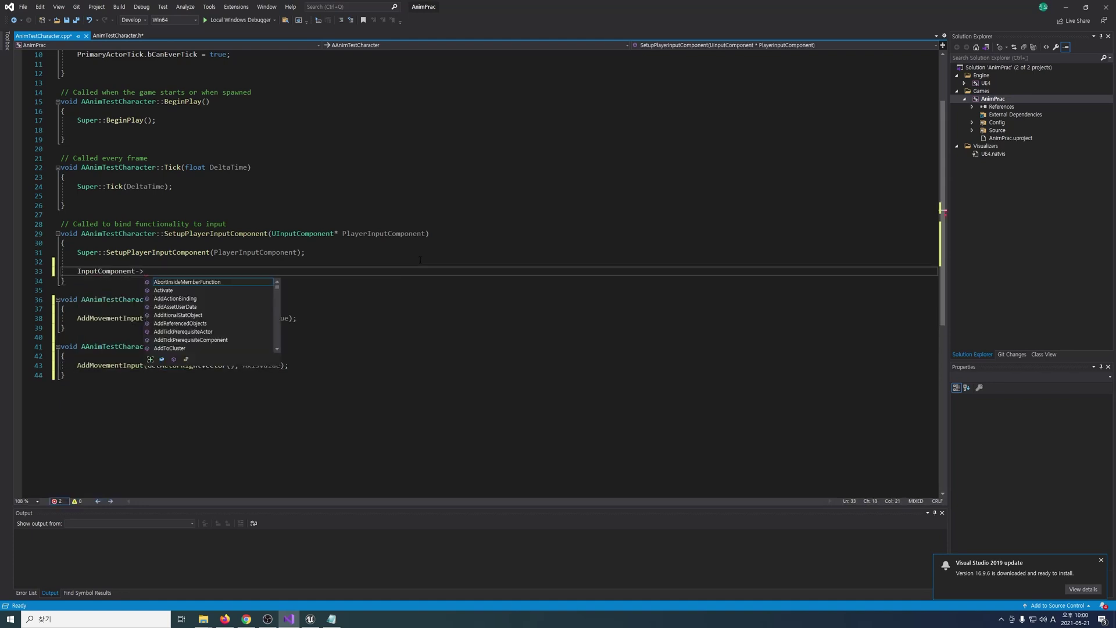
pyautogui.write('BindAxis("MoveForward", this, &AAnimTestCharacter::MoveF')
pyautogui.press('Tab')
pyautogui.write(';')
pyautogui.hotkey('ctrl', 'd')
pyautogui.hotkey('ctrl', 'd')
pyautogui.hotkey('ctrl', 'd')
pyautogui.press('Up')
pyautogui.press('Up')
pyautogui.write('Right')
pyautogui.doubleClick(208, 289)
pyautogui.write('Turn')
pyautogui.doubleClick(207, 300)
pyautogui.write('LookUp')
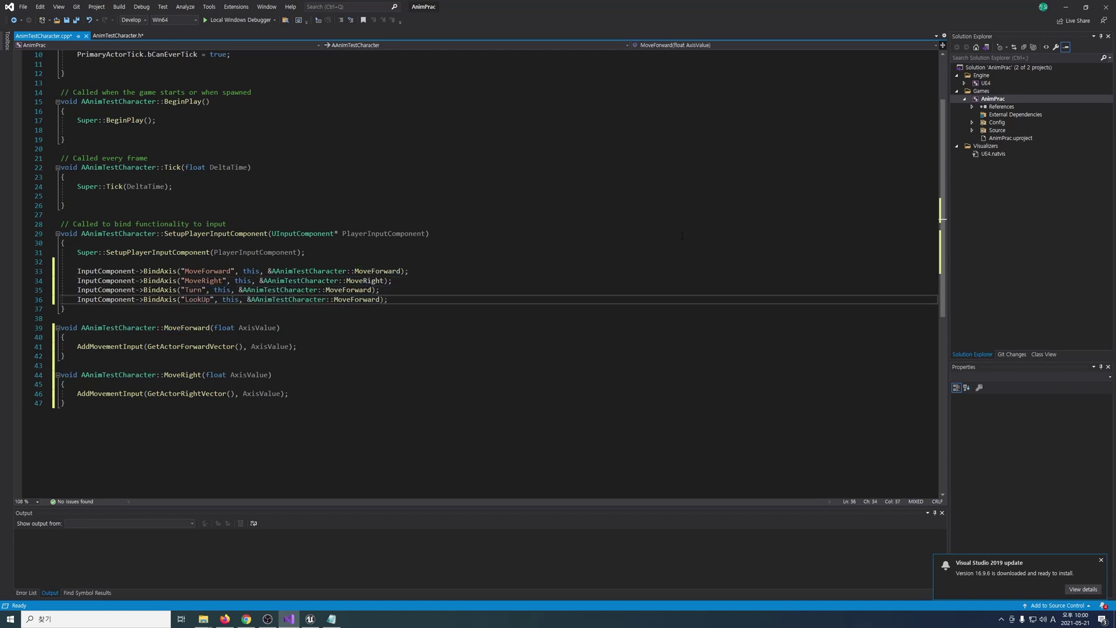
# Bind Turn to AddControllerYawInput and LookUp to AddControllerPitchInput.
pyautogui.click(367, 290)
pyautogui.hotkey('ctrl', 'BackSpace')
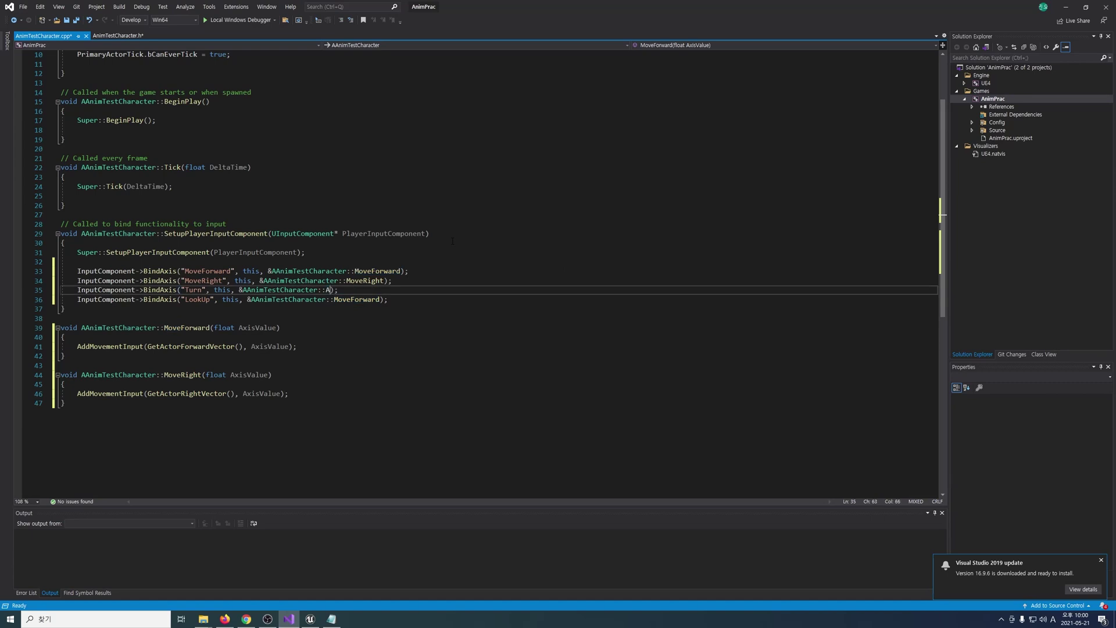
pyautogui.write('AddCo')
pyautogui.press('Down')
pyautogui.press('Down')
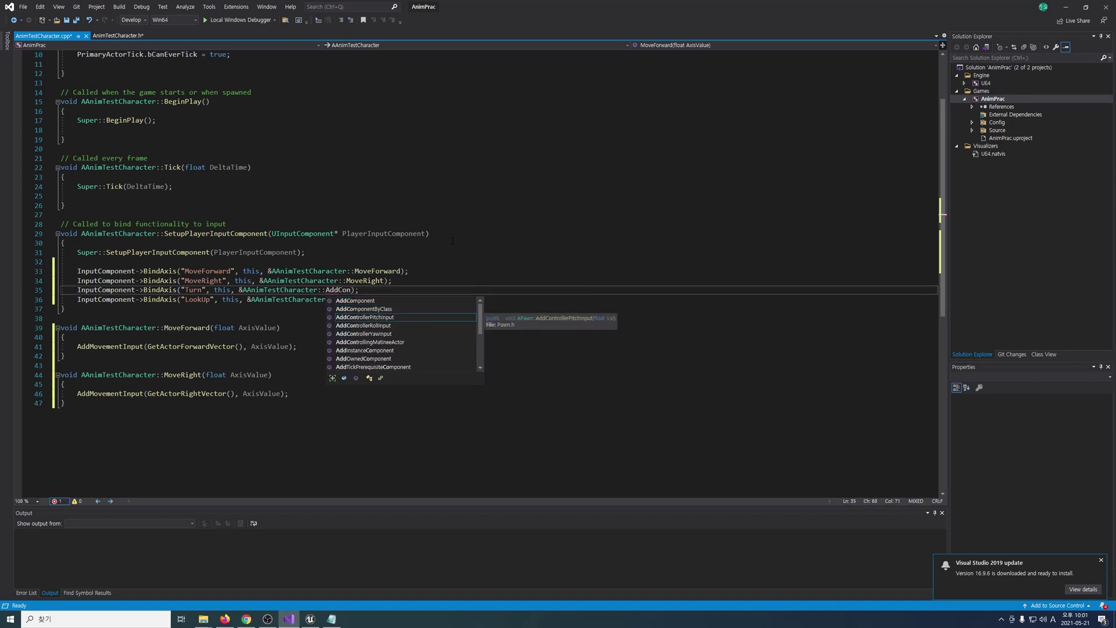
pyautogui.press('Down')
pyautogui.press('Down')
pyautogui.press('Tab')
pyautogui.press('Down')
pyautogui.press('Left')
pyautogui.press('Left')
pyautogui.hotkey('ctrl', 'BackSpace')
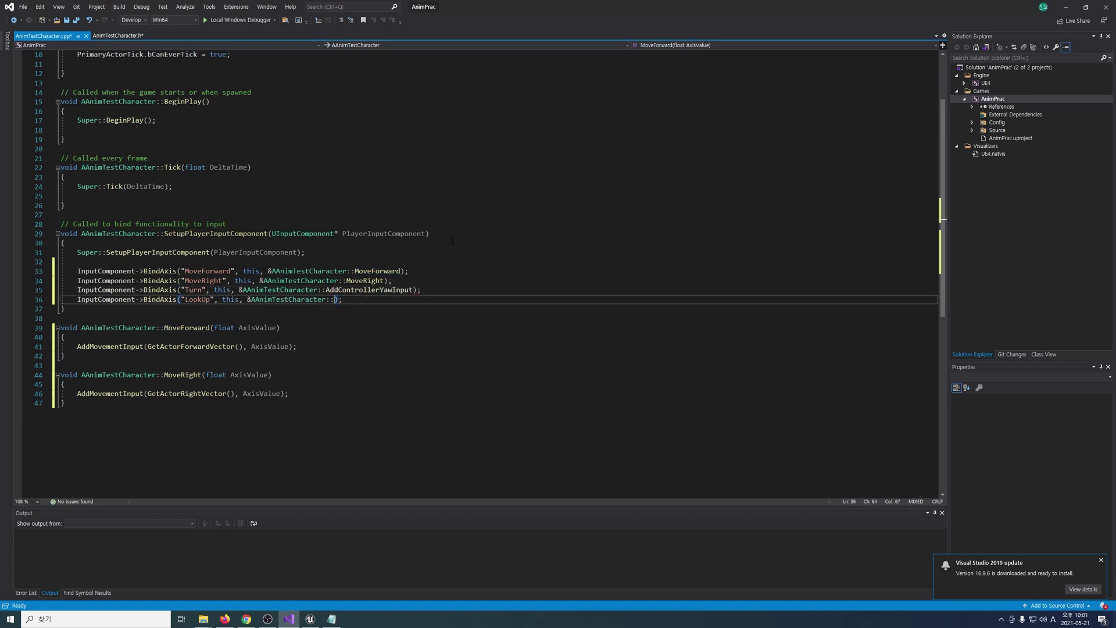
pyautogui.write('AddCon')
pyautogui.press('Down')
pyautogui.press('Up')
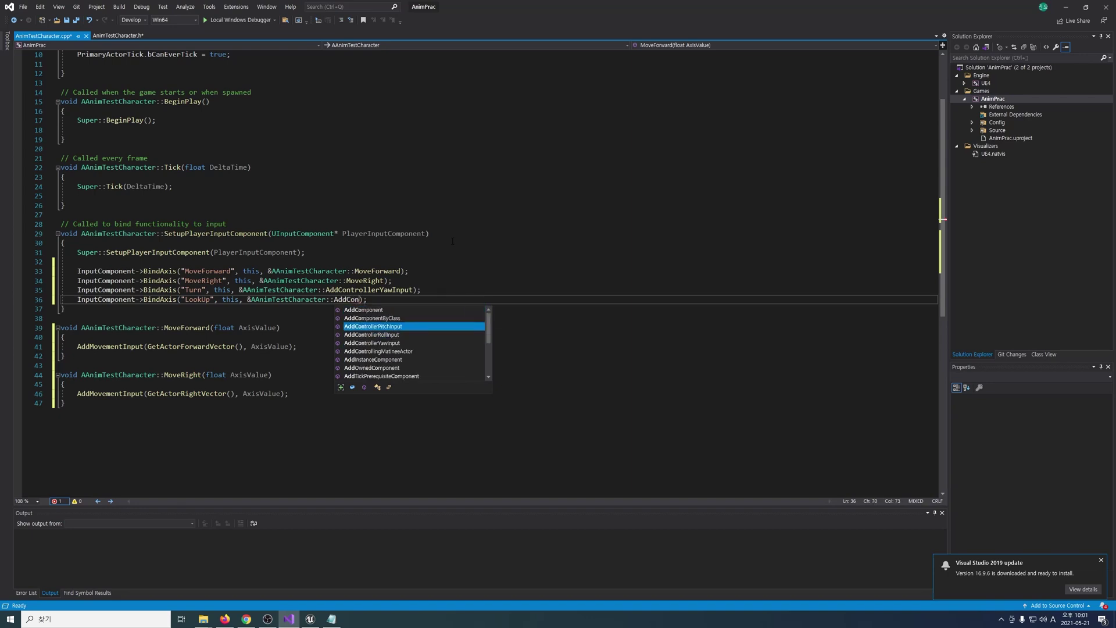
pyautogui.press('Tab')
pyautogui.click(523, 300)
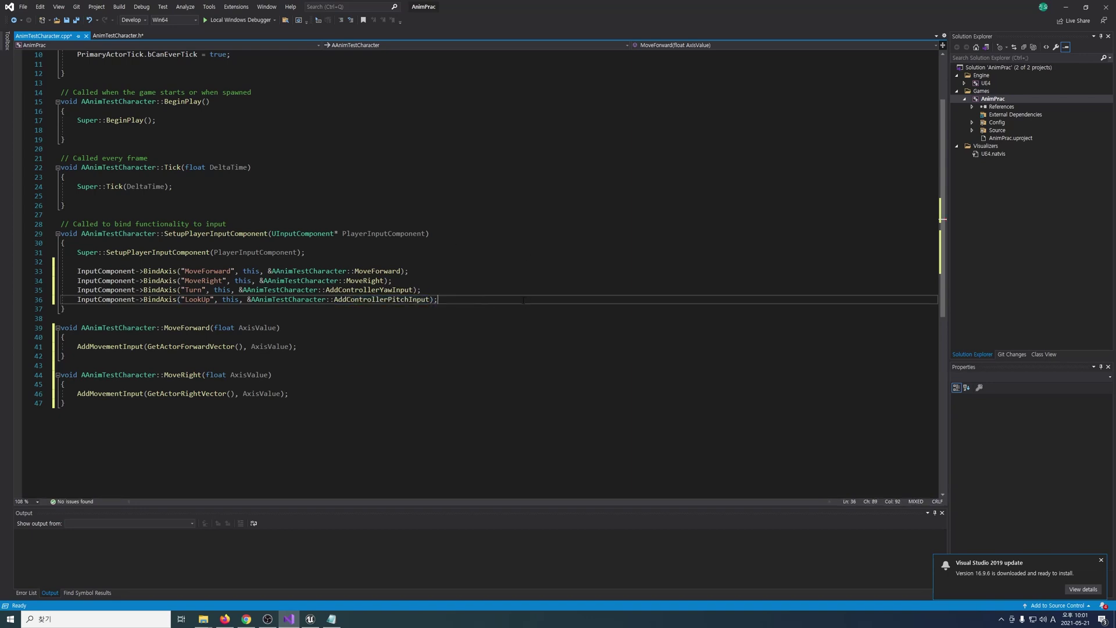
# Save all files, compile in Unreal Editor, and open the AnimPrac C++ classes folder.
pyautogui.hotkey('ctrl', 'shift', 's')
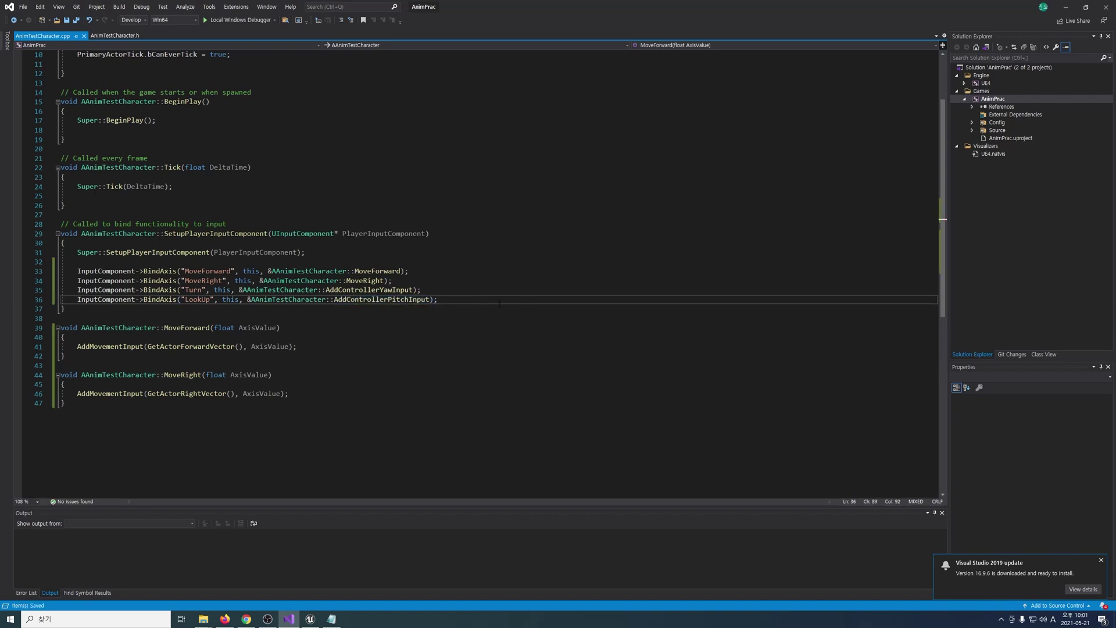
pyautogui.click(311, 619)
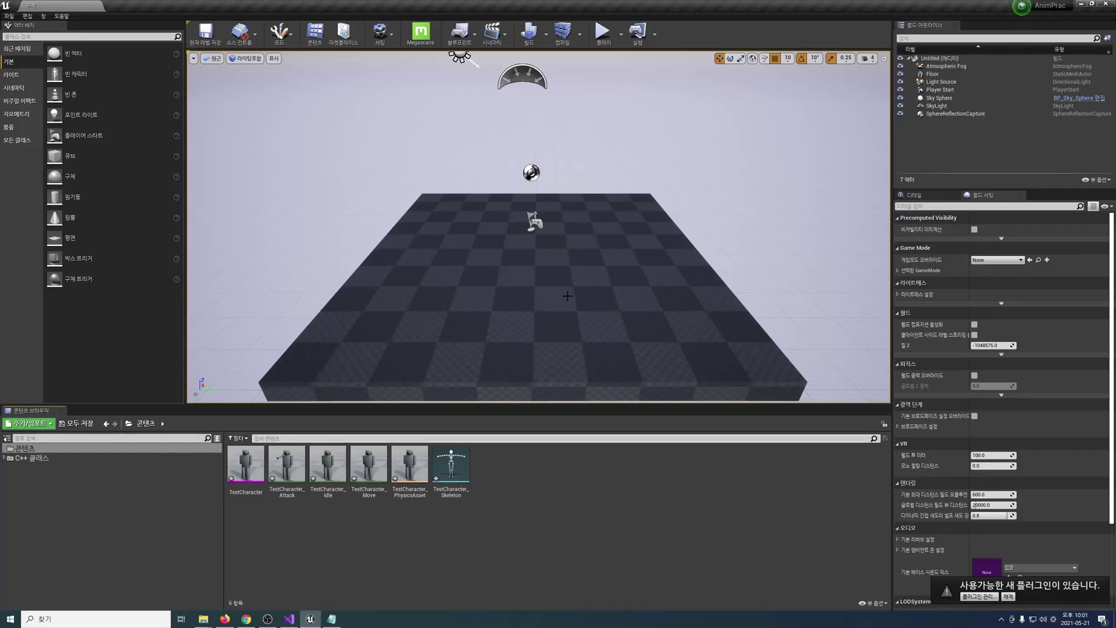
pyautogui.click(562, 32)
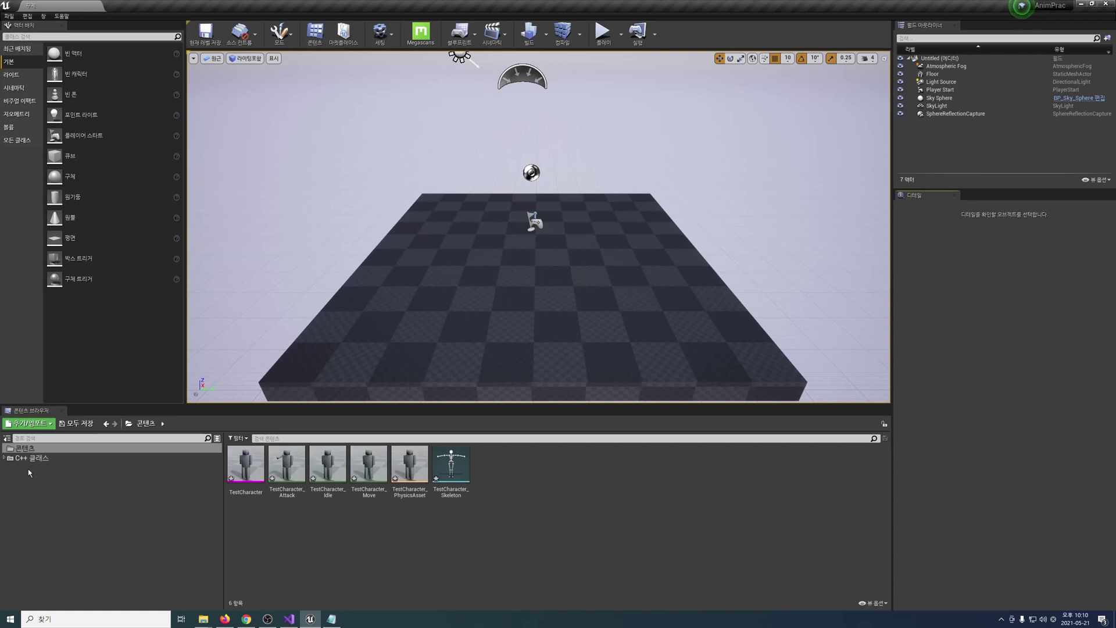
pyautogui.click(14, 460)
pyautogui.doubleClick(245, 463)
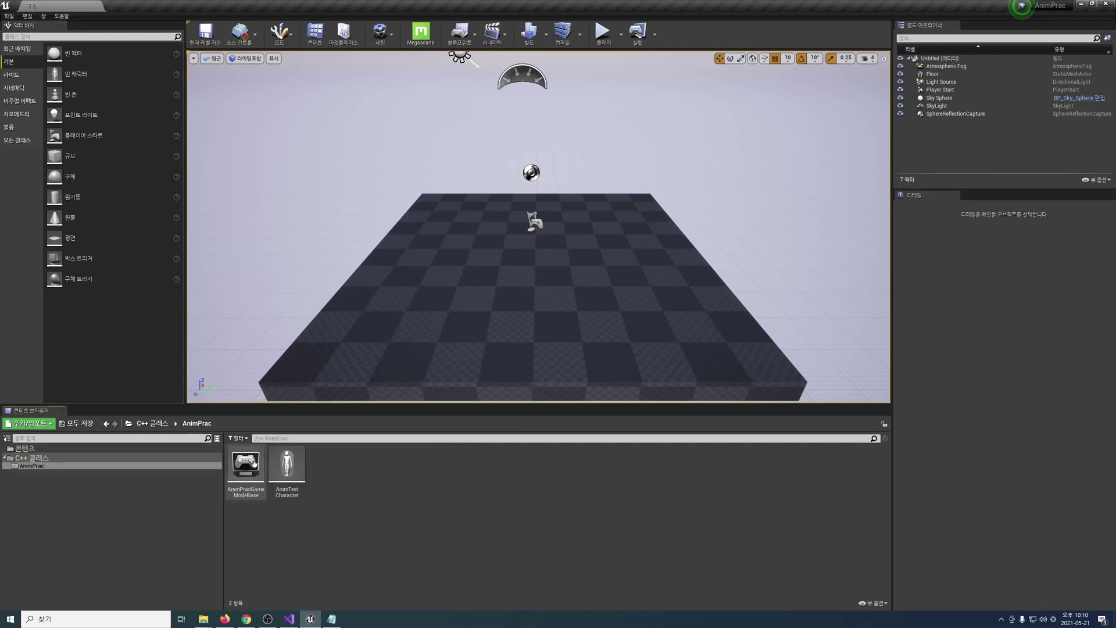
# Create a Blueprint named BP_AnimTestCharacter based on the AnimTestCharacter class.
pyautogui.rightClick(289, 463)
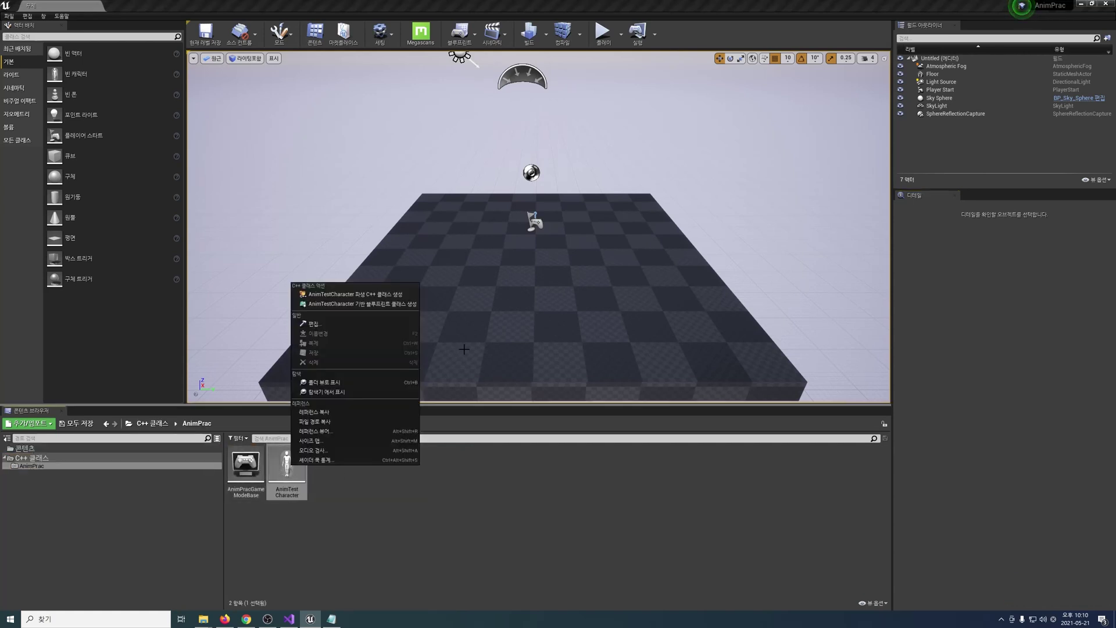
pyautogui.click(404, 305)
pyautogui.write('BP_AnimTestCharacter')
pyautogui.click(616, 402)
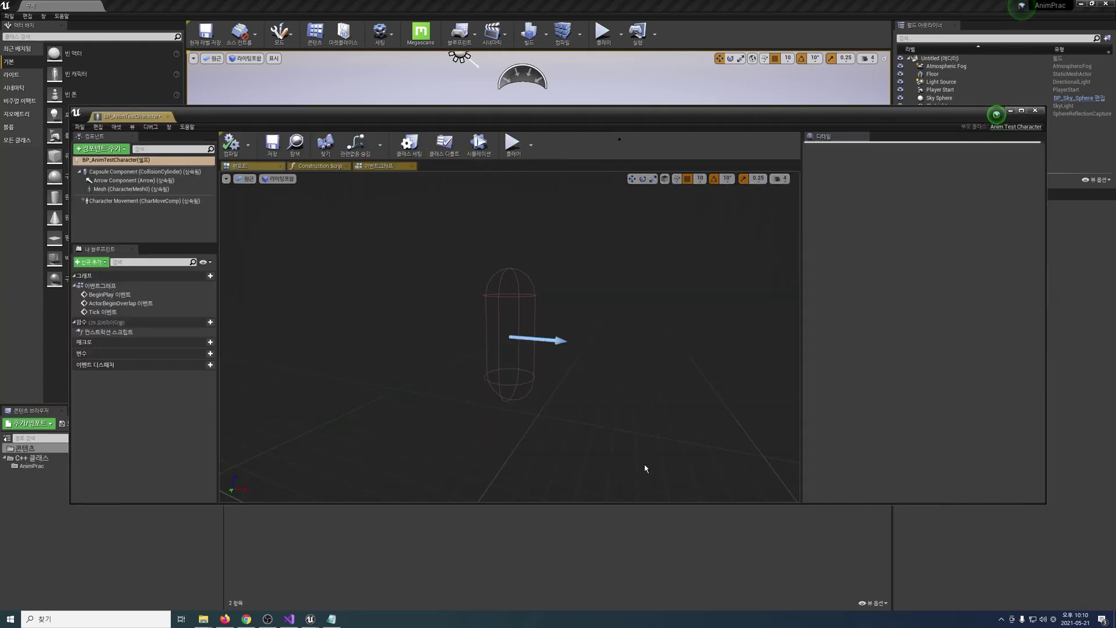
# Set the character's Mesh component to the TestCharacter skeletal mesh.
pyautogui.click(137, 191)
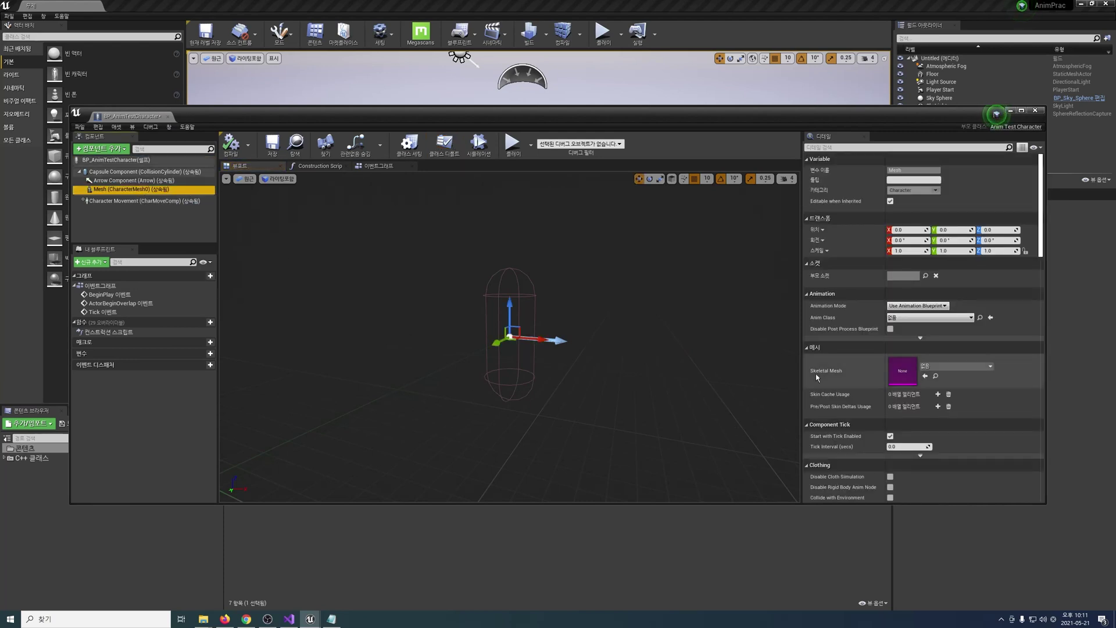
pyautogui.click(945, 365)
pyautogui.click(973, 431)
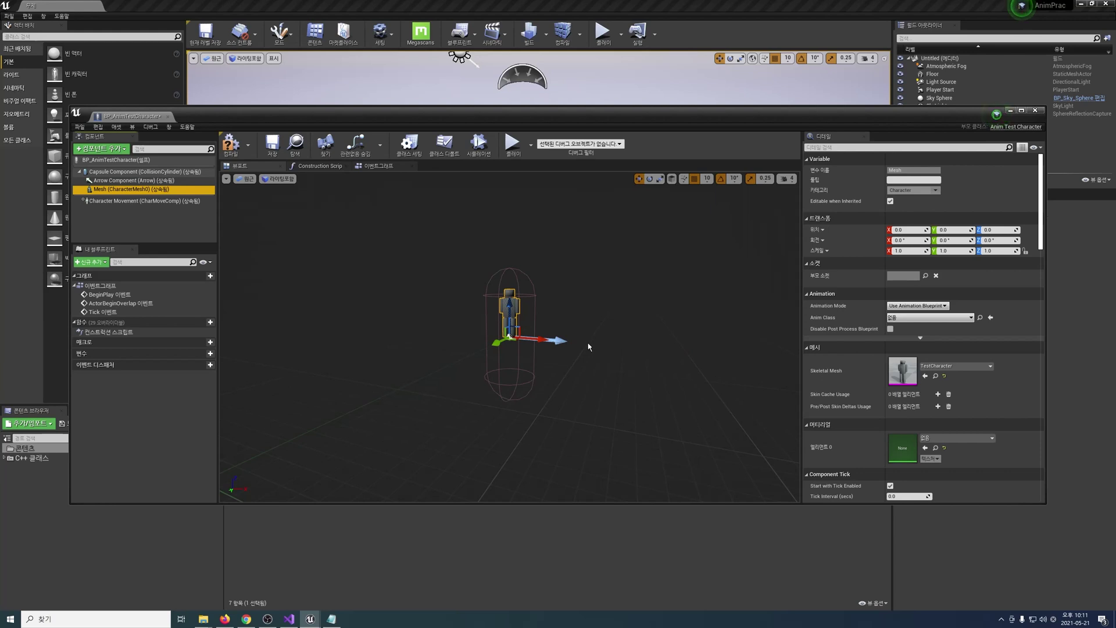
# Lower the mesh to Z -90, rotate it, and set its Z scale to 3.0.
pyautogui.click(906, 230)
pyautogui.press('Tab')
pyautogui.press('Tab')
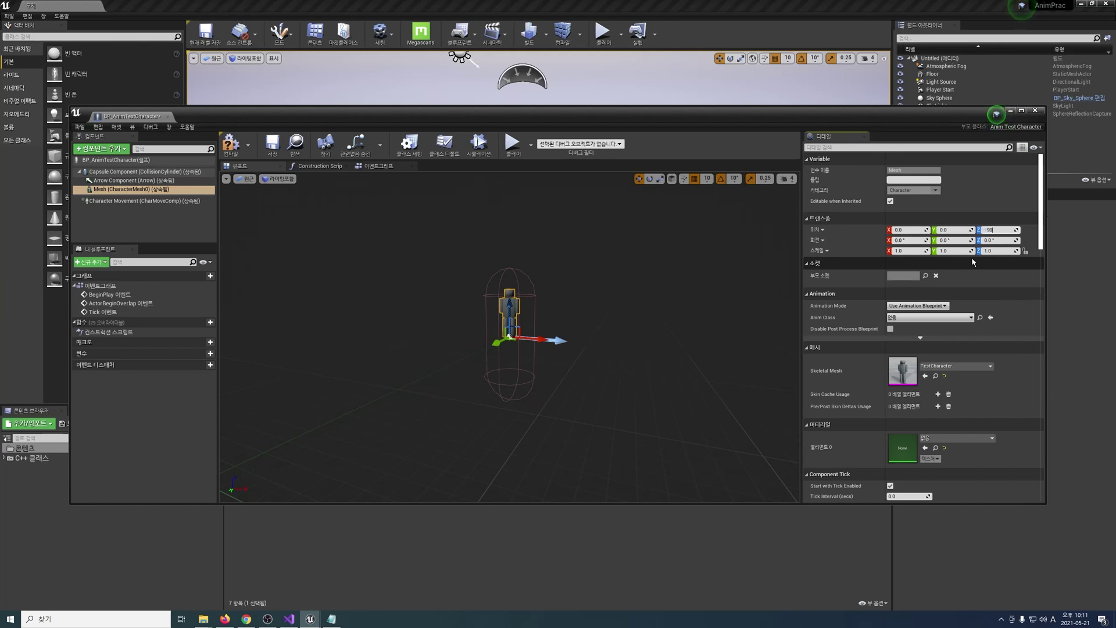
pyautogui.write('0')
pyautogui.press('Return')
pyautogui.press('Tab')
pyautogui.press('Tab')
pyautogui.press('Tab')
pyautogui.press('Tab')
pyautogui.write('3')
pyautogui.press('Tab')
pyautogui.write('3')
pyautogui.press('Tab')
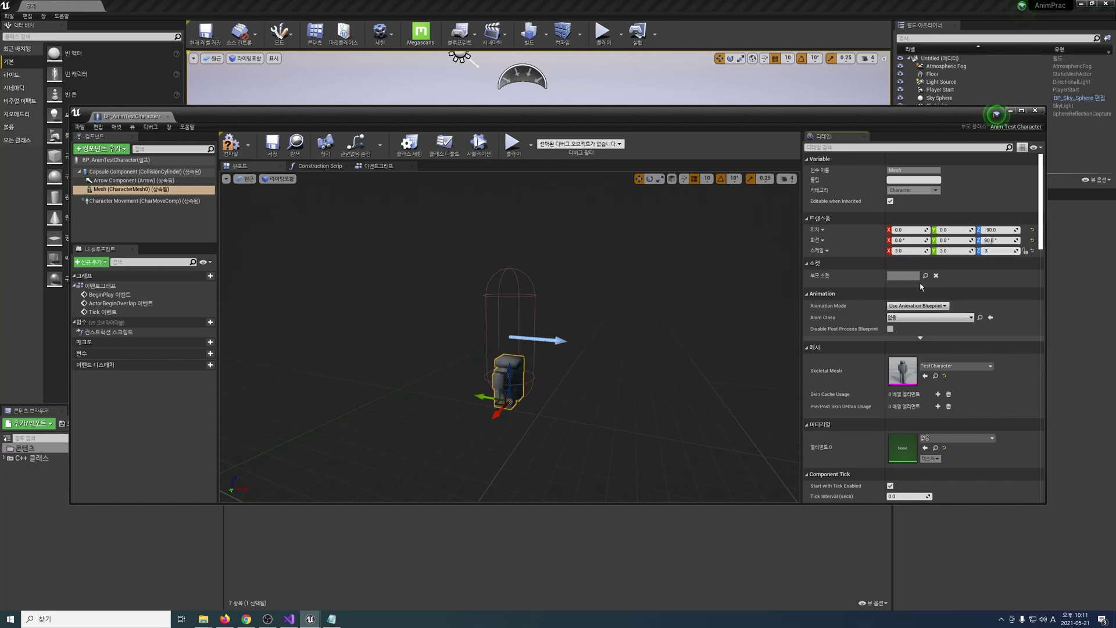
pyautogui.press('Return')
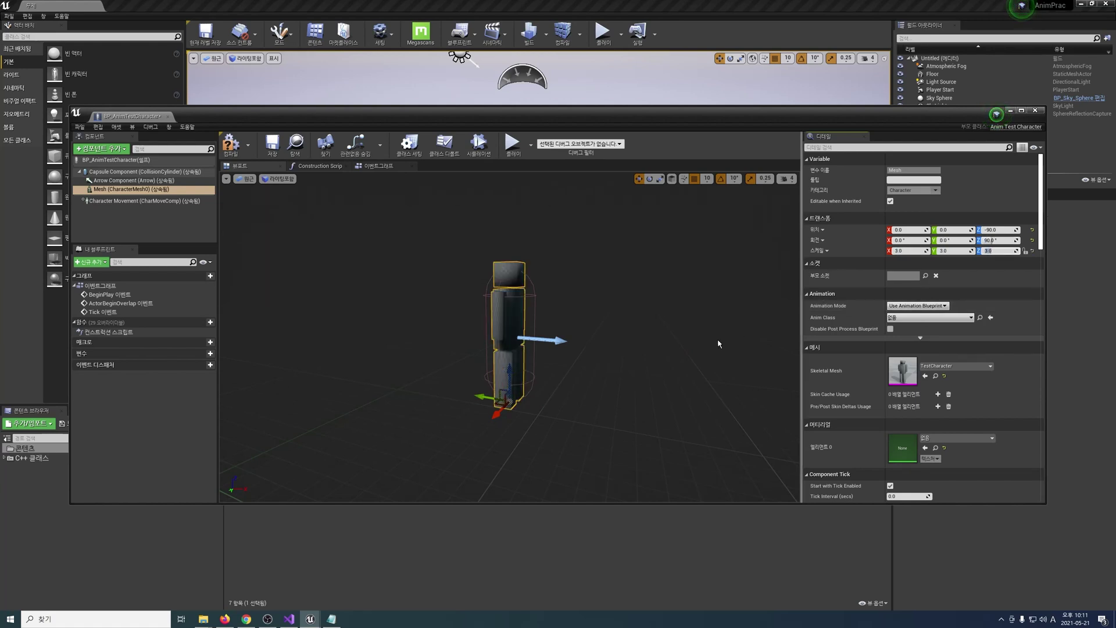
# Save BP_AnimTestCharacter, close its editor, and open the AnimPrac C++ classes folder.
pyautogui.click(718, 339)
pyautogui.click(273, 145)
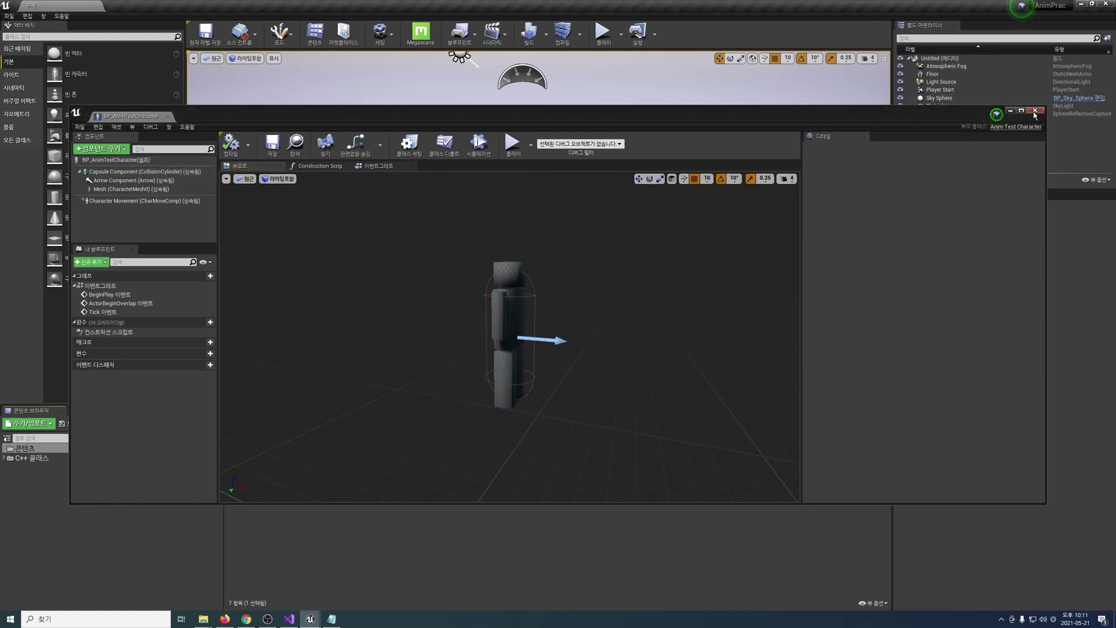
pyautogui.click(1035, 115)
pyautogui.click(5, 459)
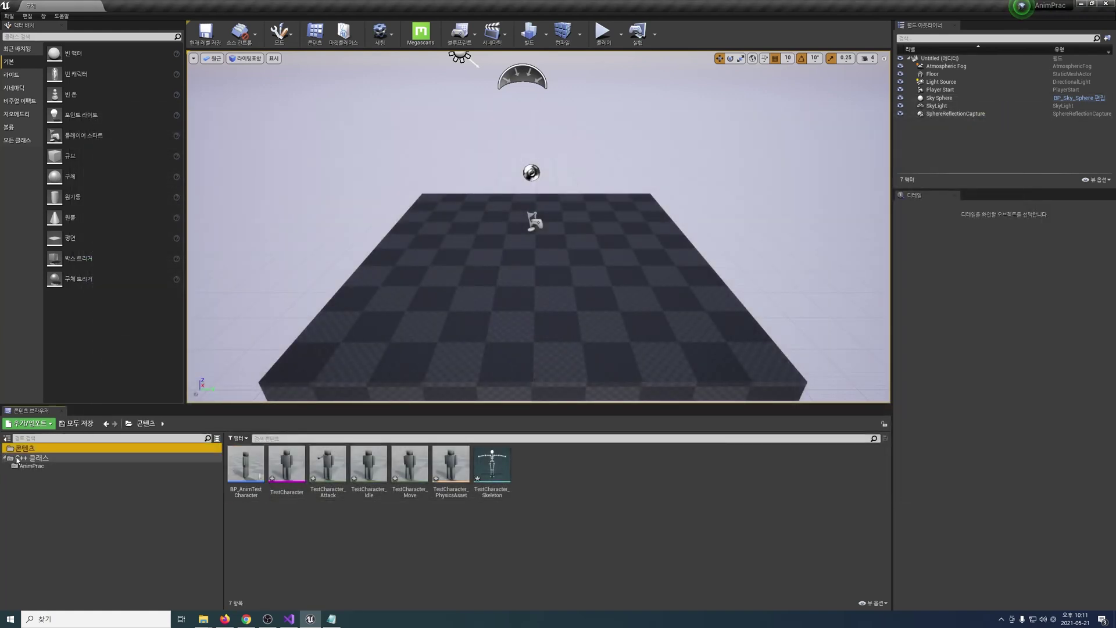
pyautogui.click(31, 465)
# Create BP_AnimPracGameModeBase from AnimPracGameModeBase and close its editor.
pyautogui.rightClick(245, 465)
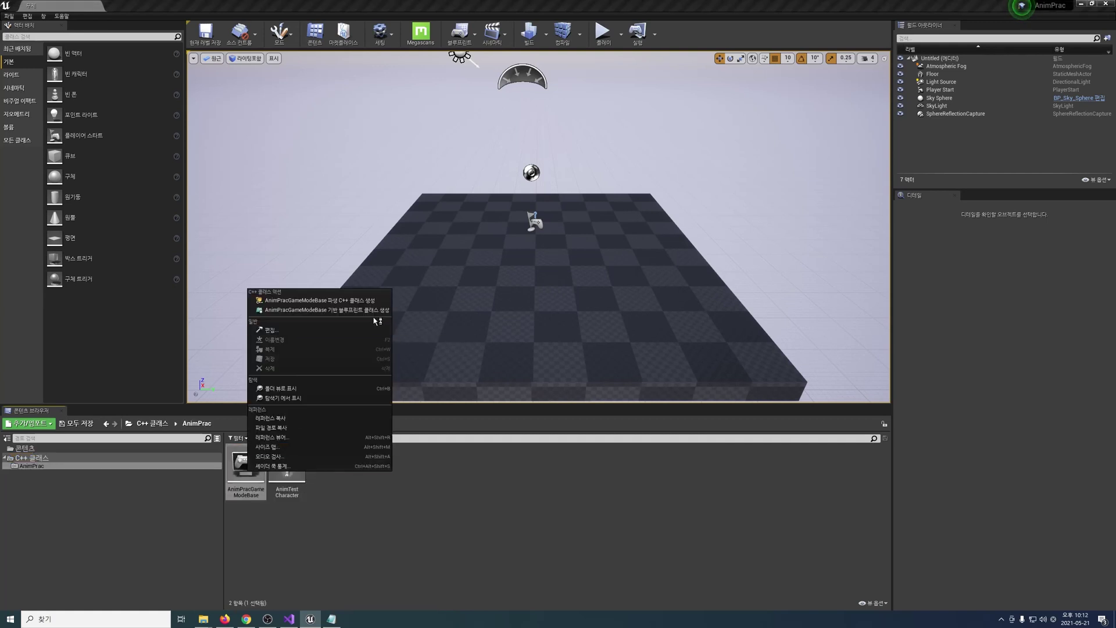
pyautogui.click(325, 310)
pyautogui.click(630, 399)
pyautogui.click(1039, 116)
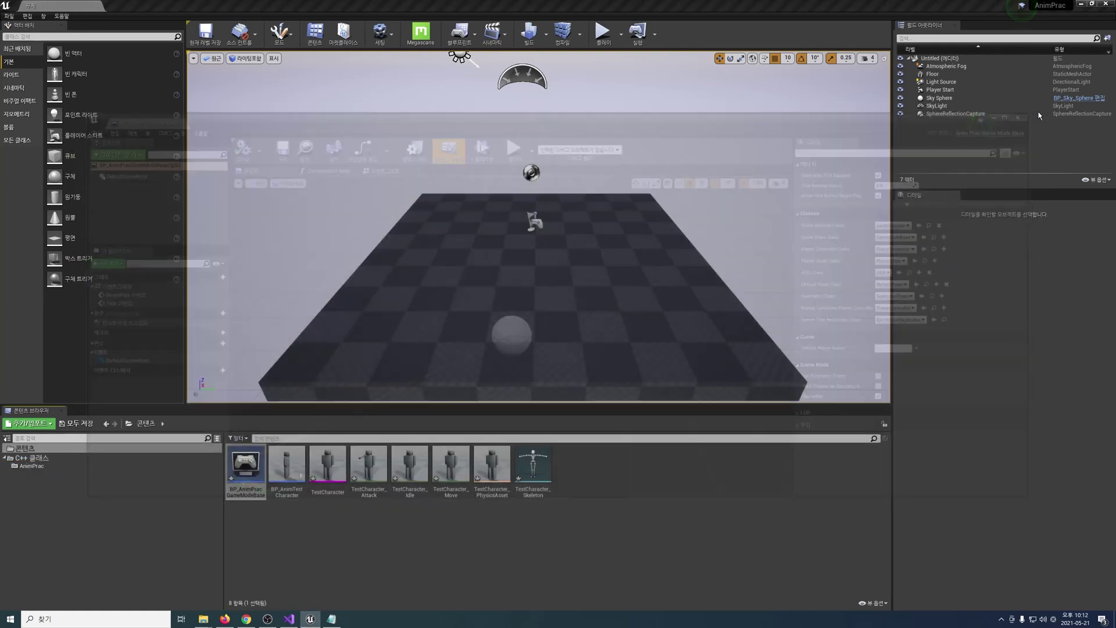
pyautogui.click(1039, 114)
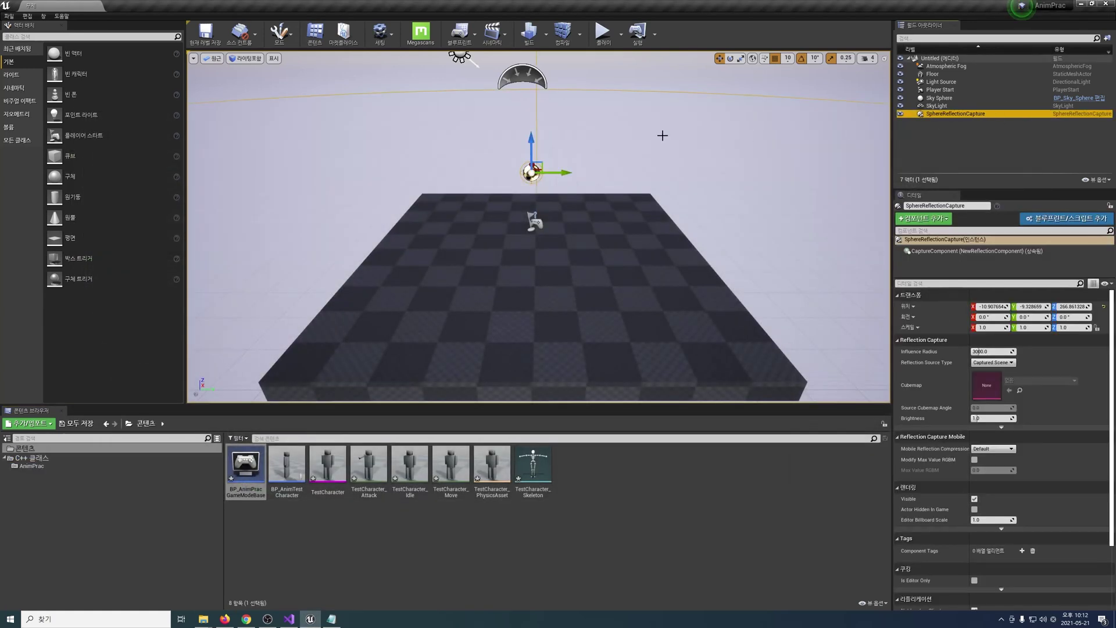
# In World Settings, set GameMode Override to BP_AnimPracGameModeBase with BP_AnimTestCharacter as Default Pawn.
pyautogui.click(381, 33)
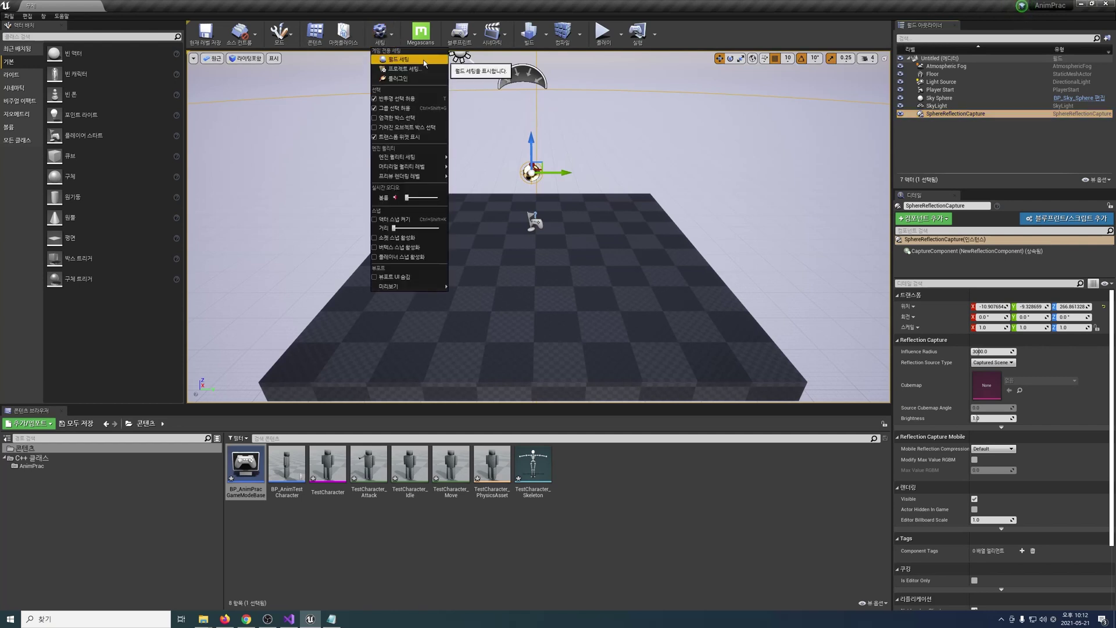
pyautogui.click(425, 62)
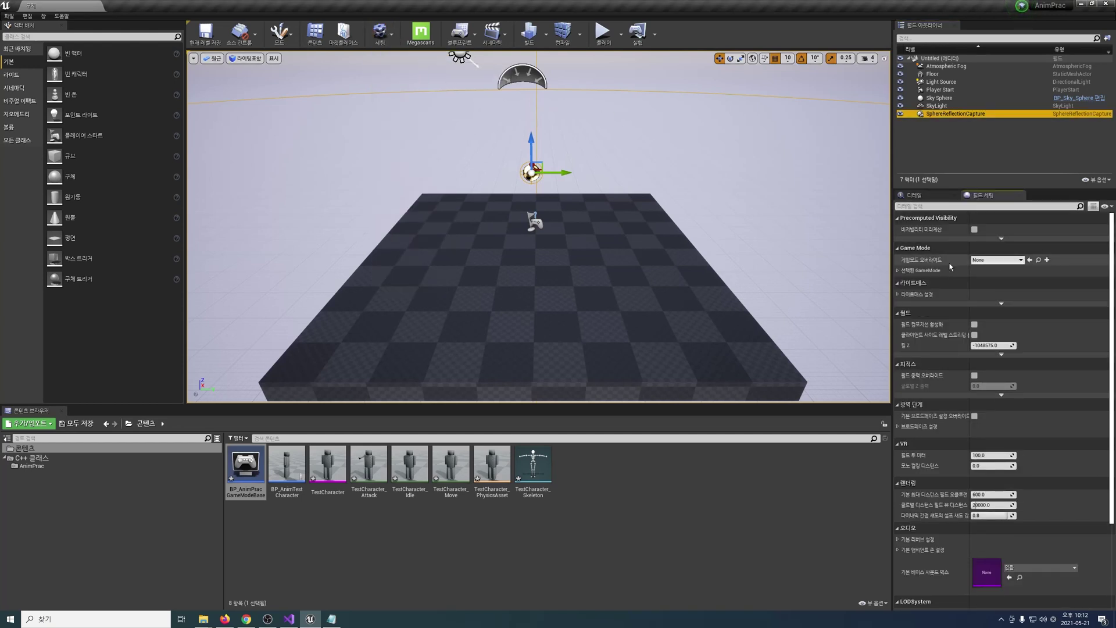
pyautogui.click(1011, 260)
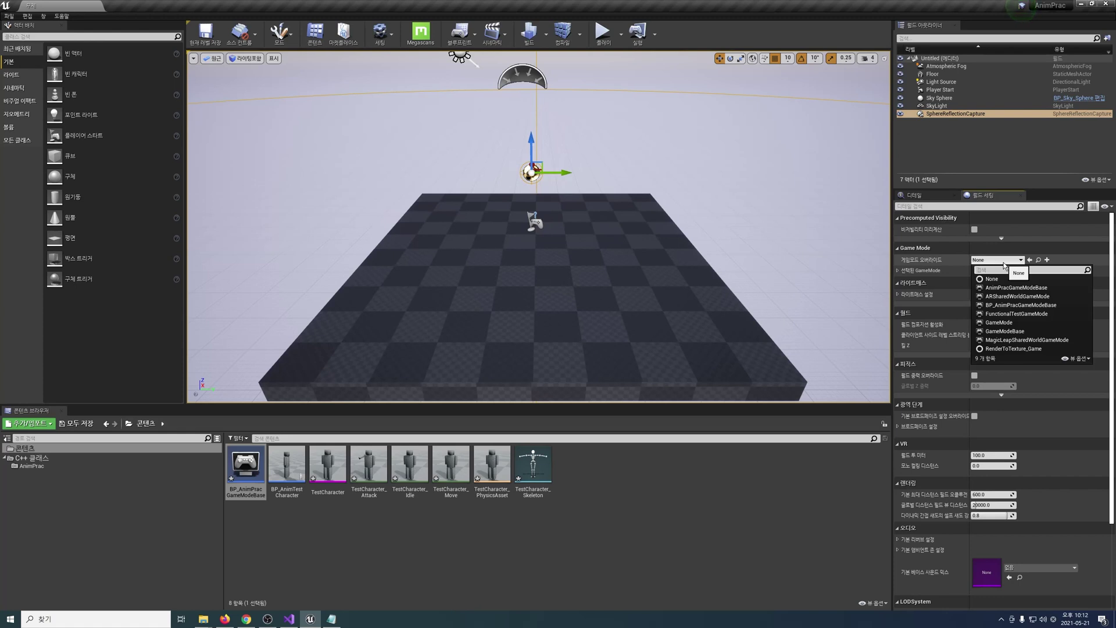
pyautogui.click(1021, 305)
pyautogui.click(898, 271)
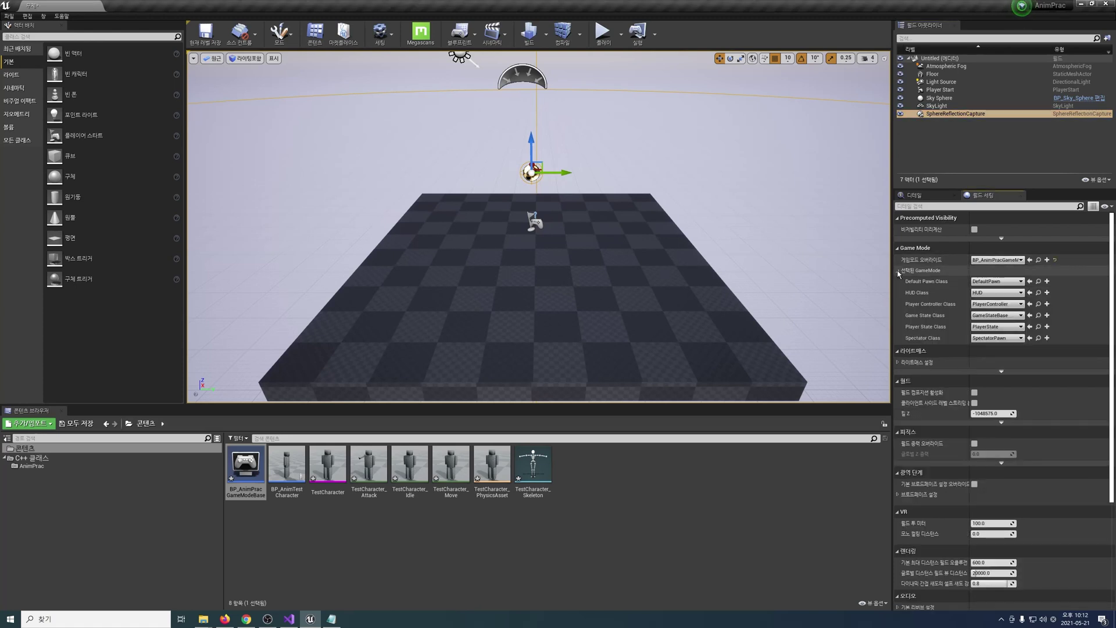
pyautogui.click(1010, 282)
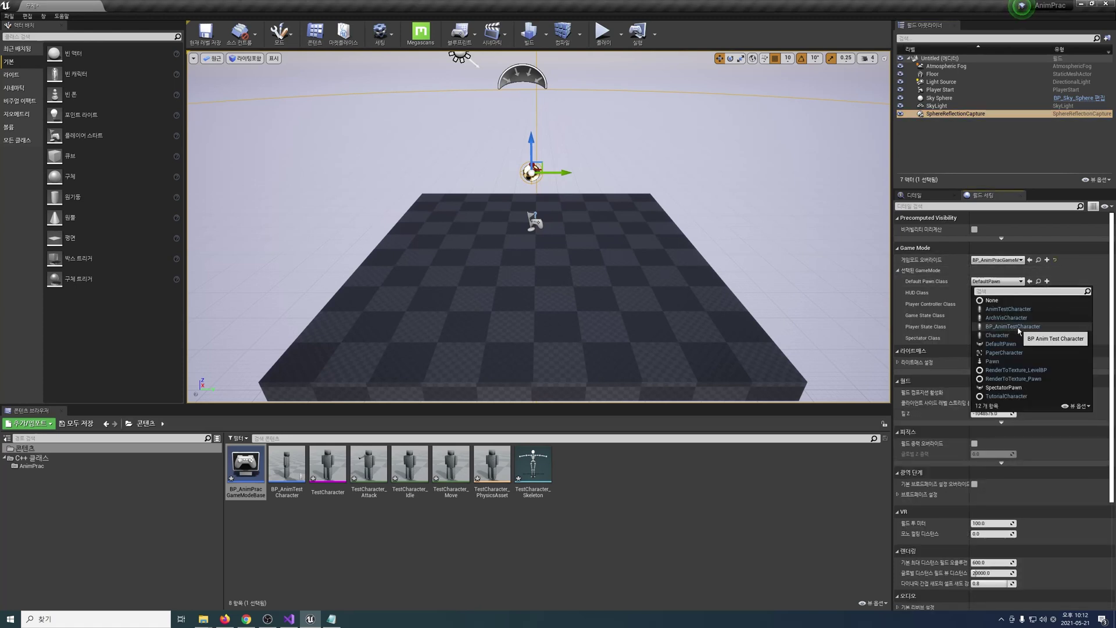
pyautogui.click(1018, 327)
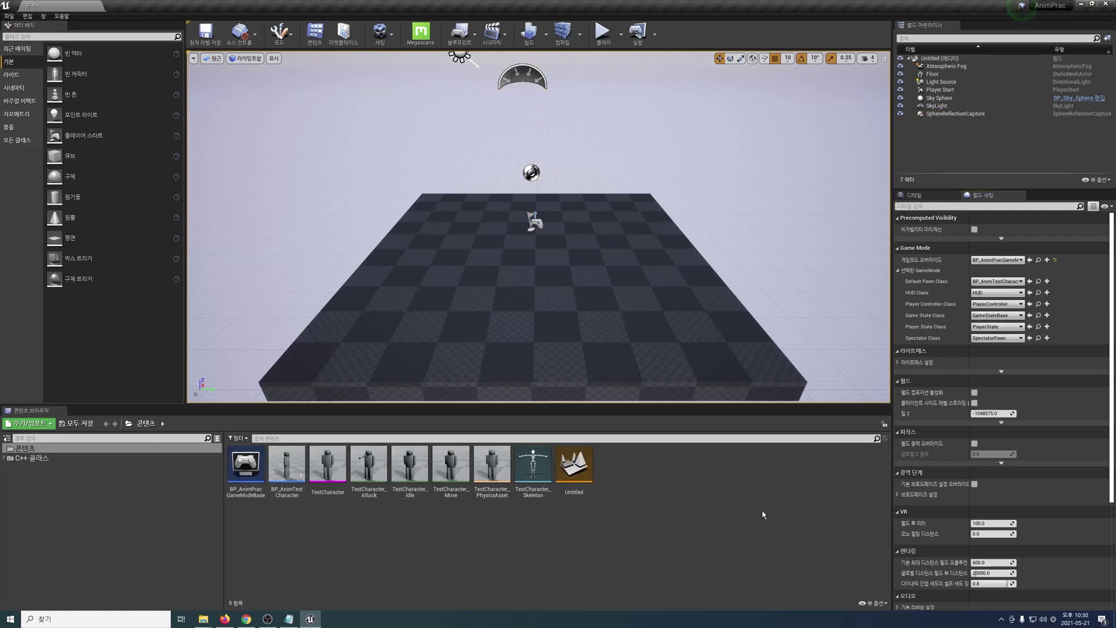
# Play-test the level, release the mouse with Shift+F1, and return to Visual Studio's AnimTestCharacter.cpp.
pyautogui.click(603, 32)
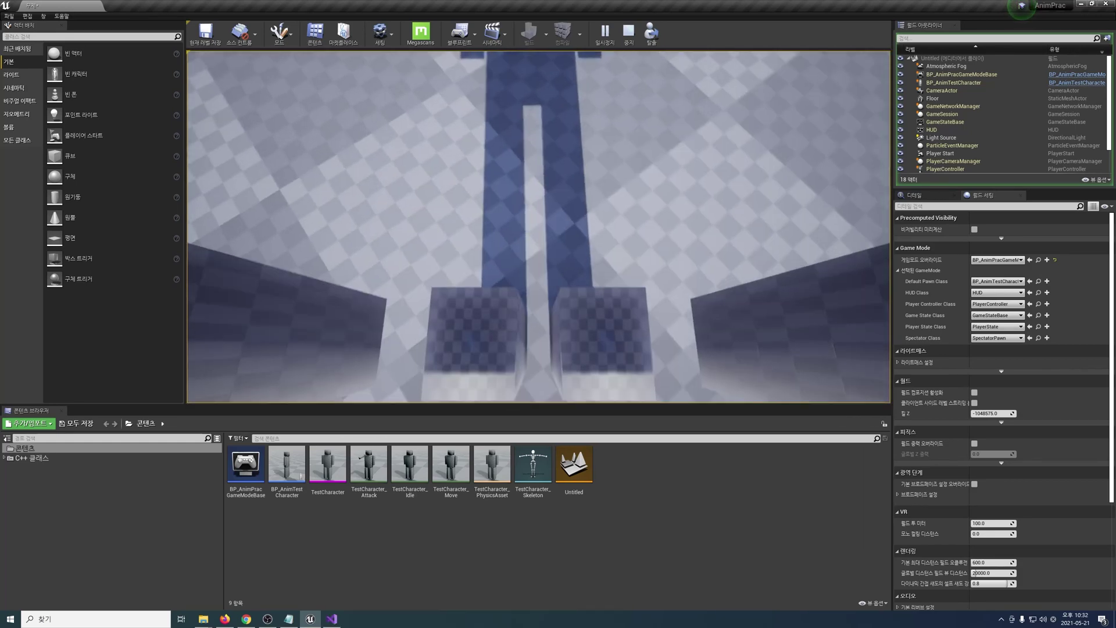
pyautogui.hotkey('shift', 'F1')
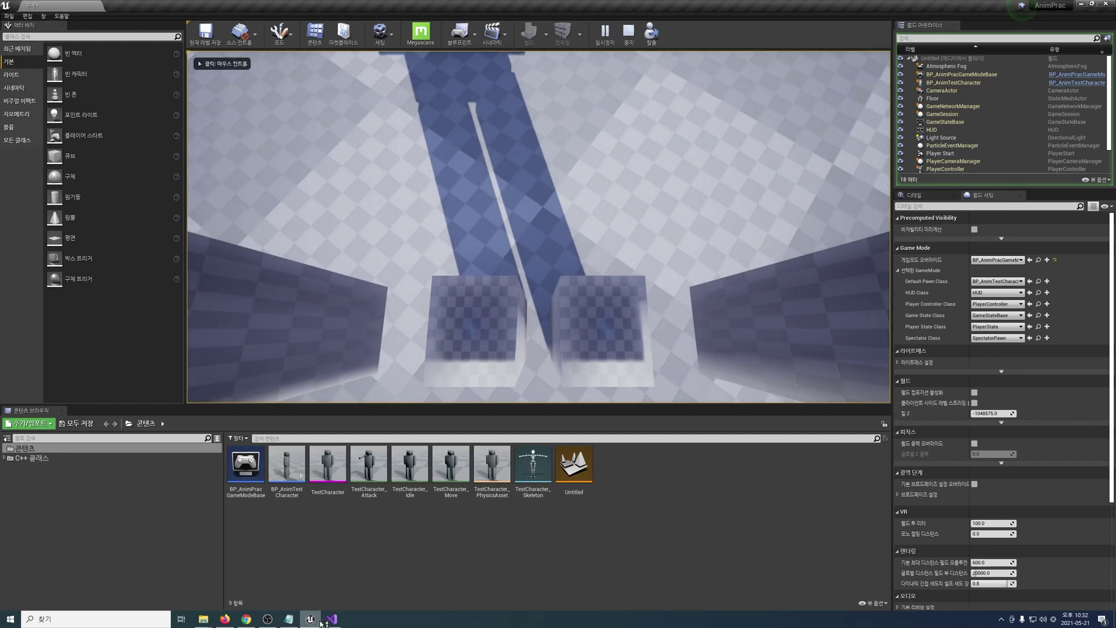
pyautogui.click(331, 620)
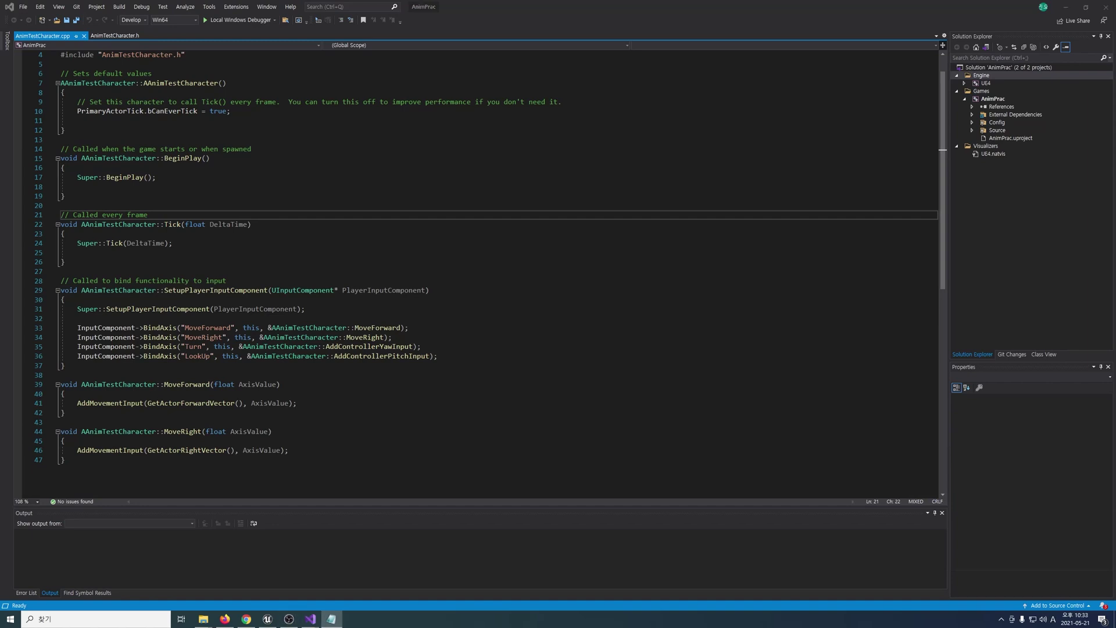
# In AnimTestCharacter.h, declare a VisibleAnywhere USpringArmComponent* TPSCameraSpringArmComponent after MoveRight.
pyautogui.click(106, 36)
pyautogui.press('Up')
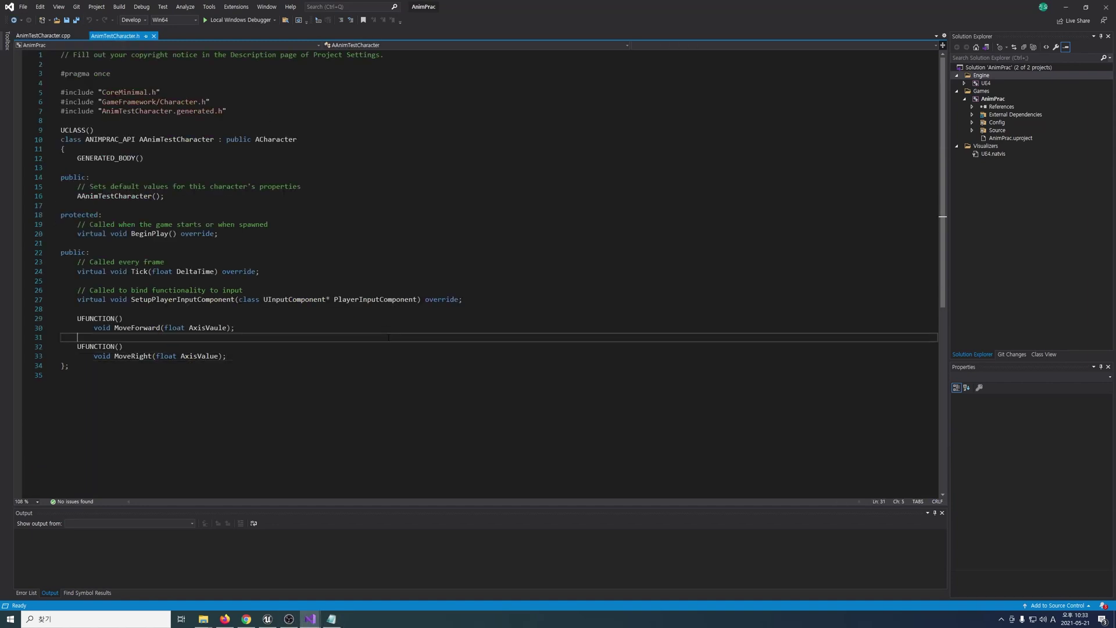
pyautogui.scroll(-3, 406, 298)
pyautogui.press('Down')
pyautogui.press('Down')
pyautogui.press('End')
pyautogui.press('Return')
pyautogui.press('Return')
pyautogui.write('UPROPERTY(VisibleAnywhere')
pyautogui.press('End')
pyautogui.press('Return')
pyautogui.write('class USpringArmComponent* TPSCameraSpringArmComponent;')
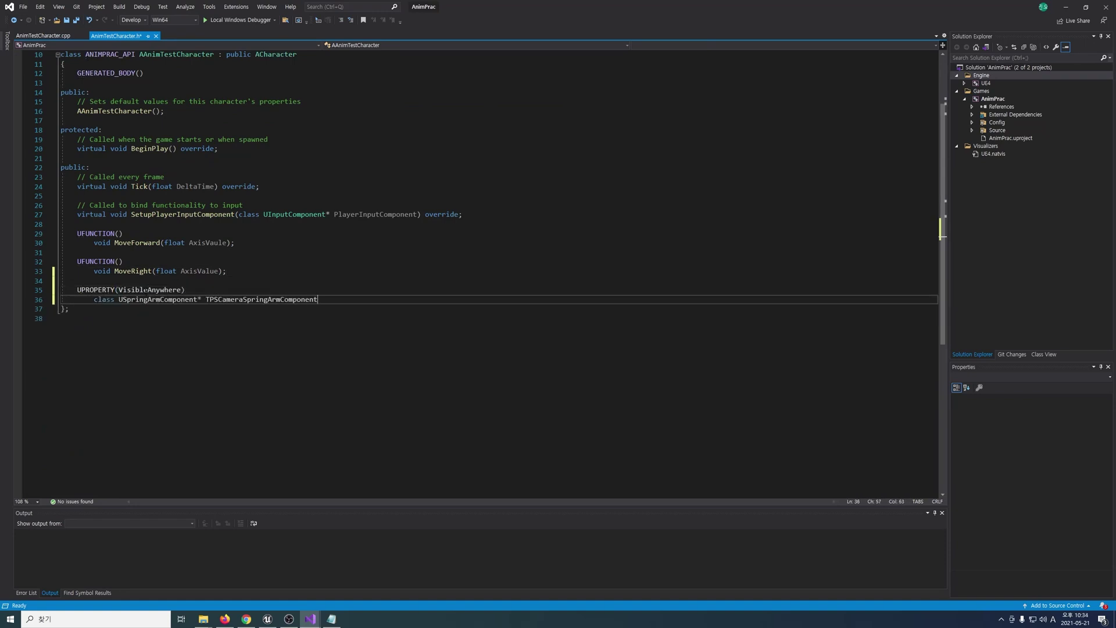
# Declare a VisibleAnywhere UCameraComponent* TPSCameraComponent below the spring arm.
pyautogui.press('Return')
pyautogui.press('Return')
pyautogui.write('UPROPERTY(VisibleAnywhere)')
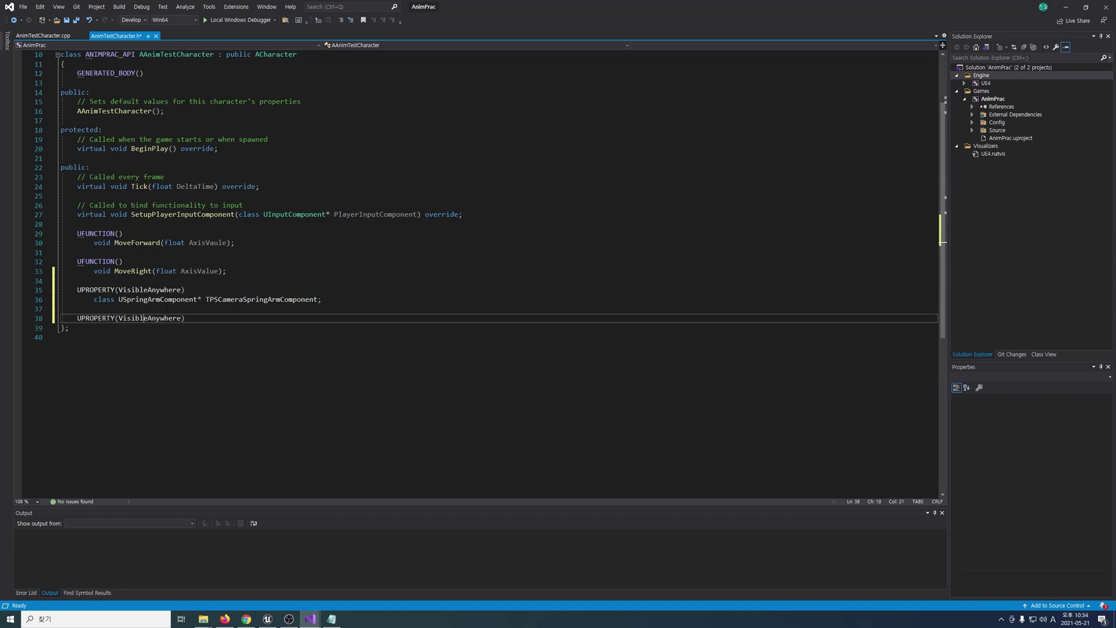
pyautogui.press('End')
pyautogui.press('Return')
pyautogui.write('class UCameraComponent')
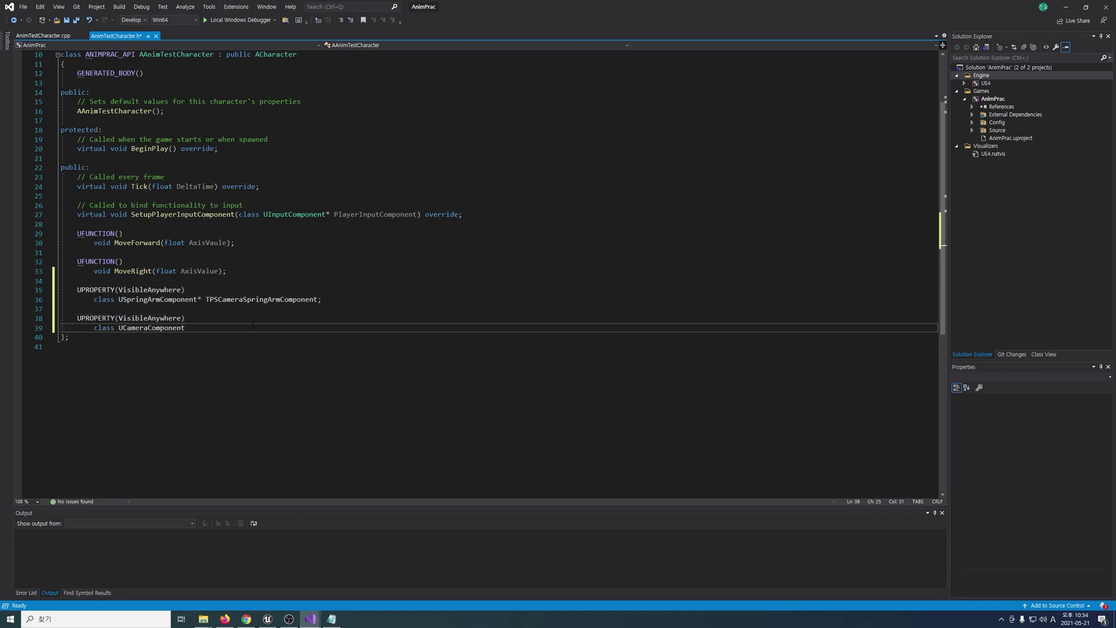
pyautogui.write('* TPSCameraComponent;')
# Add Camera, CapsuleComponent and SpringArm component includes to AnimTestCharacter.cpp.
pyautogui.click(47, 35)
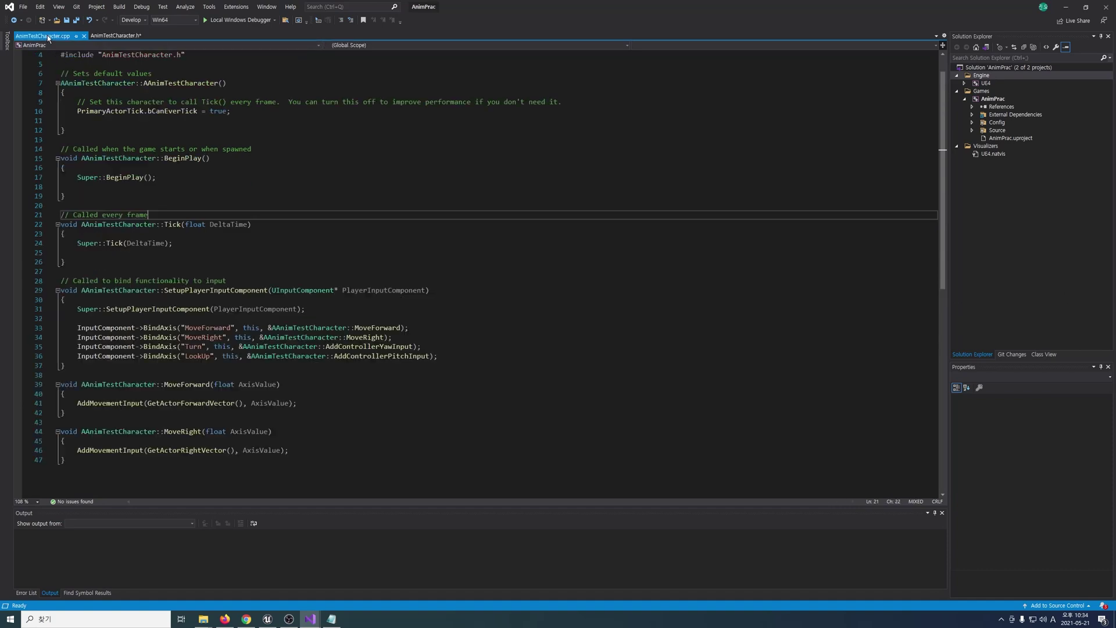
pyautogui.click(276, 80)
pyautogui.press('Return')
pyautogui.write('#in')
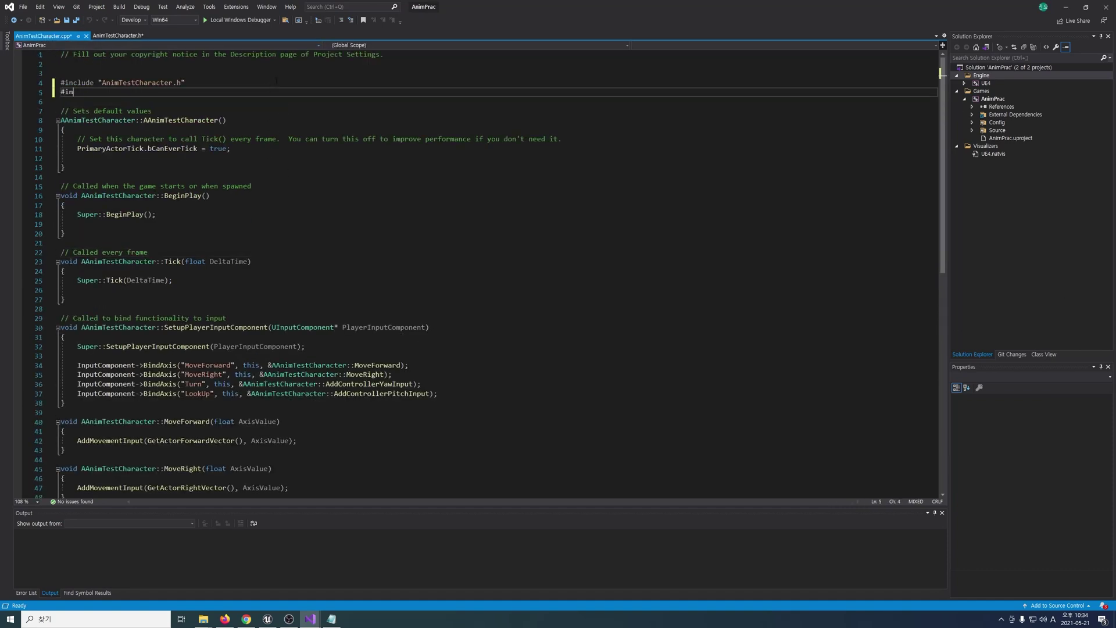
pyautogui.write('clude <Engine/Classes/Camera/Camera')
pyautogui.write('Component.h>')
pyautogui.press('Return')
pyautogui.write('#include <Engine/Classes/Components/Ca')
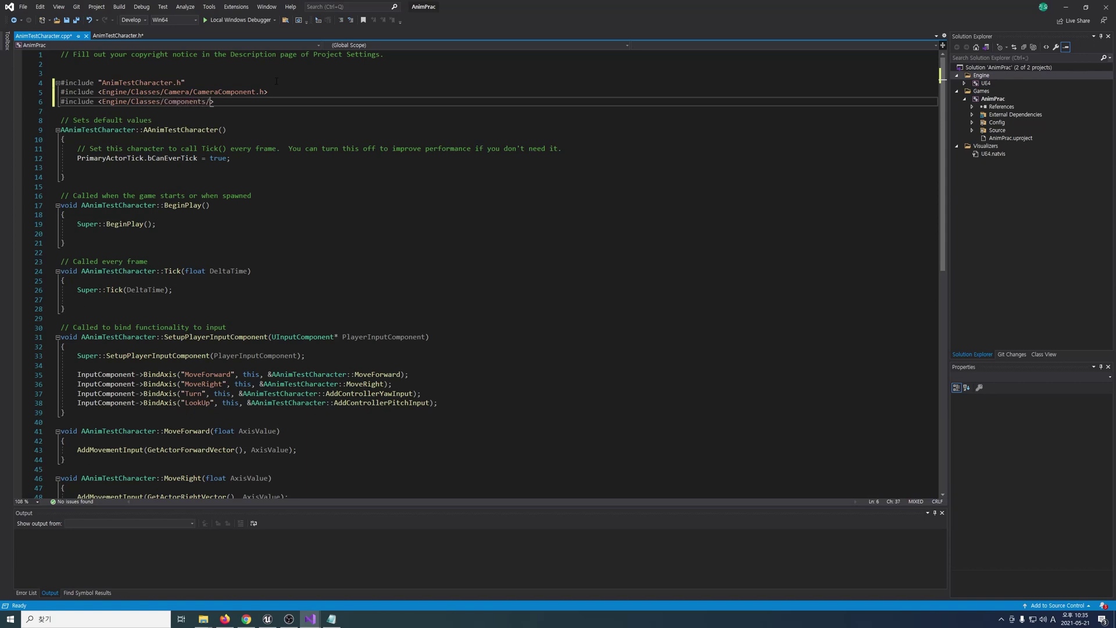
pyautogui.write('psuleS')
pyautogui.press('Tab')
pyautogui.press('Return')
pyautogui.write('#include <Engine/Classes/GameFramework/SpringArmComponent.h>')
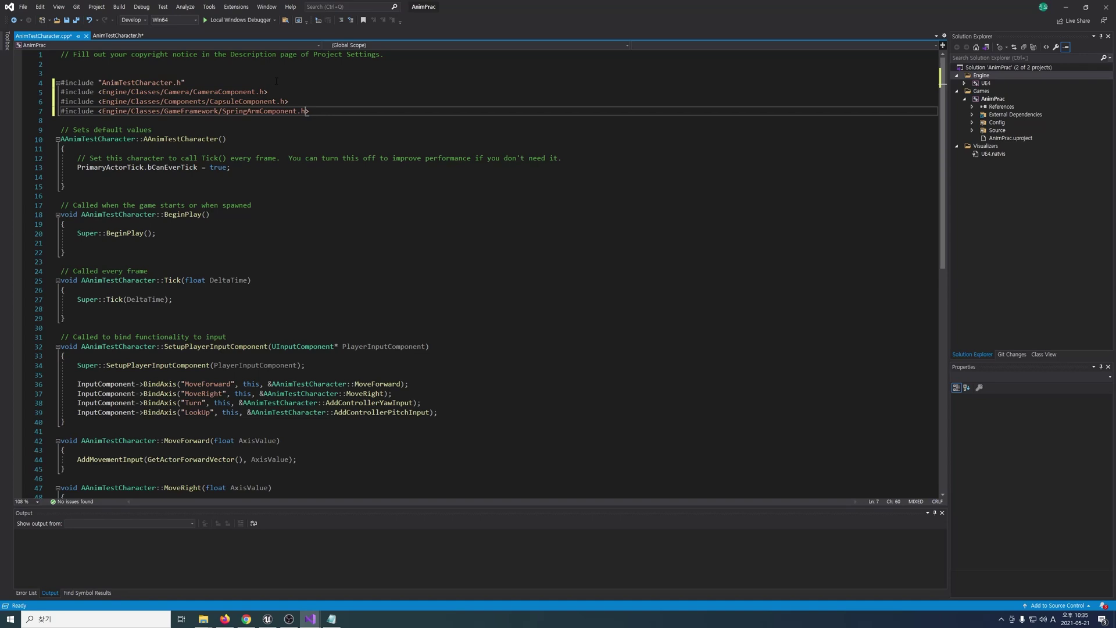
# In the constructor, create the spring arm on the capsule at BaseEyeHeight using pawn control rotation.
pyautogui.click(510, 175)
pyautogui.press('Return')
pyautogui.write('TPSCameraSpringArmComponent = CreateDefaultSubobject<USpringArmComponent>(TEXT("TPSCameraSpringArm"));')
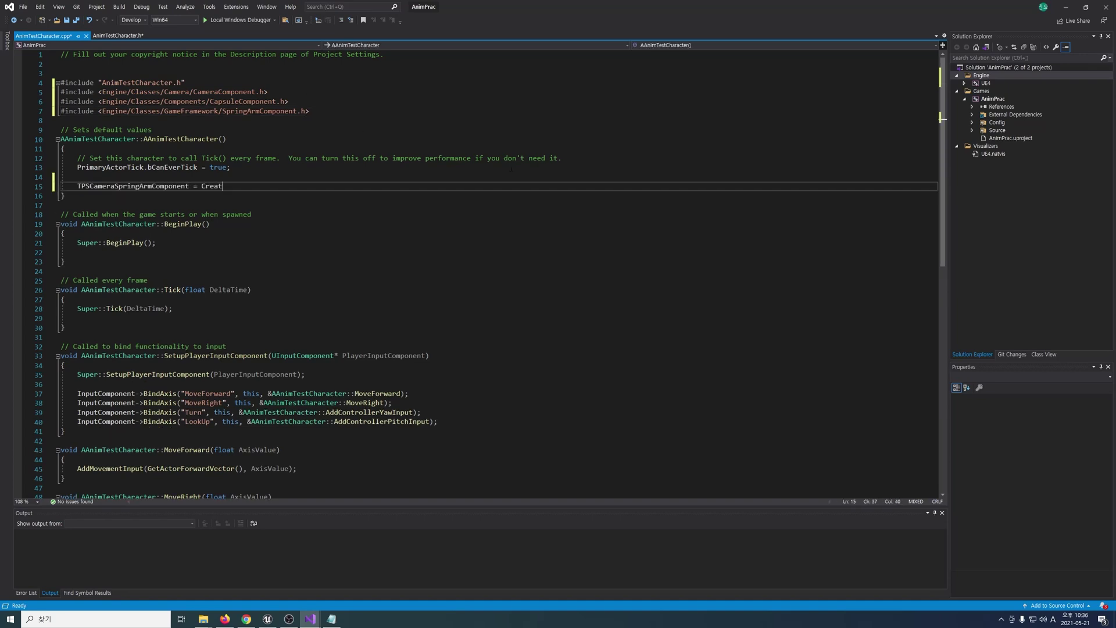
pyautogui.press('Return')
pyautogui.write('TPSCameraSpringArmComponent->SetupAttachment(GetCapsuleComponent());')
pyautogui.press('Return')
pyautogui.write('TPSCameraSpringArmComponent->SetRelativeLocation(FVector(0.0f, 0.0f, BaseEyeHeight));')
pyautogui.press('Return')
pyautogui.write('TPSCameraSpringArmComponent->bUsePawnControlRotation = true;')
# Create the TPSCamera component attached to the spring arm's socket, then return to Unreal Editor.
pyautogui.press('Return')
pyautogui.press('Return')
pyautogui.write('TPSCameraComponent = CreateDefaultSubobject<UCameraComponent>(TEXT("TPSCamera"));')
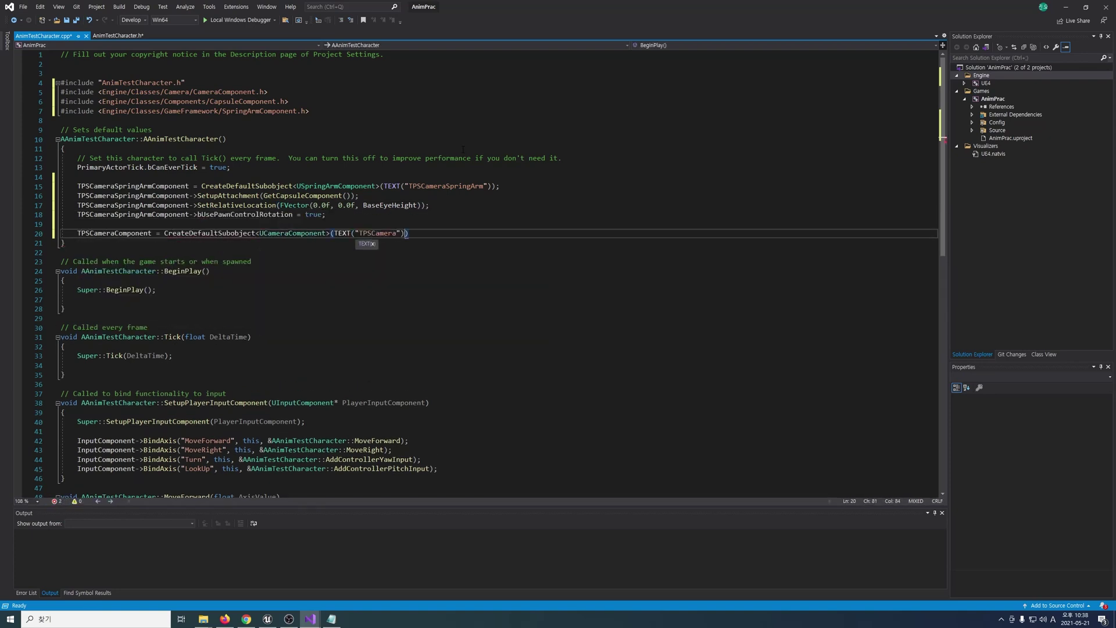
pyautogui.press('Return')
pyautogui.write('TPSCameraComponent->SetupAttachment(TPSCameraSpringArmComponent, USpringArmComponent::SocketName);')
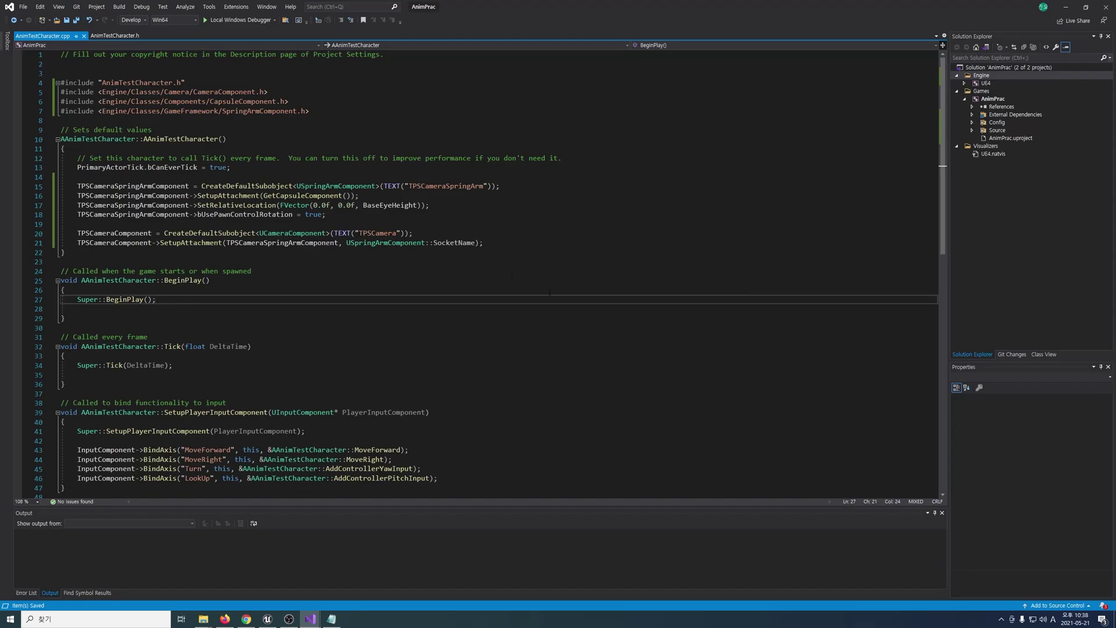
pyautogui.click(267, 619)
# Compile the C++ changes, play-test with the trailing third-person camera, and stop with Esc.
pyautogui.click(562, 45)
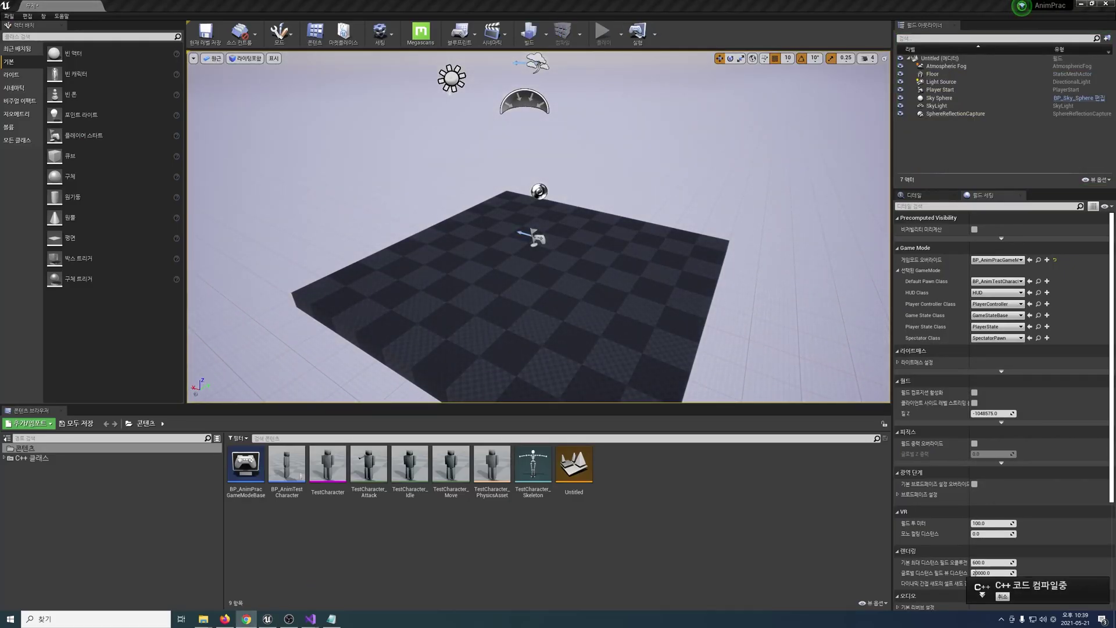
pyautogui.click(603, 33)
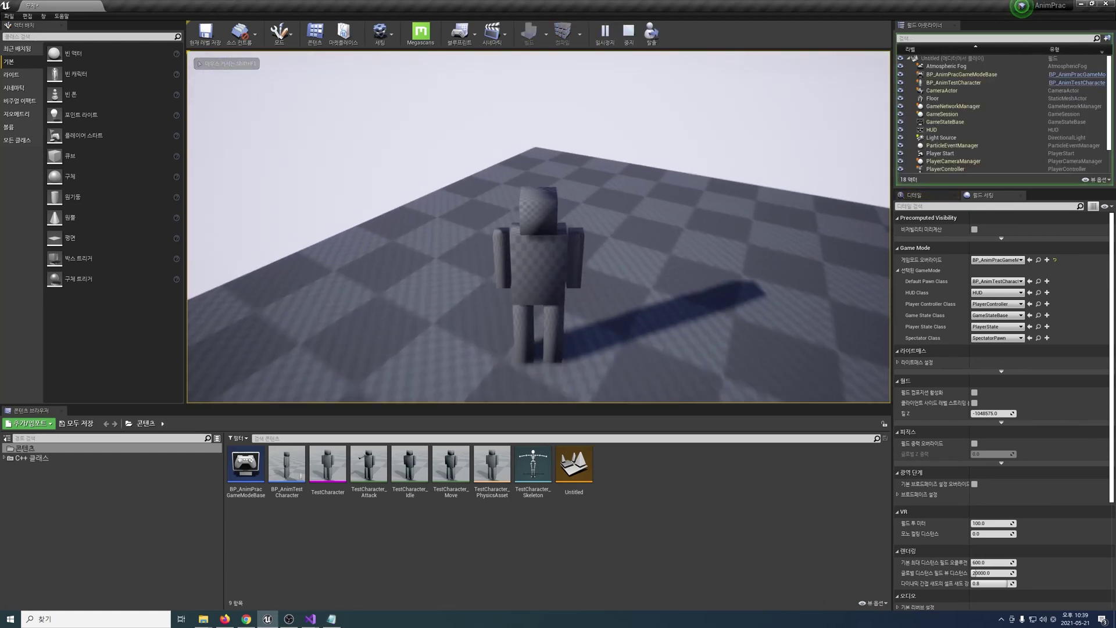
pyautogui.press('Escape')
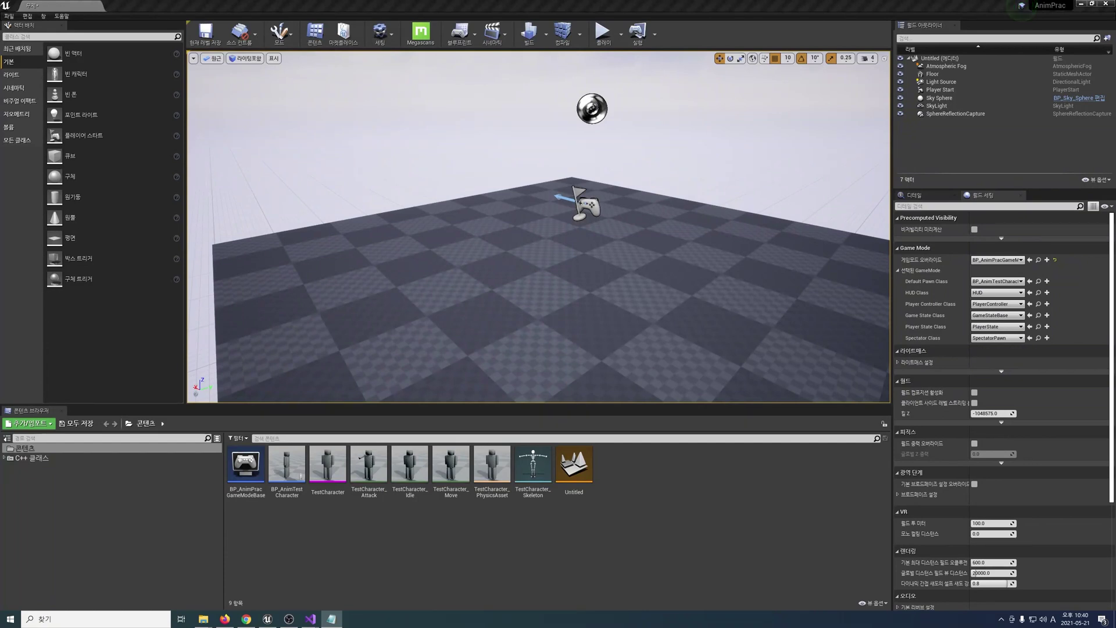
# Create AnimBP_TestCharacter from AnimInstance for TestCharacter_Skeleton and open it.
pyautogui.click(51, 423)
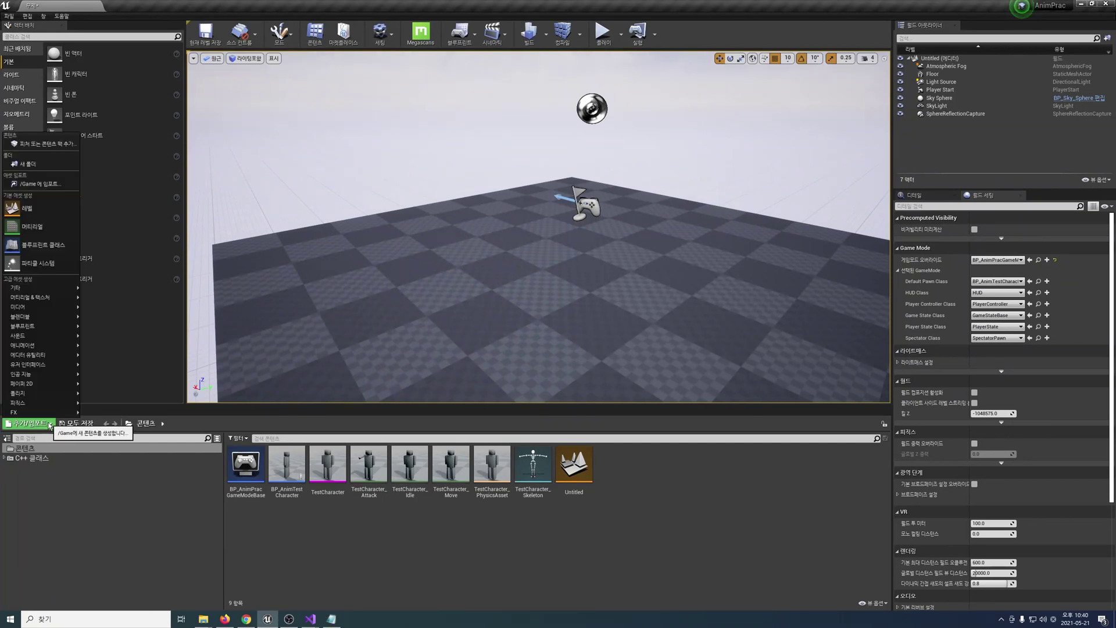
pyautogui.moveTo(55, 347)
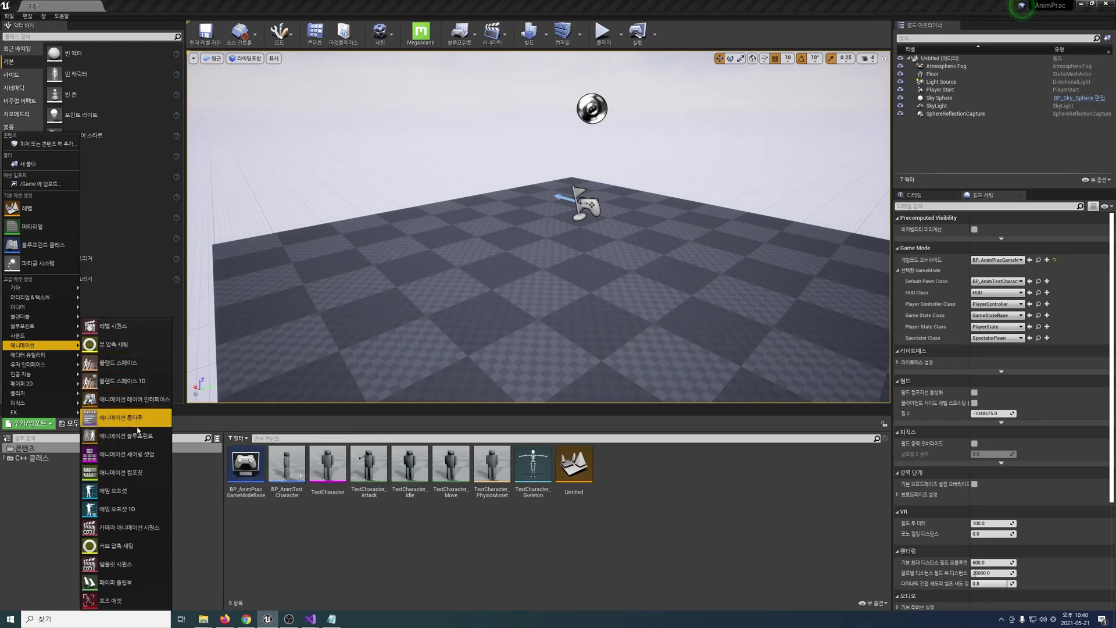
pyautogui.click(140, 440)
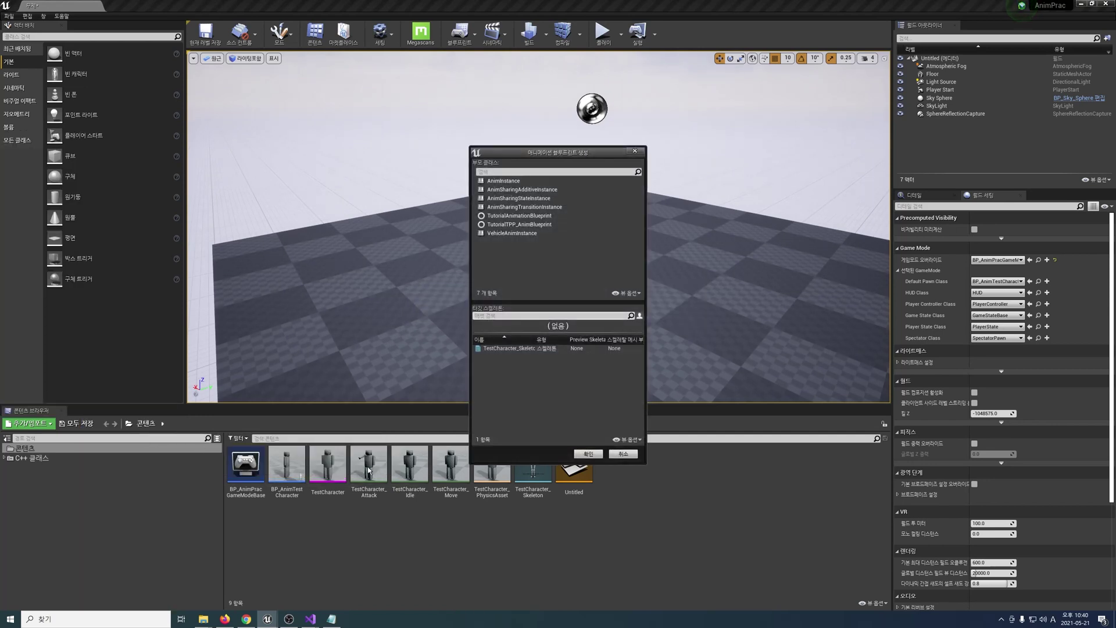
pyautogui.click(540, 181)
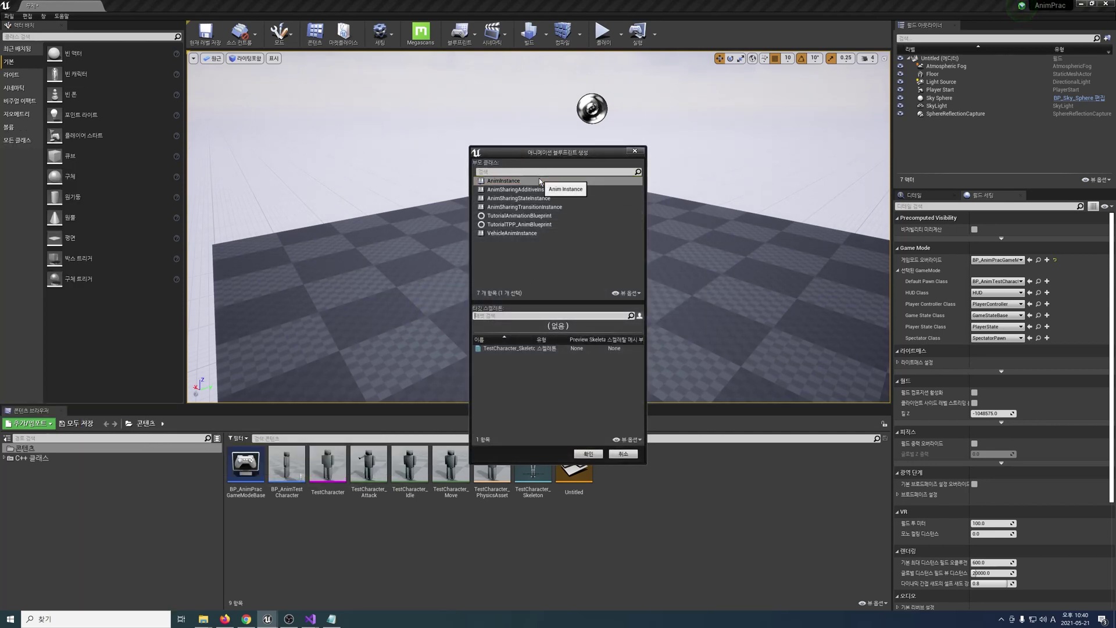
pyautogui.click(555, 349)
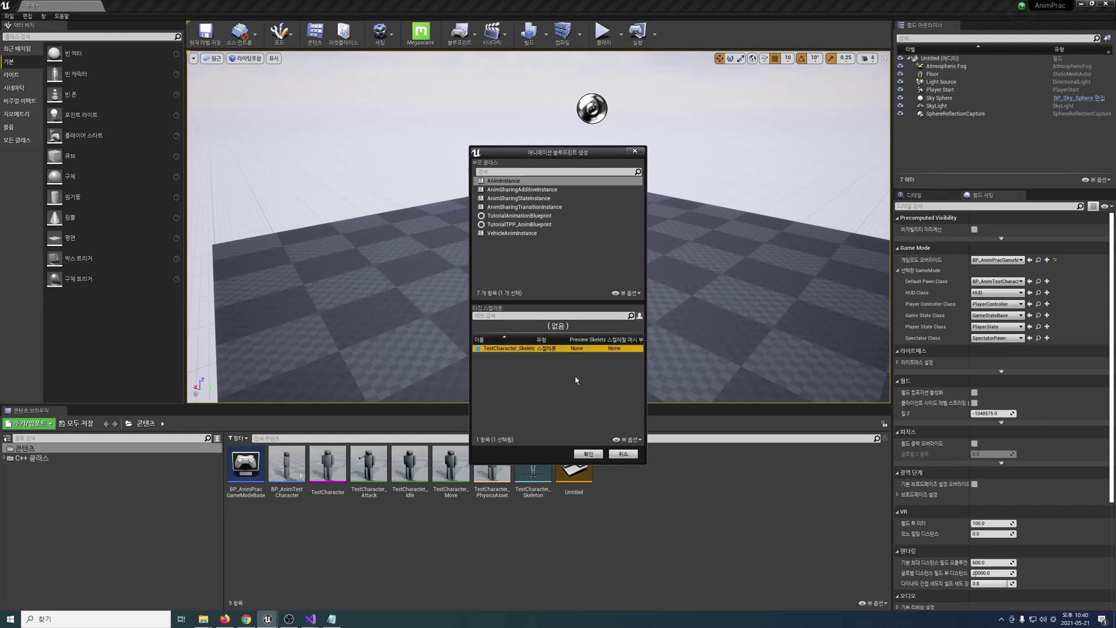
pyautogui.click(589, 456)
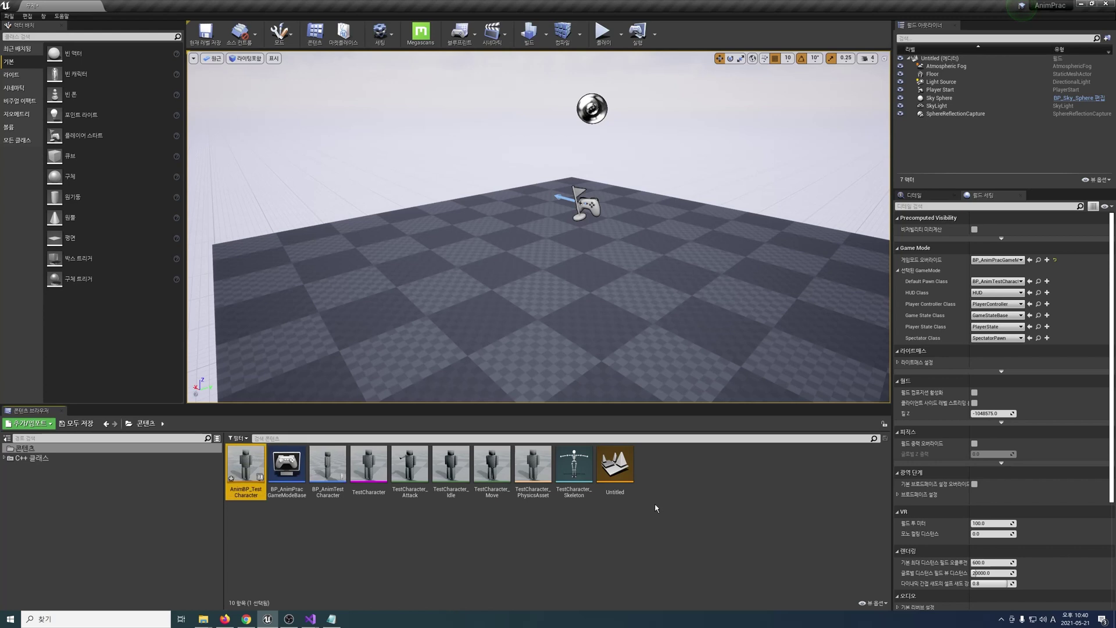
pyautogui.doubleClick(243, 488)
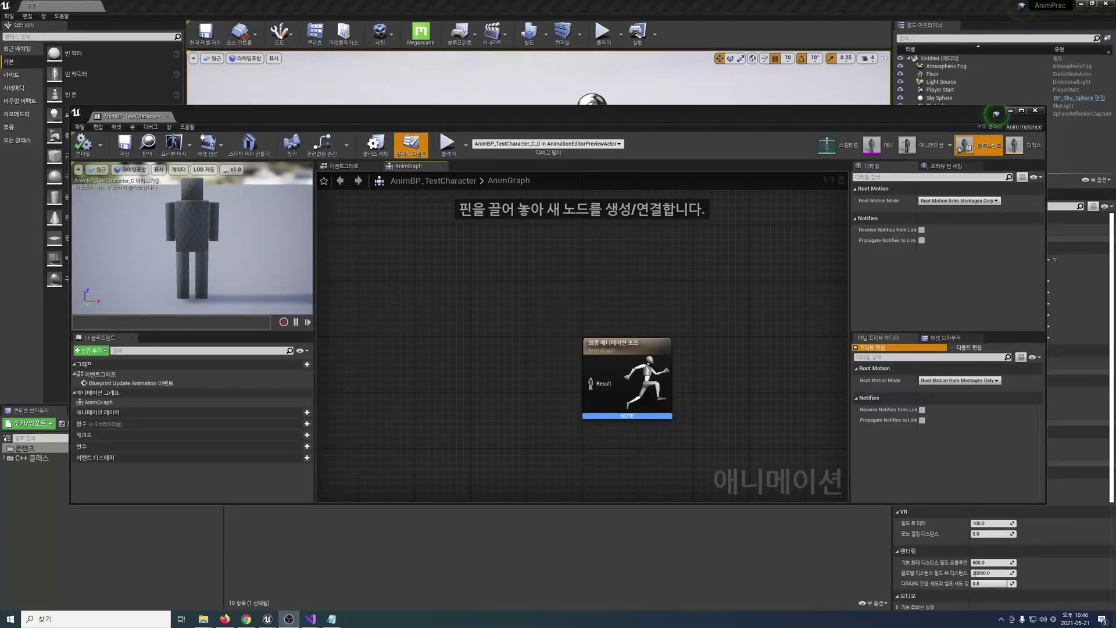
# Add a 'TestCharacter State Machine' wired into Output Pose, then add a new Boolean variable.
pyautogui.rightClick(387, 344)
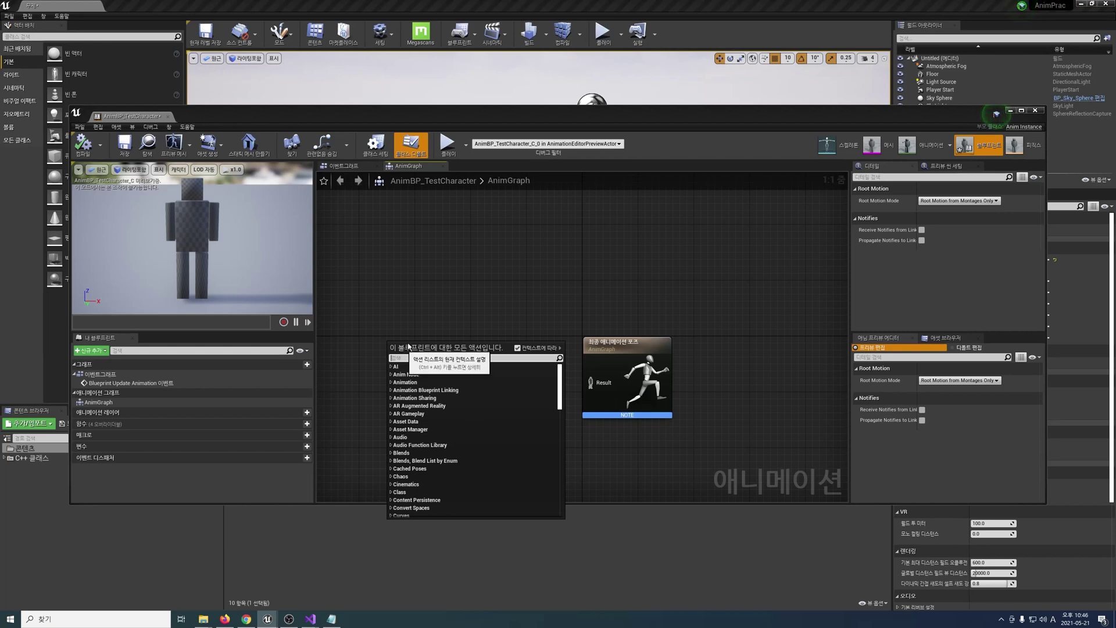
pyautogui.write('state')
pyautogui.press('Return')
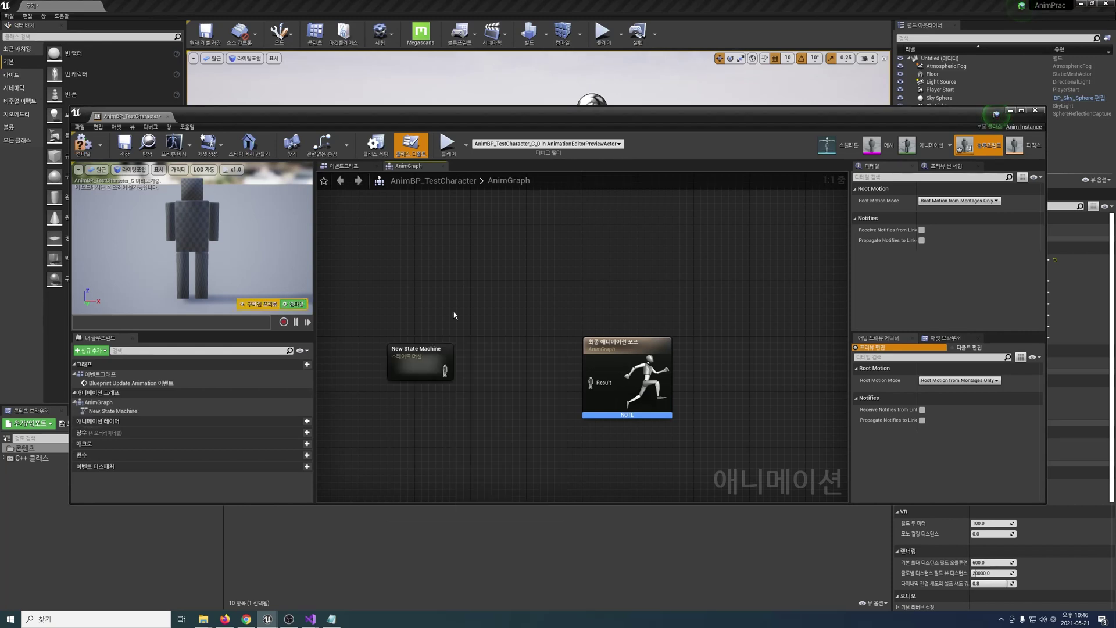
pyautogui.write('TestCharacter State Machine')
pyautogui.press('Return')
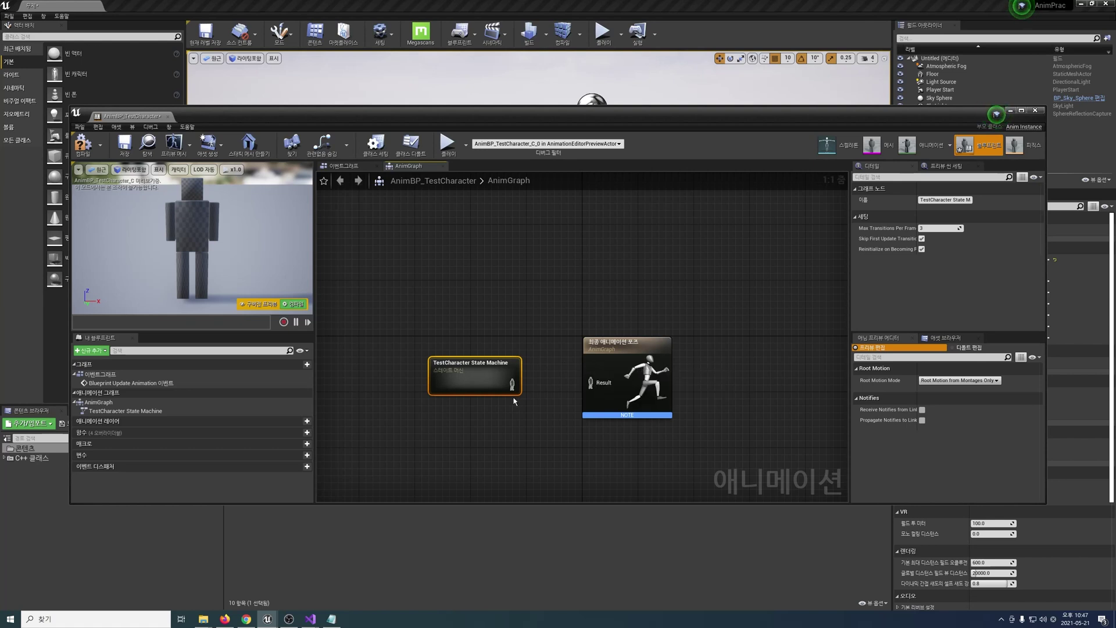
pyautogui.moveTo(509, 386); pyautogui.dragTo(591, 383)
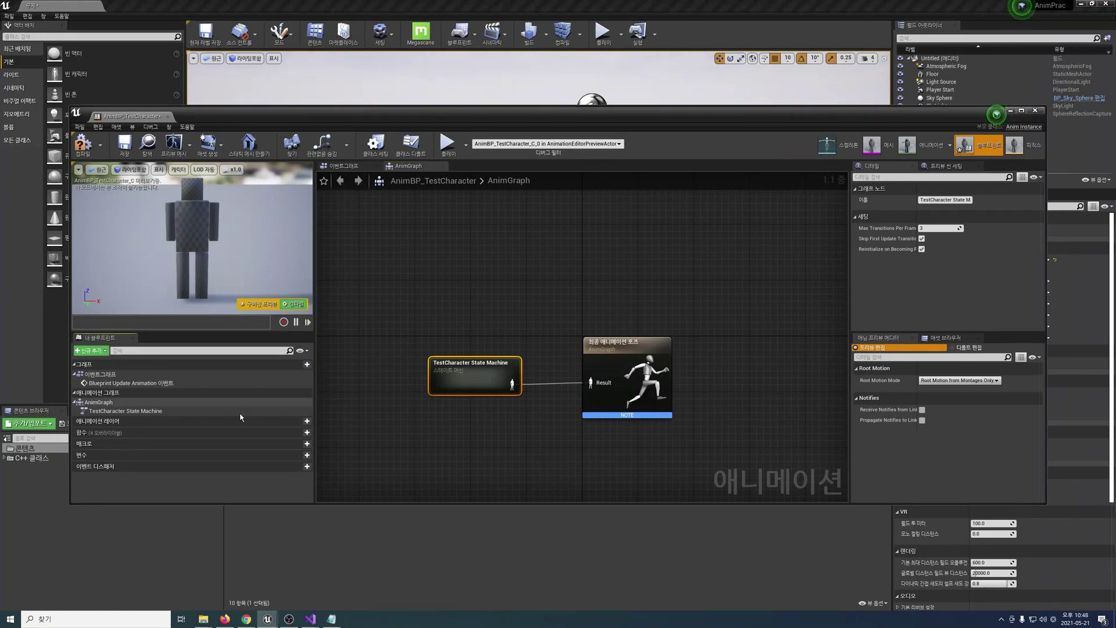
pyautogui.click(306, 455)
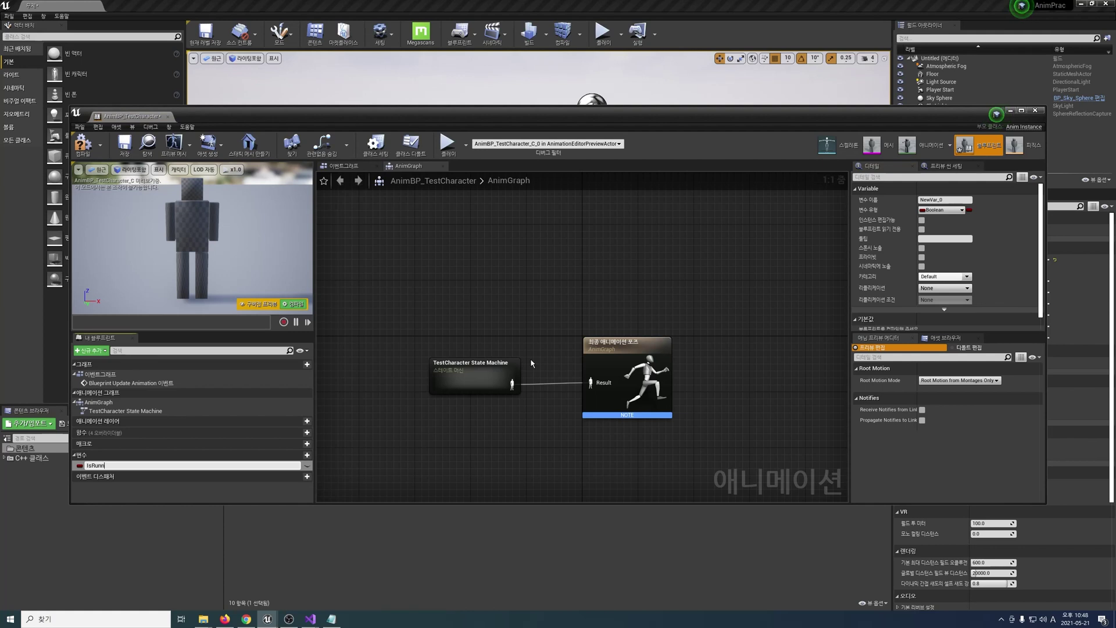
# Name the Boolean variable IsRunning and arrange the Blueprint Update Animation nodes in the Event Graph.
pyautogui.write('ing')
pyautogui.press('Return')
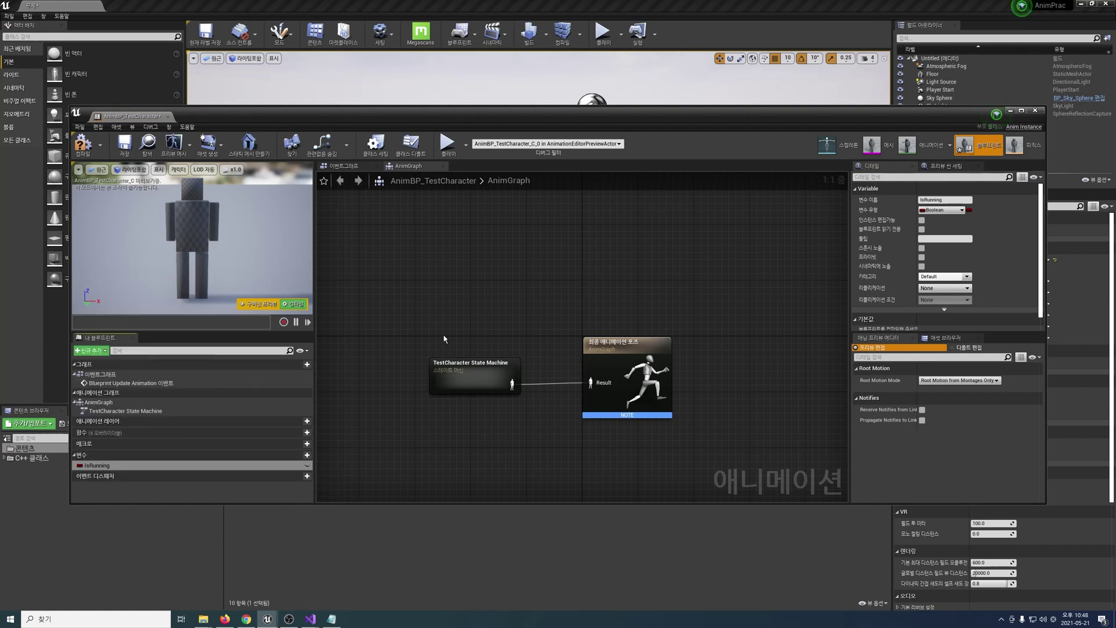
pyautogui.click(340, 180)
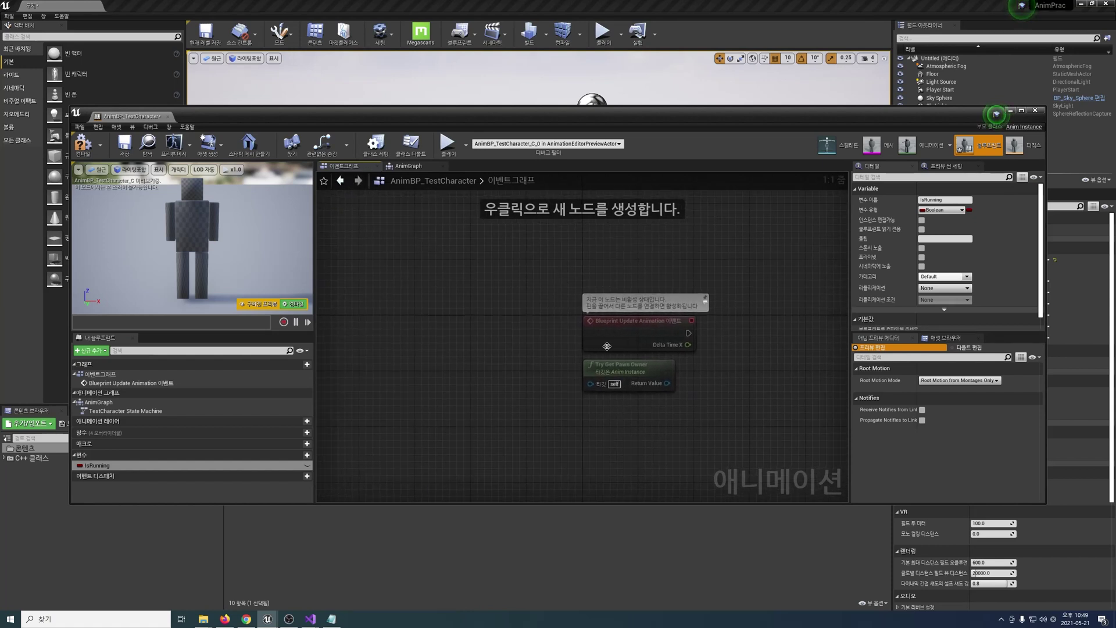
pyautogui.click(639, 343)
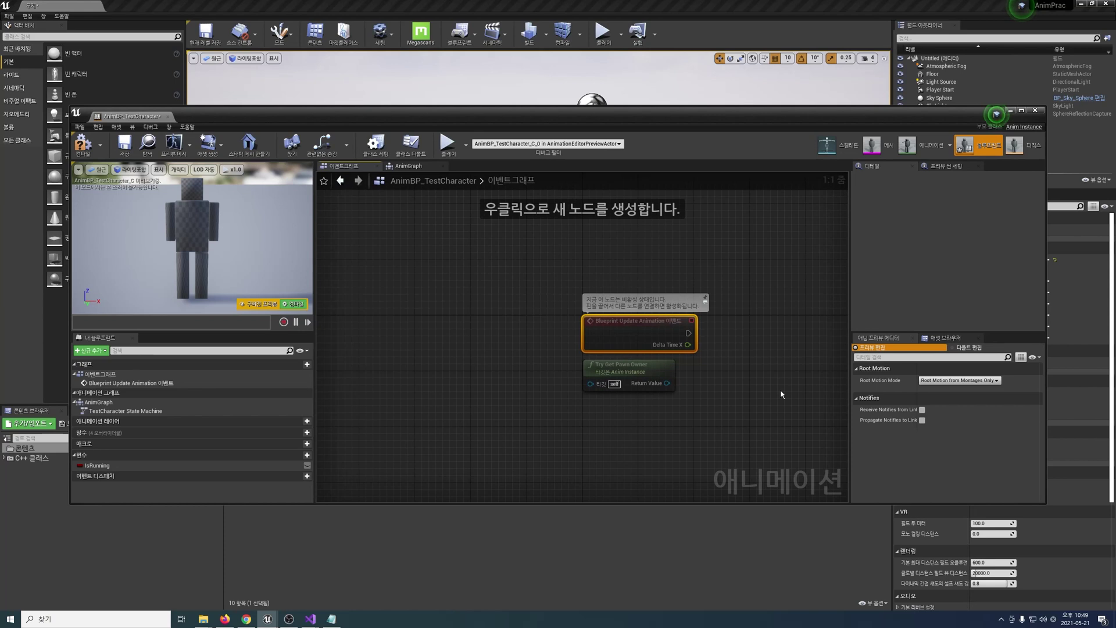
pyautogui.moveTo(780, 394); pyautogui.dragTo(566, 349, button='right')
# Cast Try Get Pawn Owner to Character and take the VectorLength of its velocity.
pyautogui.moveTo(453, 339); pyautogui.dragTo(529, 309)
pyautogui.write('cast to character')
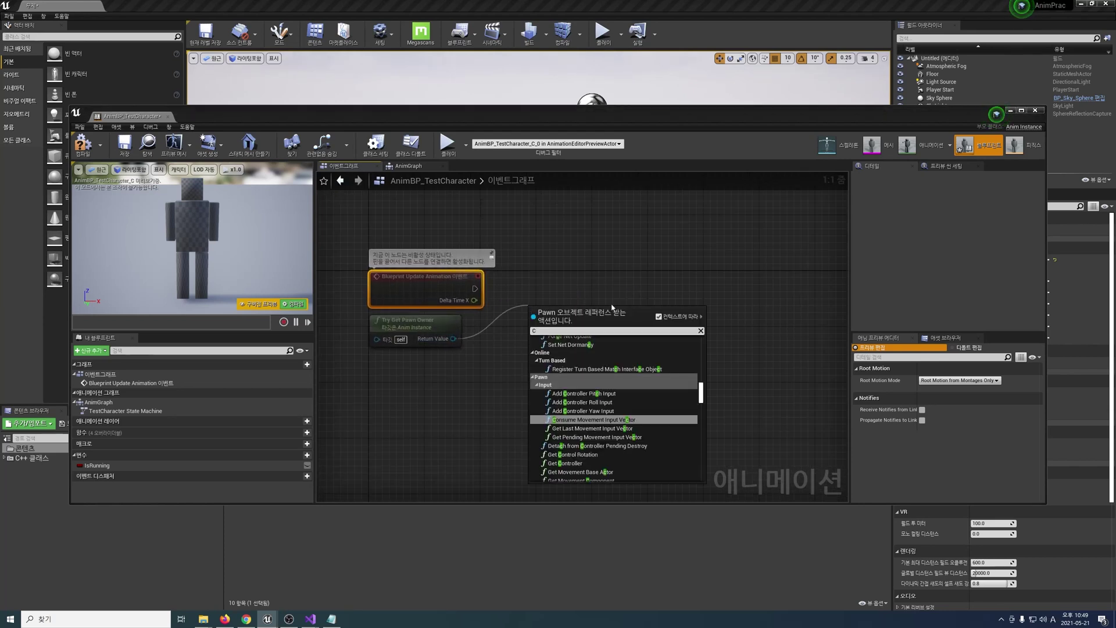
pyautogui.press('Return')
pyautogui.moveTo(612, 304); pyautogui.dragTo(605, 269)
pyautogui.moveTo(599, 312)
pyautogui.mouseDown()
pyautogui.moveTo(674, 308)
pyautogui.moveTo(644, 351)
pyautogui.moveTo(640, 385)
pyautogui.mouseUp()
pyautogui.write('Velo')
pyautogui.scroll(-3, 755, 436)
pyautogui.click(744, 453)
pyautogui.write('length')
pyautogui.press('Return')
# Compare the velocity length > 0.0 and wire the result into a SET IsRunning node.
pyautogui.write('>')
pyautogui.press('Return')
pyautogui.scroll(-1, 788, 371)
pyautogui.moveTo(96, 465)
pyautogui.keyDown('alt'); pyautogui.mouseDown()
pyautogui.moveTo(721, 296)
pyautogui.moveTo(640, 388)
pyautogui.mouseUp(); pyautogui.keyUp('alt')
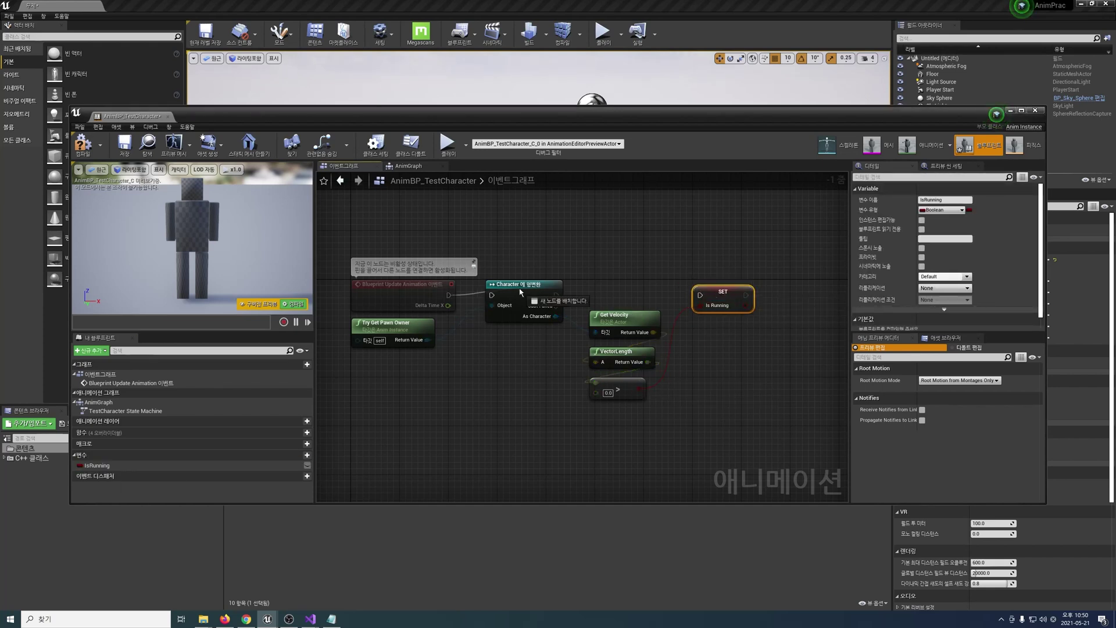
pyautogui.moveTo(695, 294); pyautogui.dragTo(556, 295)
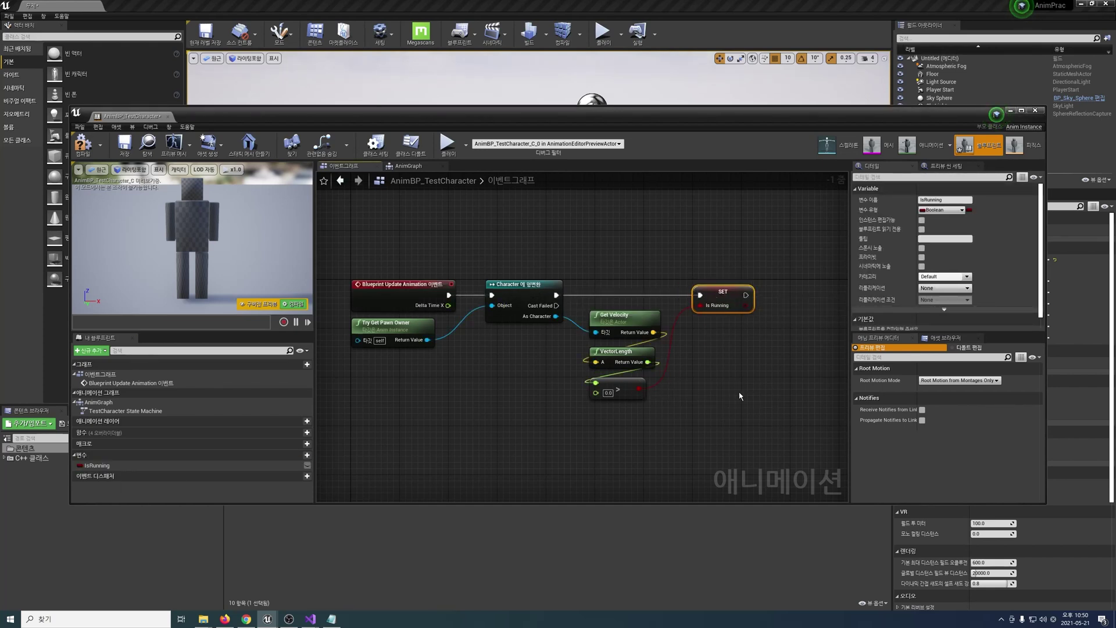
pyautogui.hotkey('alt', 'Tab')
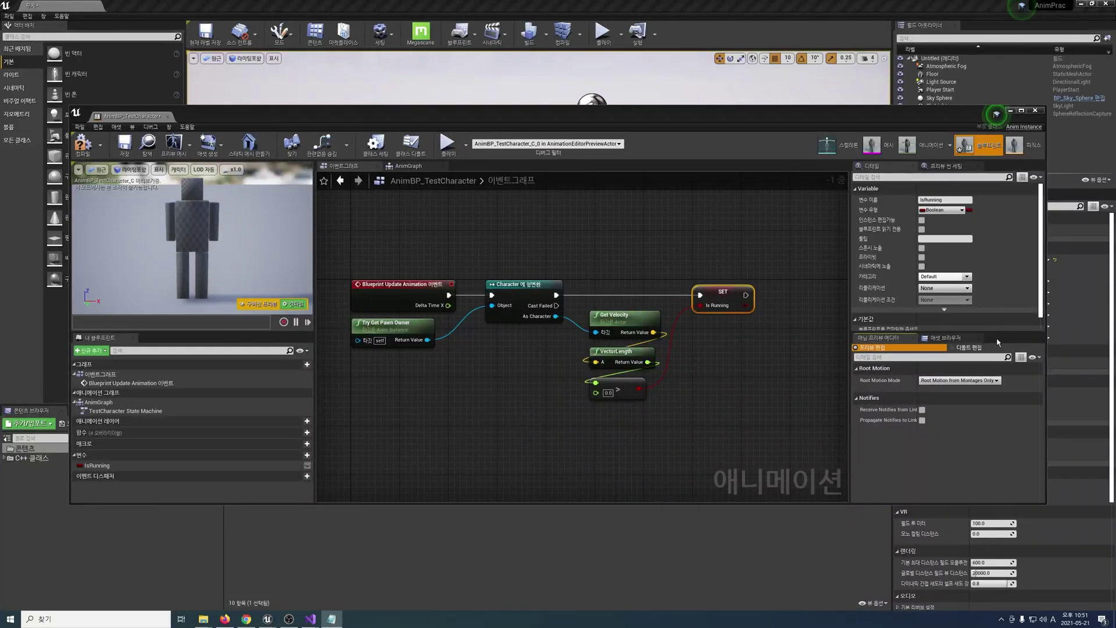
pyautogui.click(408, 167)
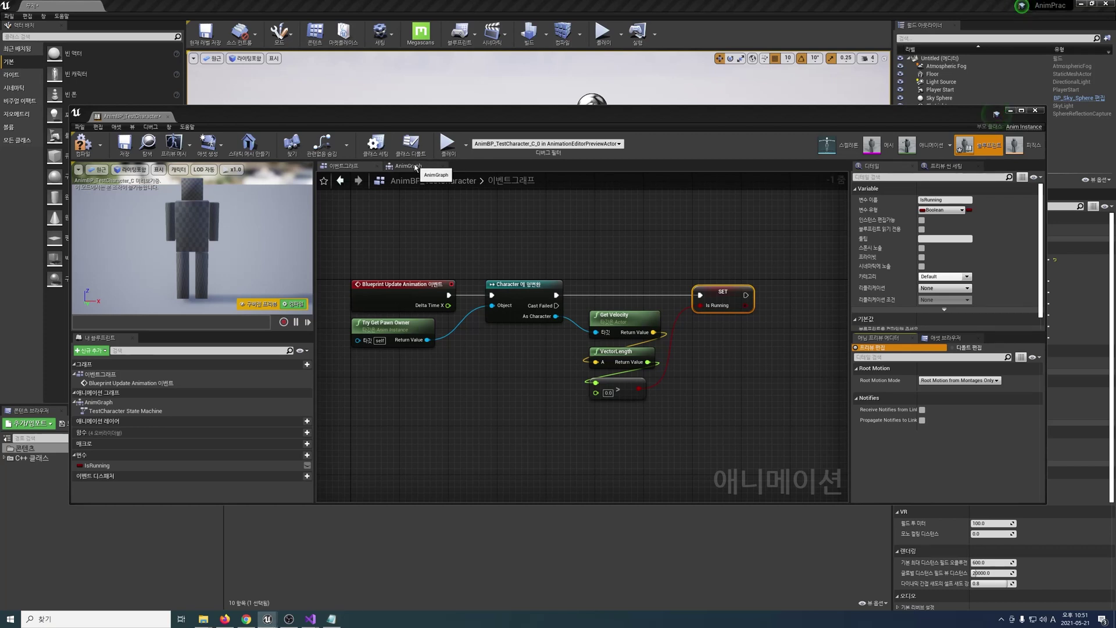
# Inside the TestCharacter State Machine, add two states named Idle and Run.
pyautogui.doubleClick(491, 376)
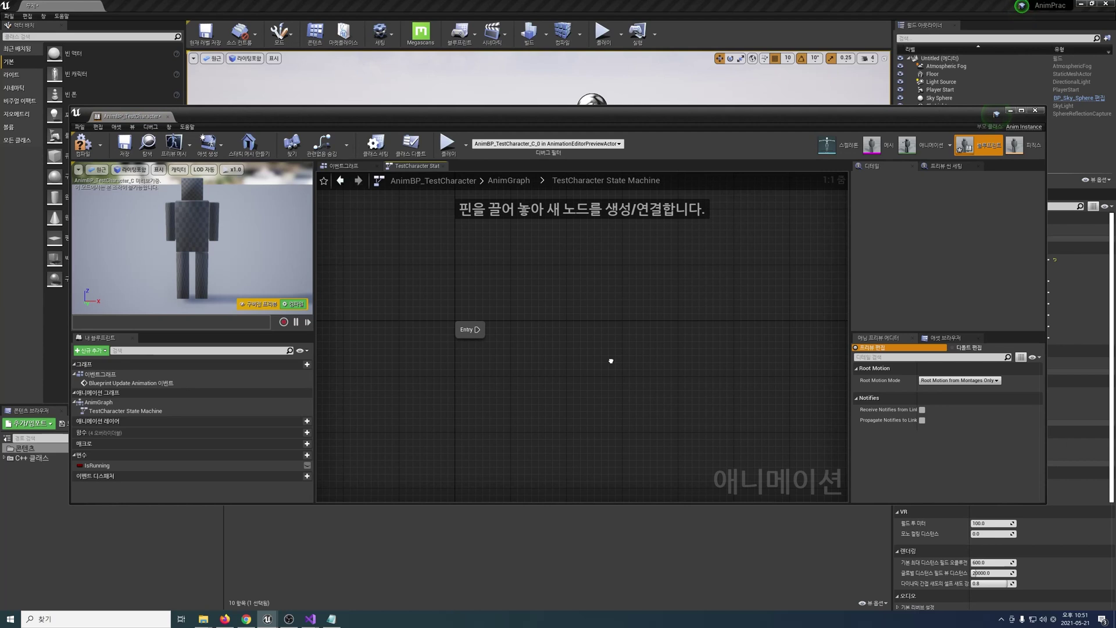
pyautogui.rightClick(594, 283)
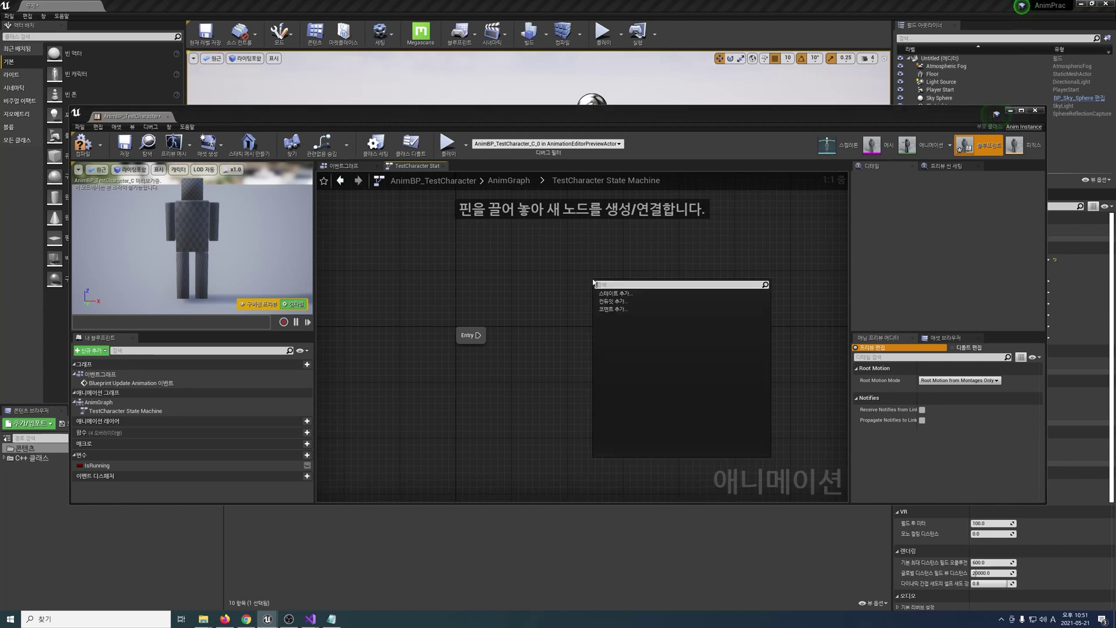
pyautogui.click(615, 293)
pyautogui.write('Idle')
pyautogui.press('Return')
pyautogui.rightClick(612, 401)
pyautogui.click(610, 409)
pyautogui.write('Run')
pyautogui.press('Return')
# In the Idle state, add a Play TestCharacter_Idle node wired into the Output Animation Pose.
pyautogui.doubleClick(614, 287)
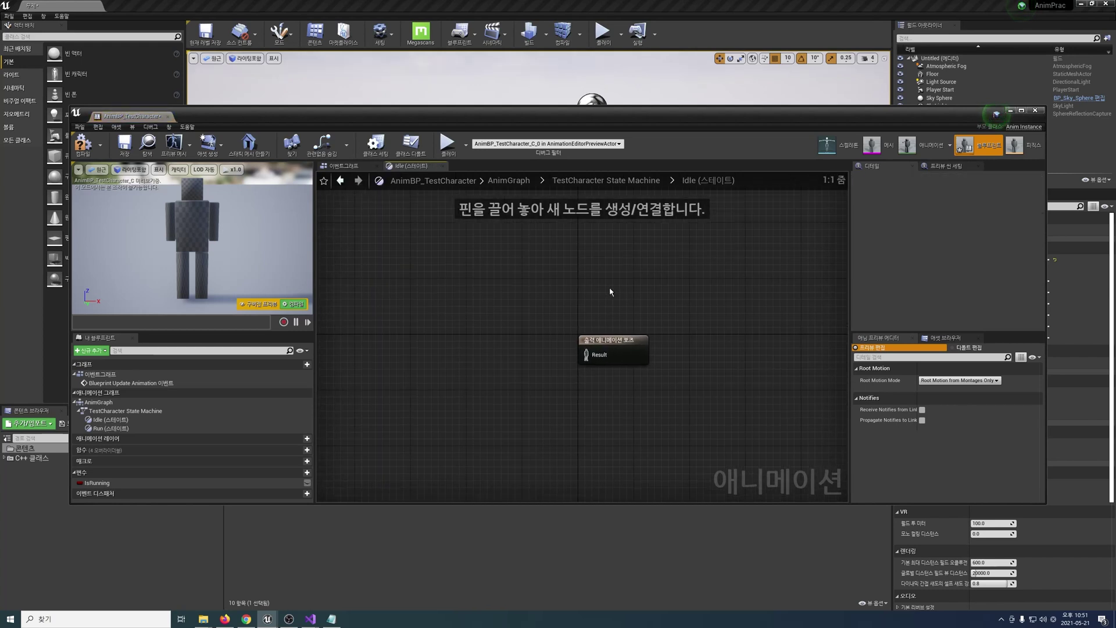
pyautogui.rightClick(407, 335)
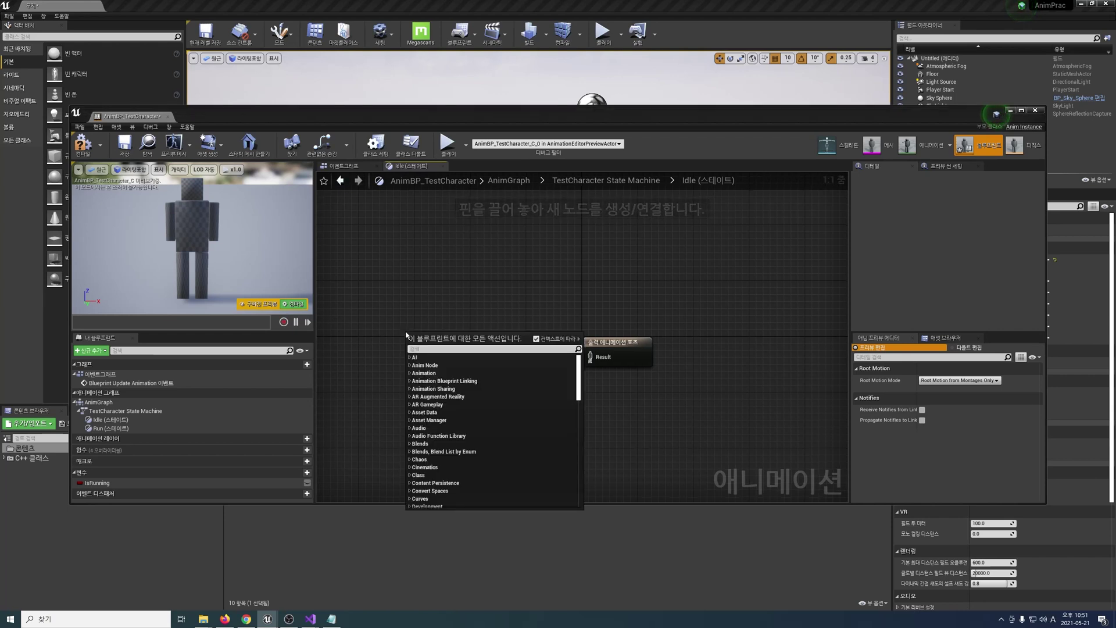
pyautogui.write('TestChara')
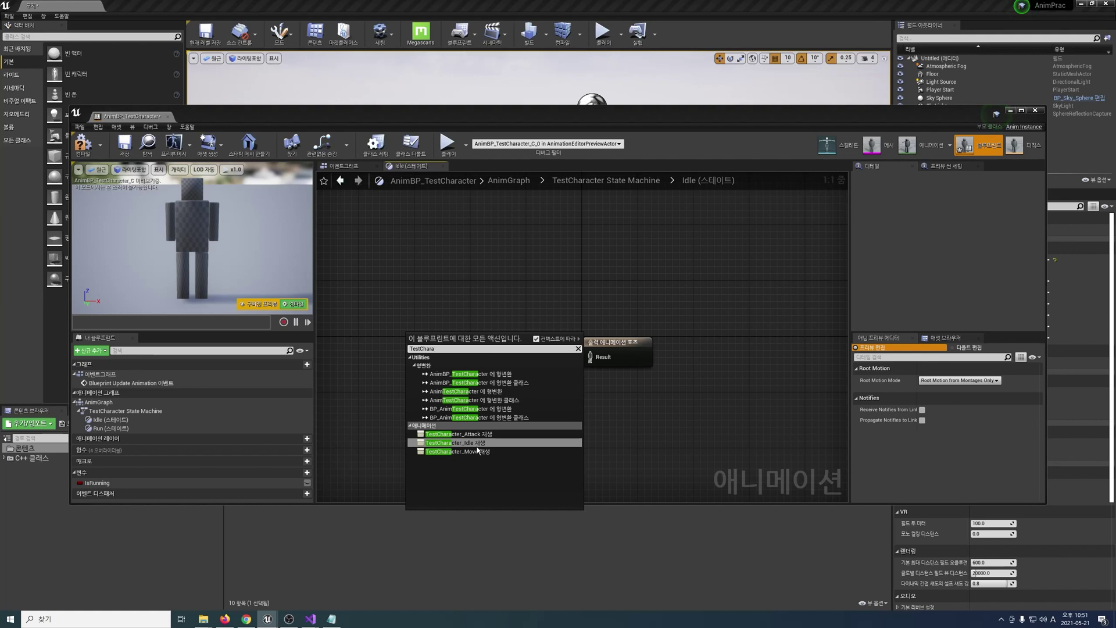
pyautogui.click(477, 443)
pyautogui.click(474, 363)
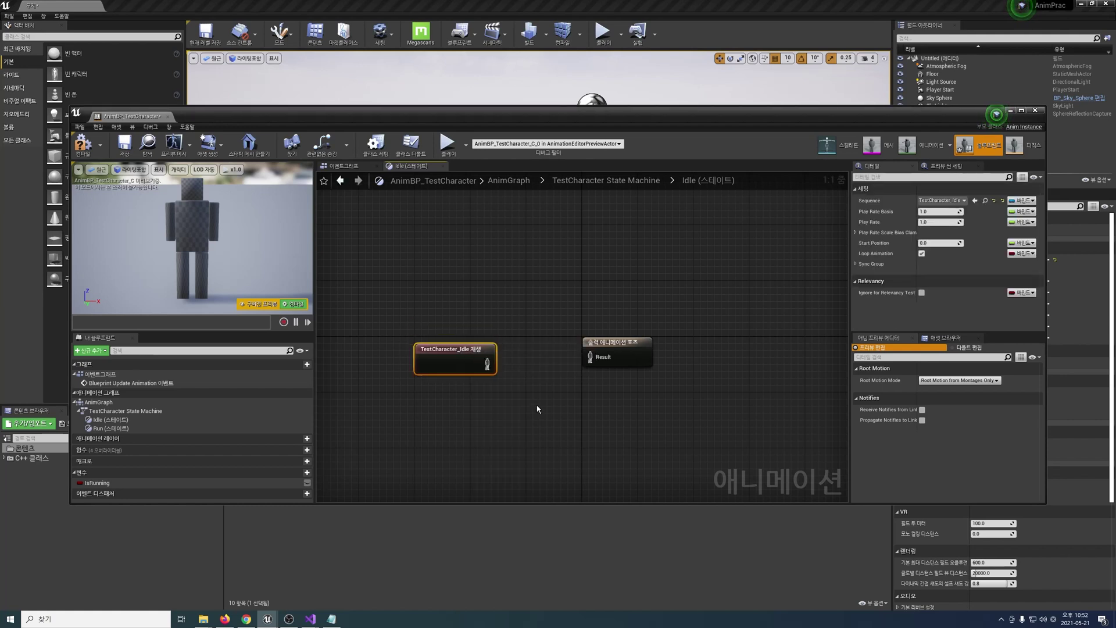
pyautogui.moveTo(467, 355); pyautogui.dragTo(521, 362)
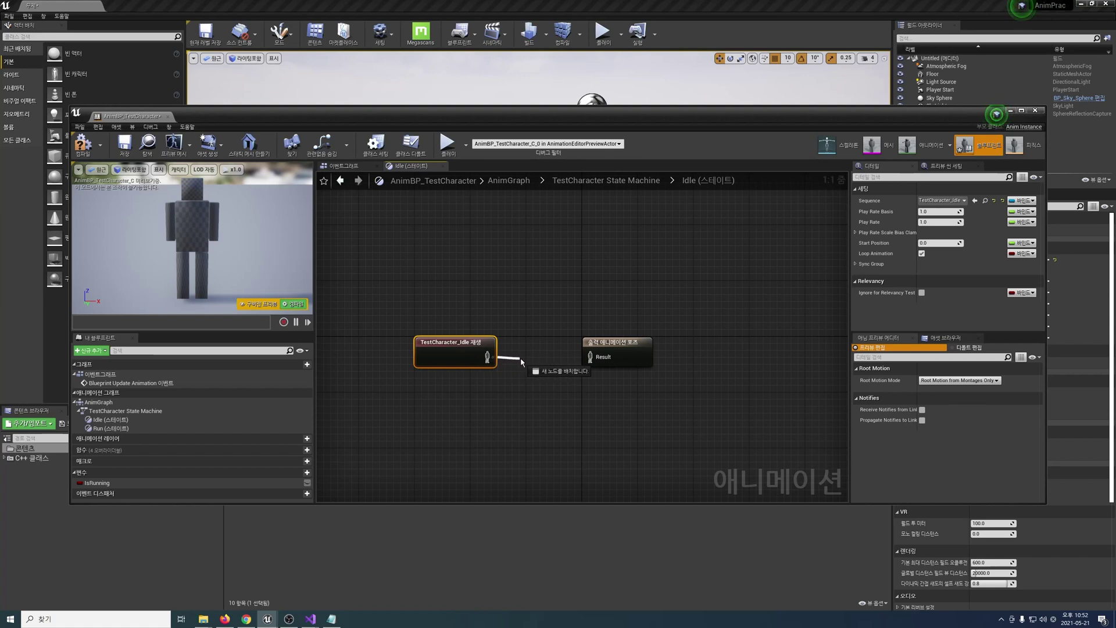
pyautogui.moveTo(521, 361); pyautogui.dragTo(598, 357)
pyautogui.click(645, 360)
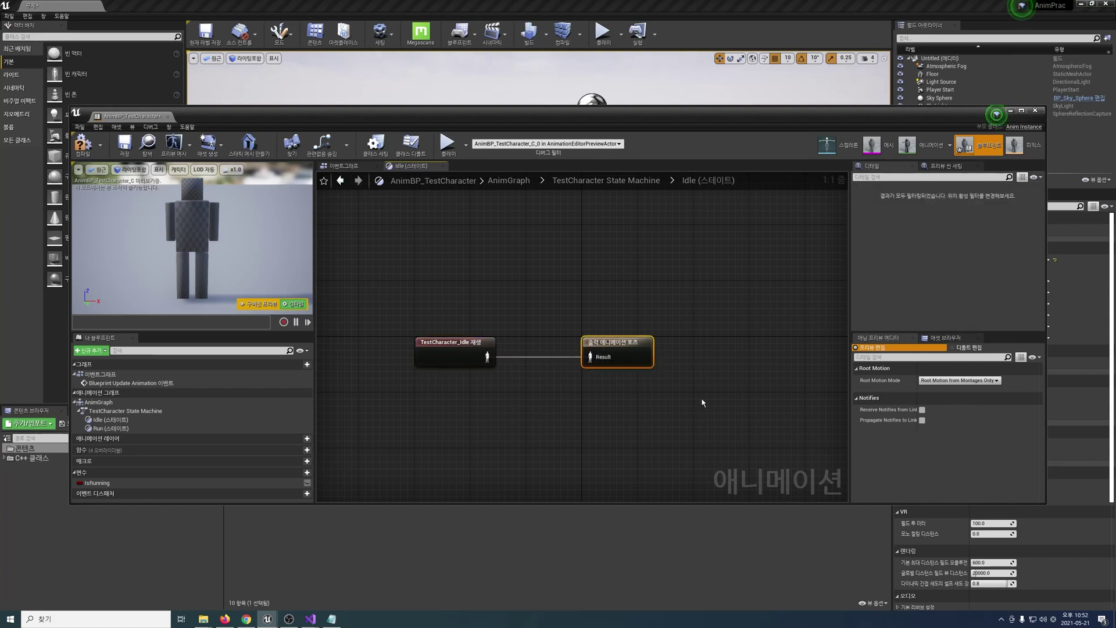
pyautogui.click(605, 180)
# In the Run state, add a Play TestCharacter_Move node wired into the Result pose.
pyautogui.doubleClick(671, 403)
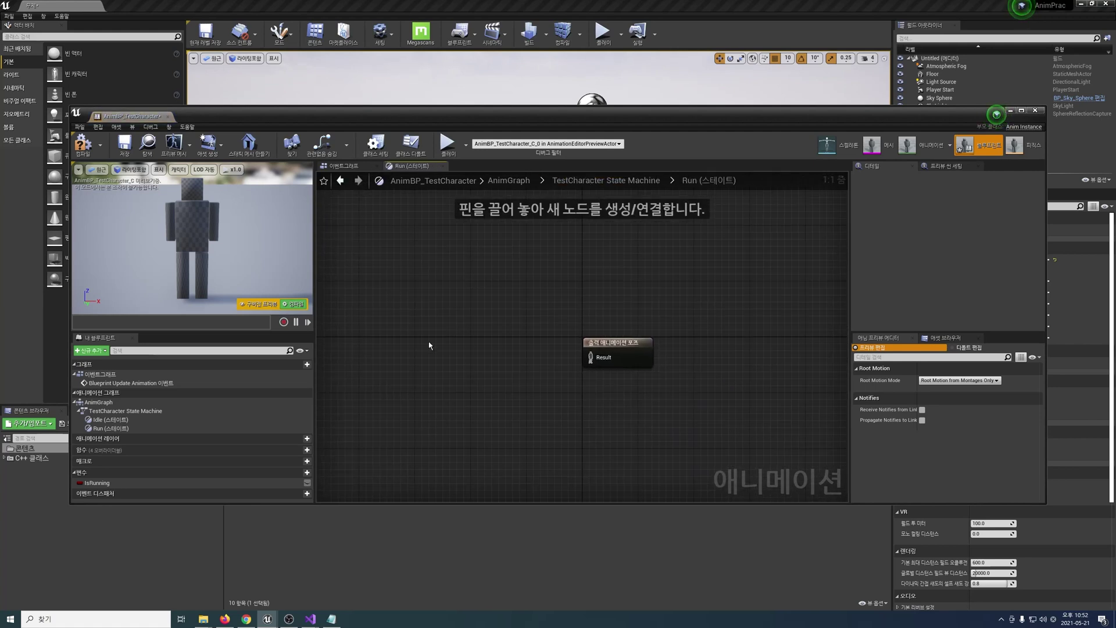
pyautogui.rightClick(428, 341)
pyautogui.write('TestChard')
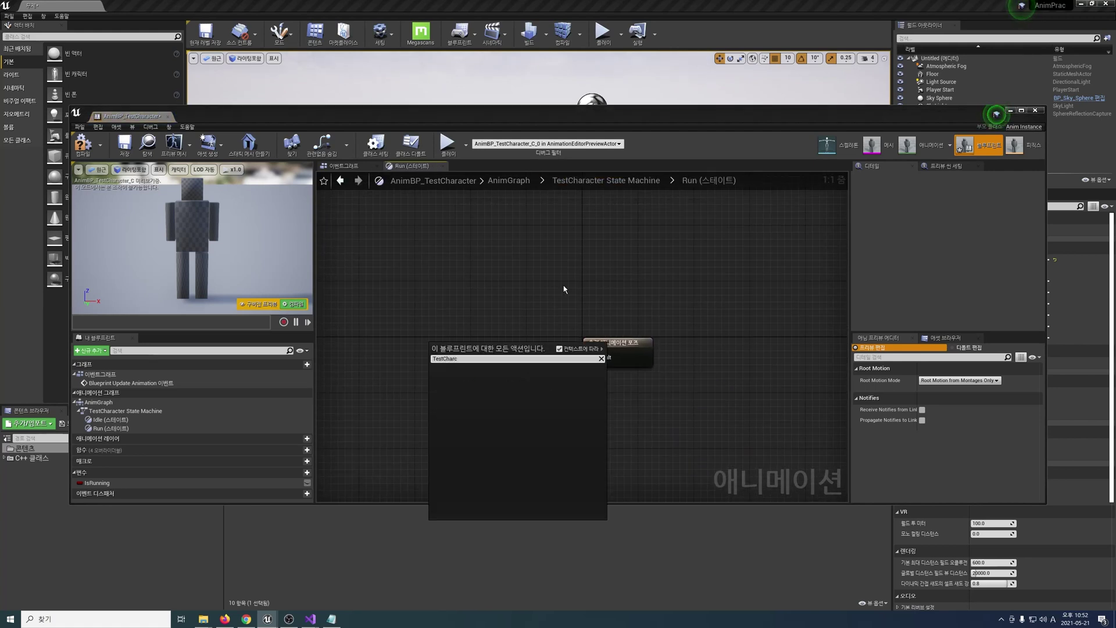
pyautogui.click(523, 456)
pyautogui.moveTo(506, 363); pyautogui.dragTo(591, 357)
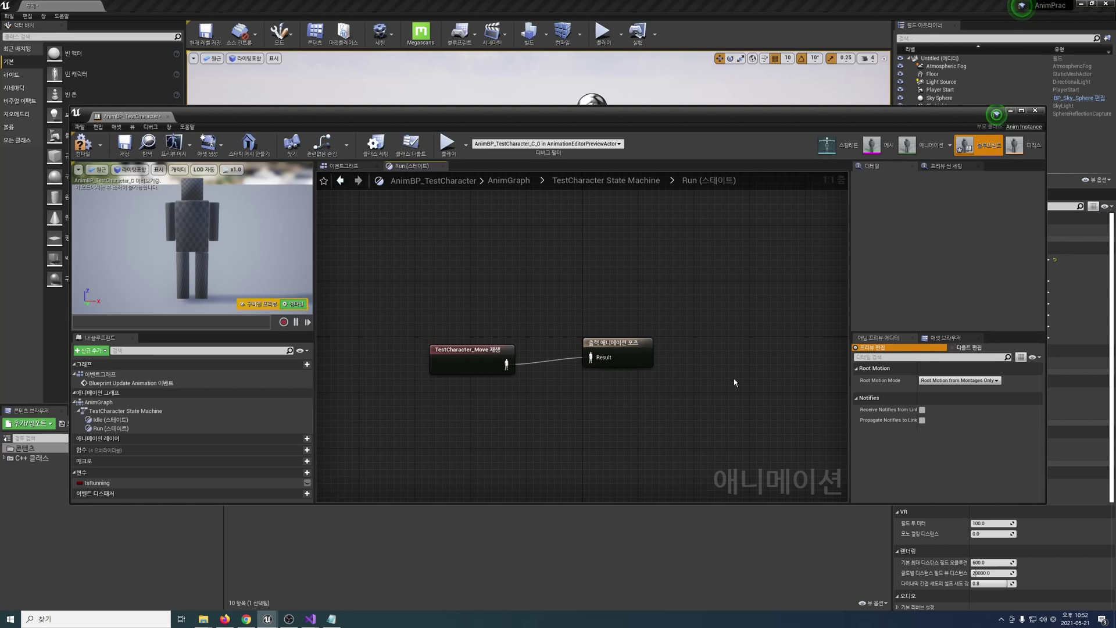
pyautogui.click(605, 180)
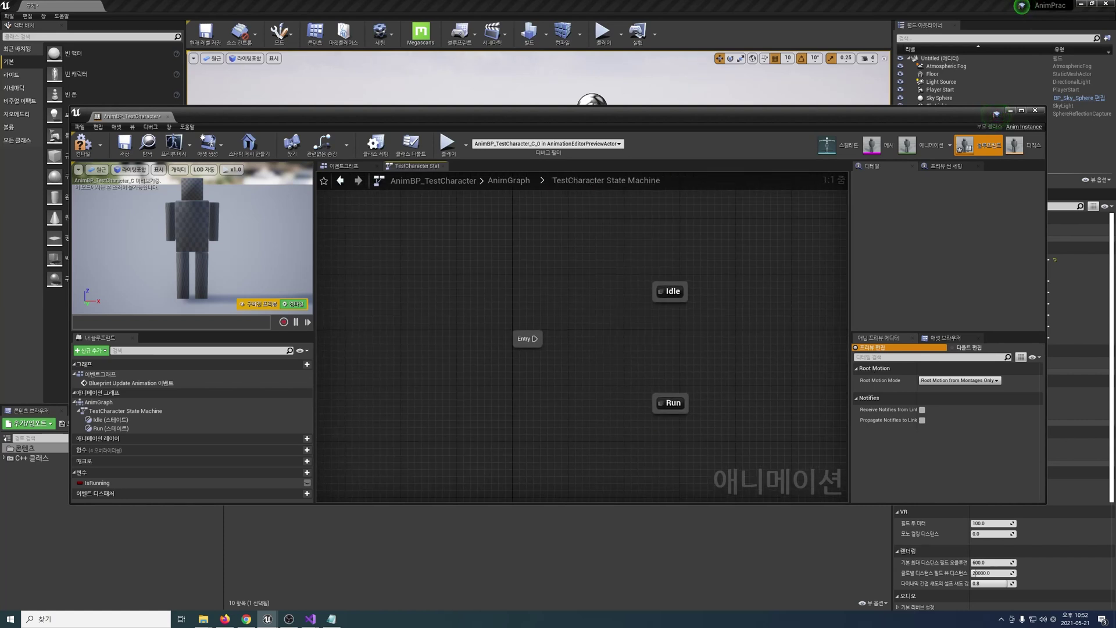
# Connect Entry to the Idle state and add a transition from Idle to Run.
pyautogui.hotkey('alt', 'Tab')
pyautogui.click(996, 114)
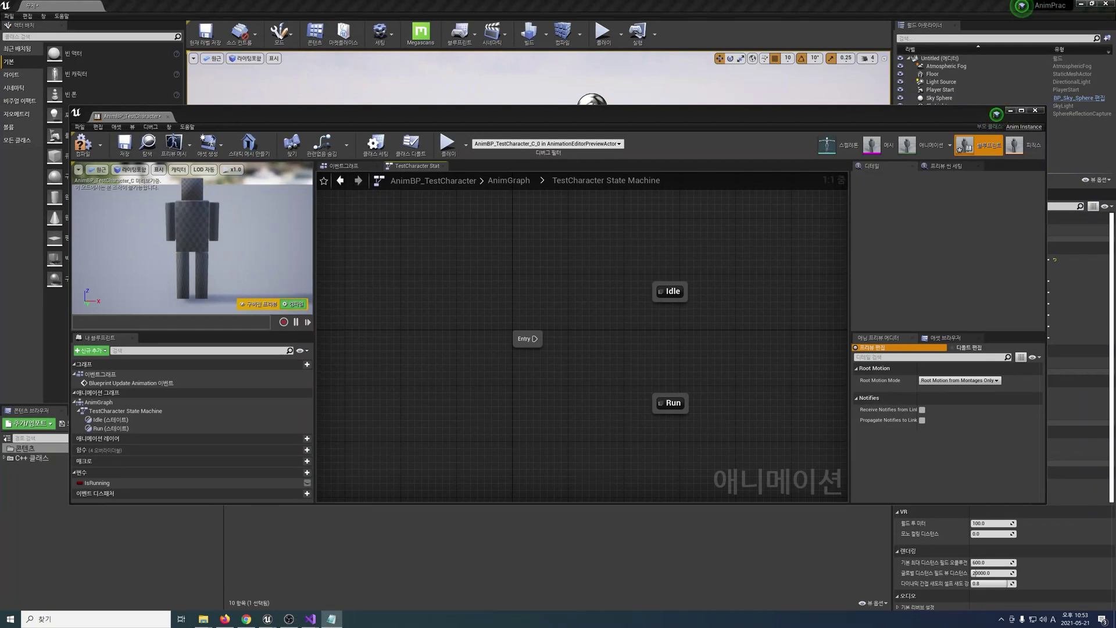
pyautogui.click(533, 360)
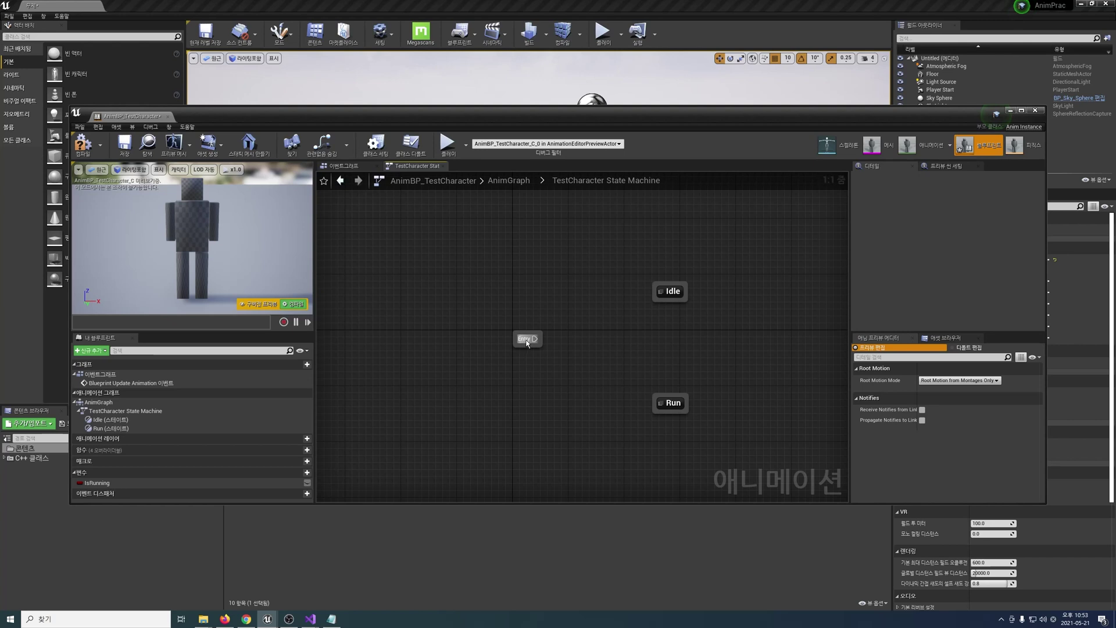
pyautogui.moveTo(524, 340); pyautogui.dragTo(662, 299)
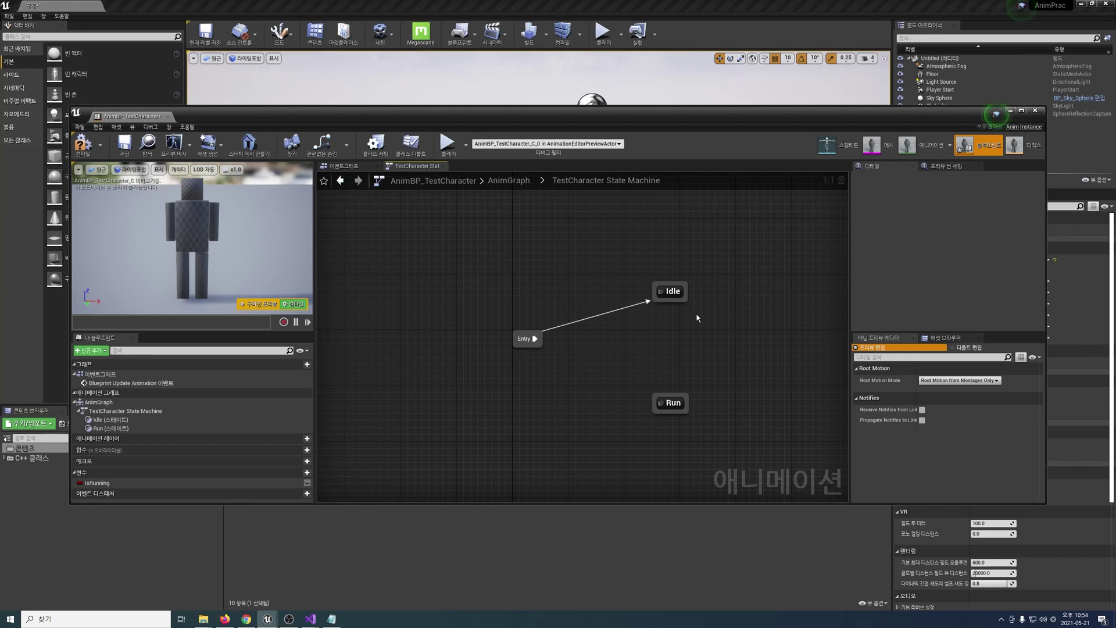
pyautogui.moveTo(675, 301); pyautogui.dragTo(675, 399)
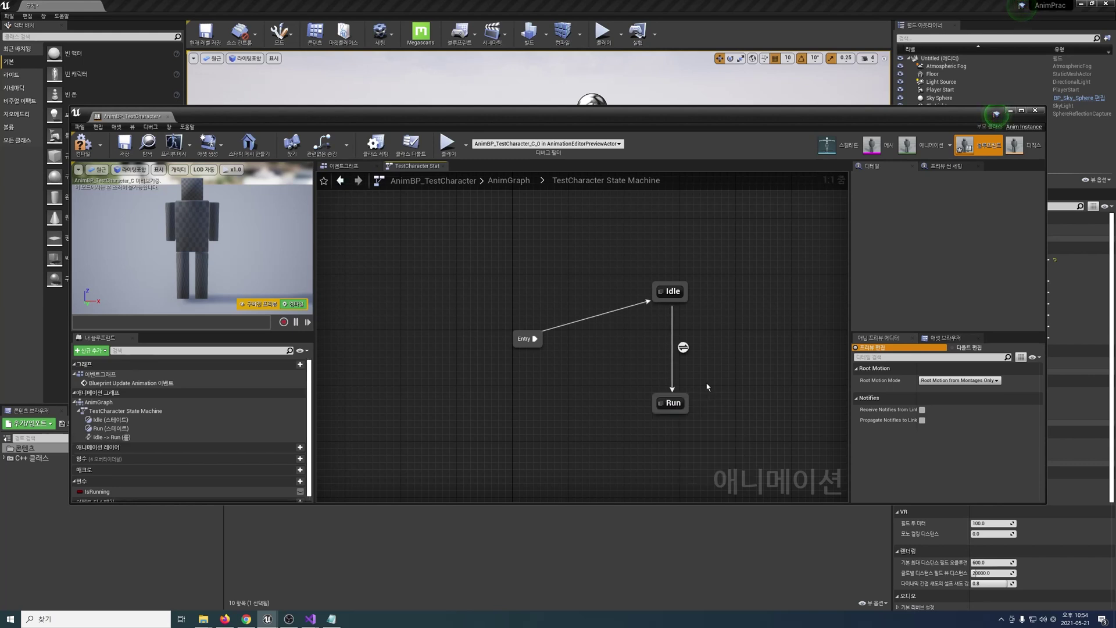
# Make the Idle-to-Run rule use a Get IsRunning node feeding Can Enter Transition.
pyautogui.click(684, 347)
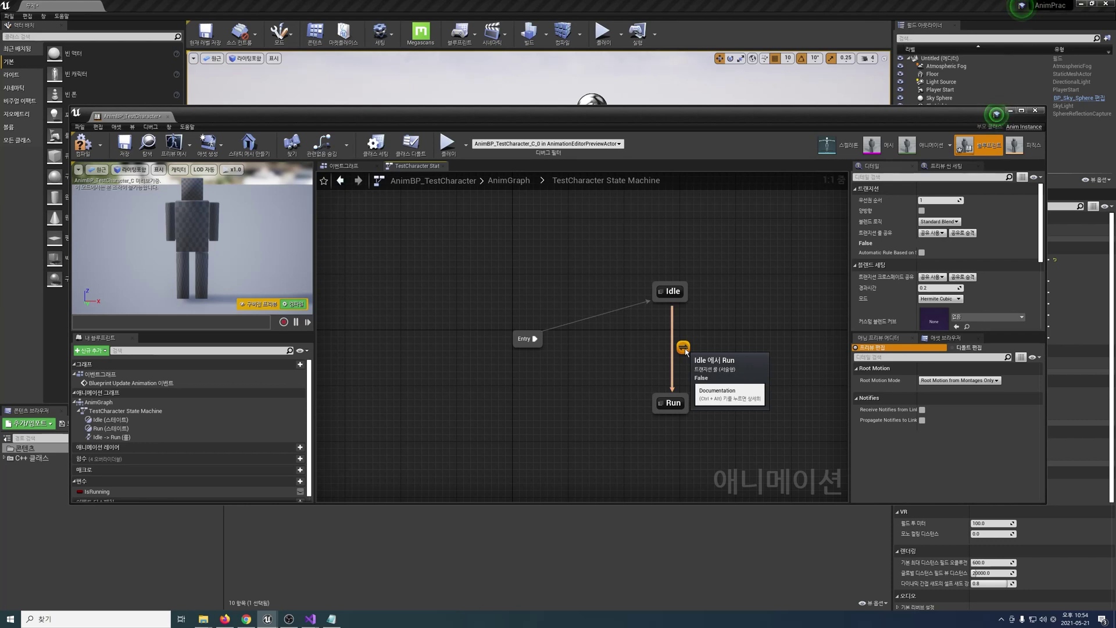
pyautogui.doubleClick(683, 348)
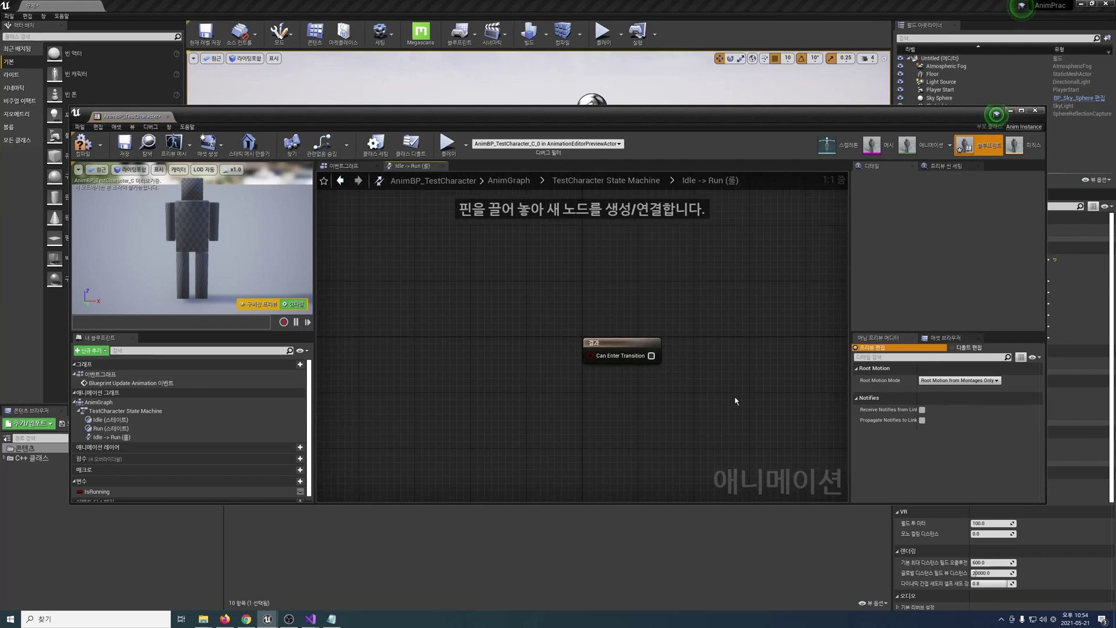
pyautogui.moveTo(116, 491)
pyautogui.mouseDown()
pyautogui.moveTo(453, 351)
pyautogui.moveTo(592, 355)
pyautogui.mouseUp()
pyautogui.click(474, 361)
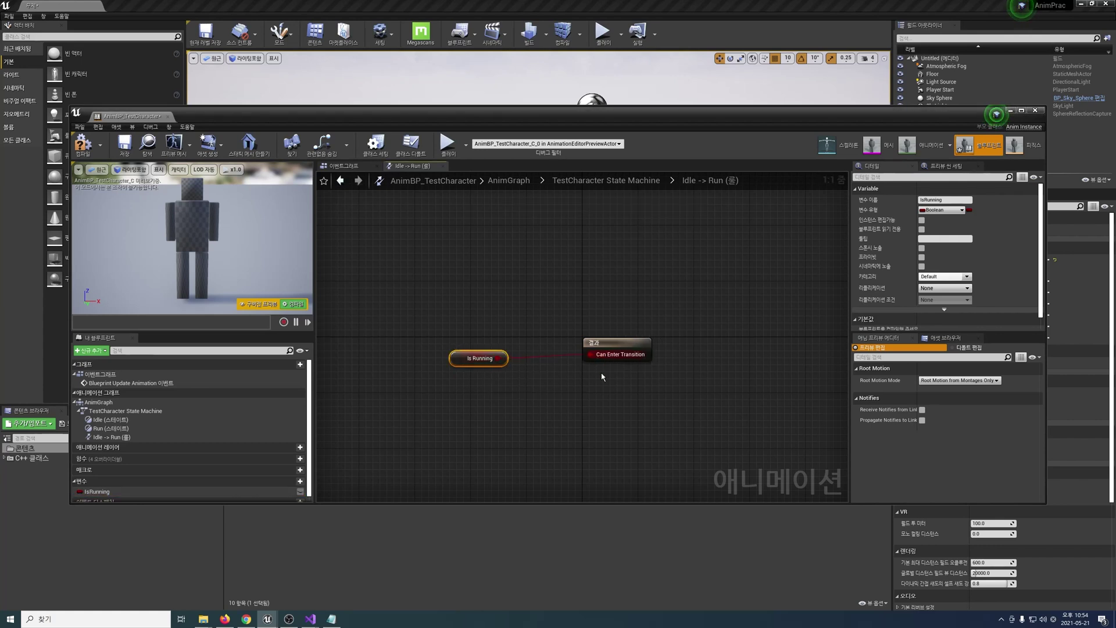
pyautogui.click(635, 407)
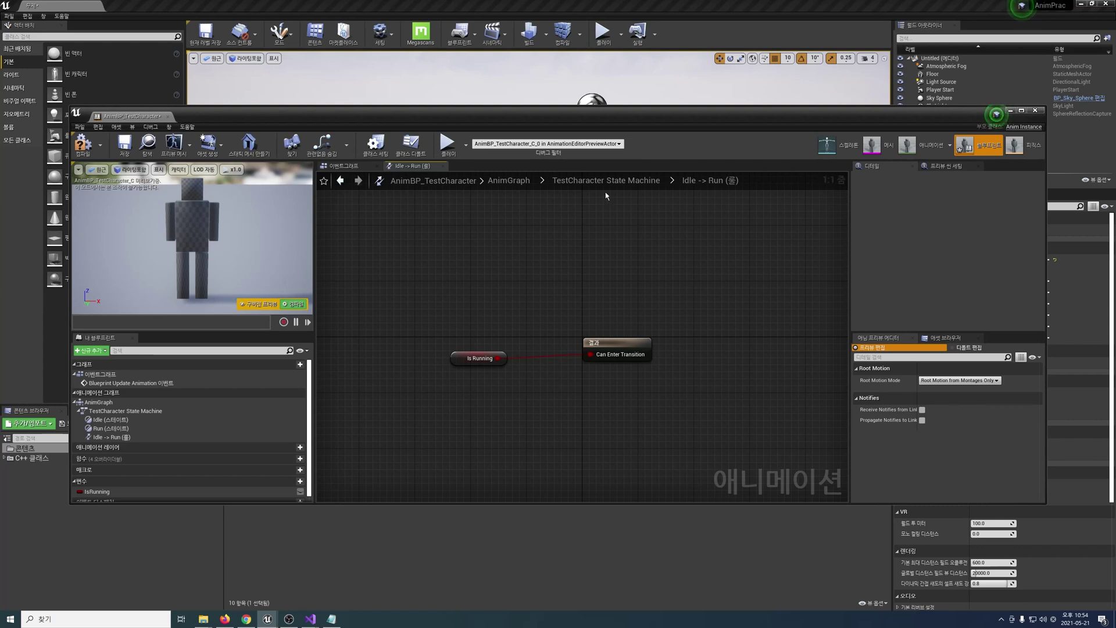
pyautogui.click(625, 181)
# Add a Run-to-Idle transition ruled by NOT IsRunning, then compile and save the blueprint.
pyautogui.moveTo(647, 396); pyautogui.dragTo(658, 292)
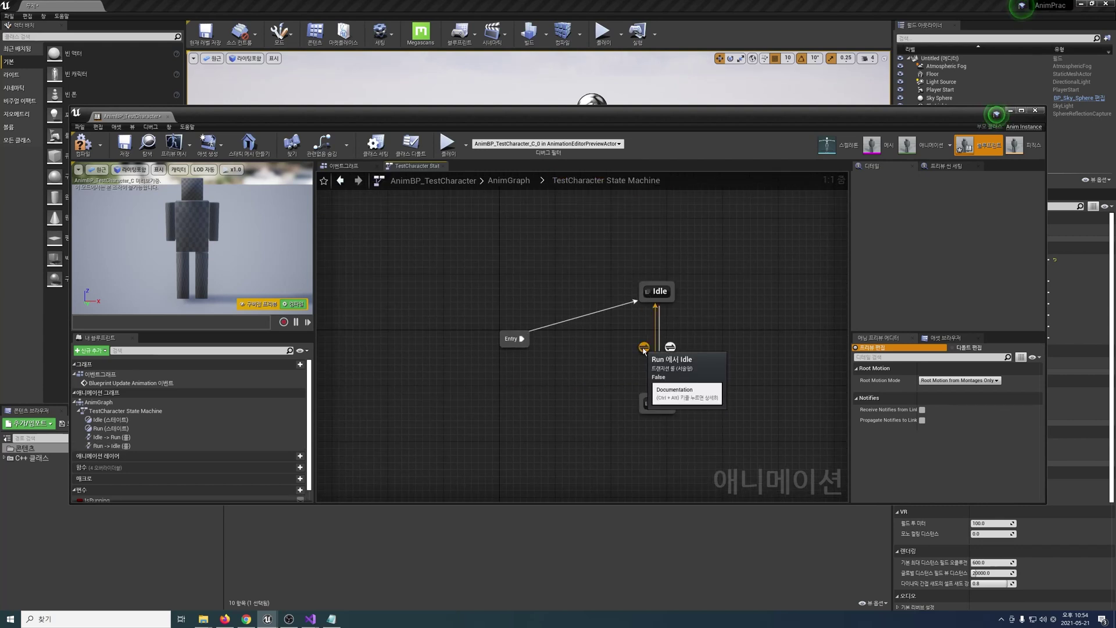
pyautogui.doubleClick(643, 347)
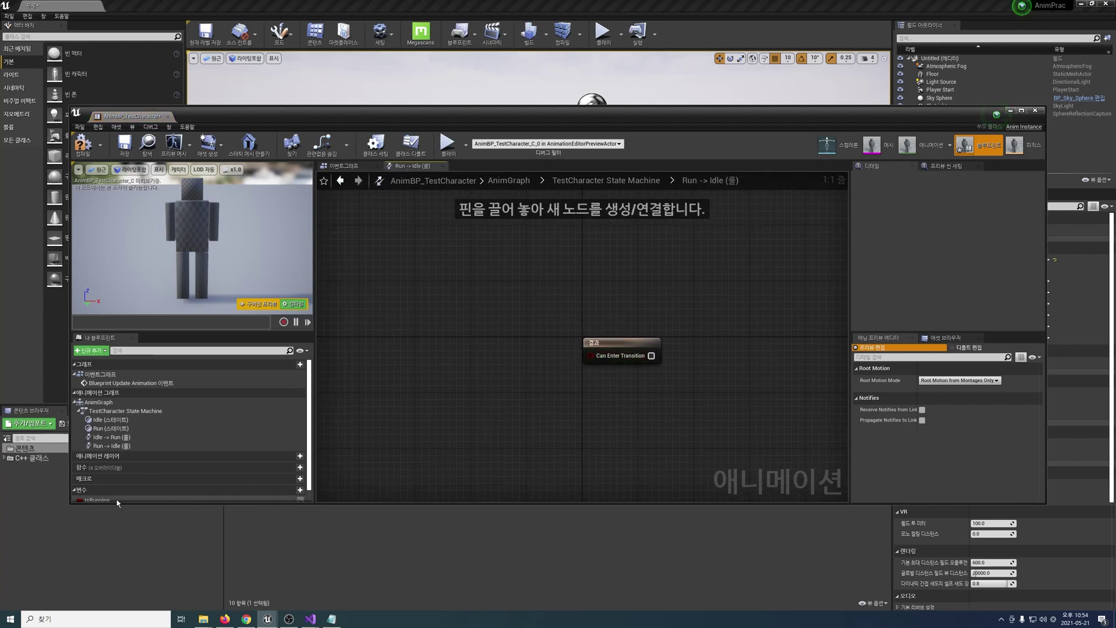
pyautogui.moveTo(97, 500)
pyautogui.keyDown('ctrl'); pyautogui.mouseDown()
pyautogui.moveTo(455, 359)
pyautogui.moveTo(424, 356)
pyautogui.moveTo(651, 356)
pyautogui.mouseUp(); pyautogui.keyUp('ctrl')
pyautogui.scroll(-3, 558, 441)
pyautogui.click(553, 407)
pyautogui.click(628, 411)
pyautogui.click(624, 182)
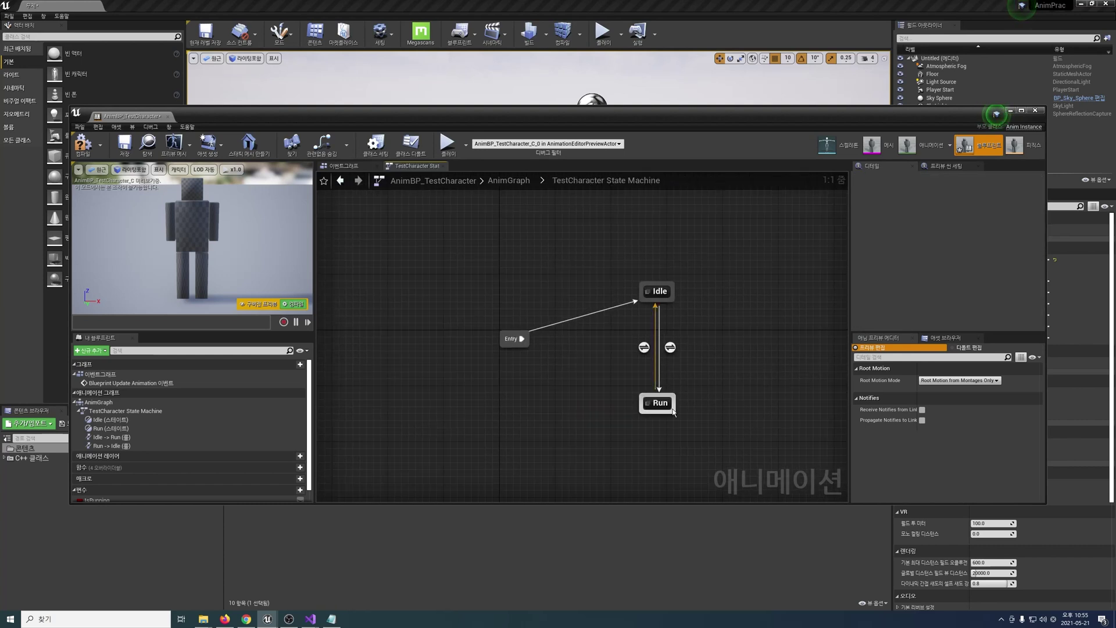
pyautogui.click(82, 144)
pyautogui.click(127, 148)
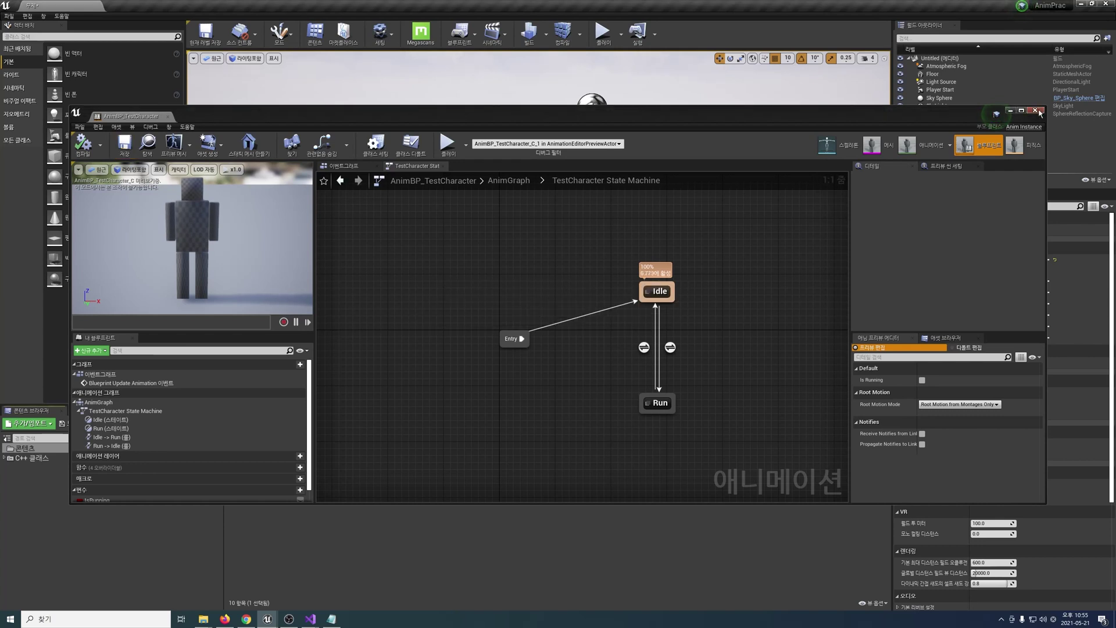
# Set BP_AnimTestCharacter's Mesh Anim Class to AnimBP_TestCharacter_C, then compile, save and close it.
pyautogui.click(1036, 110)
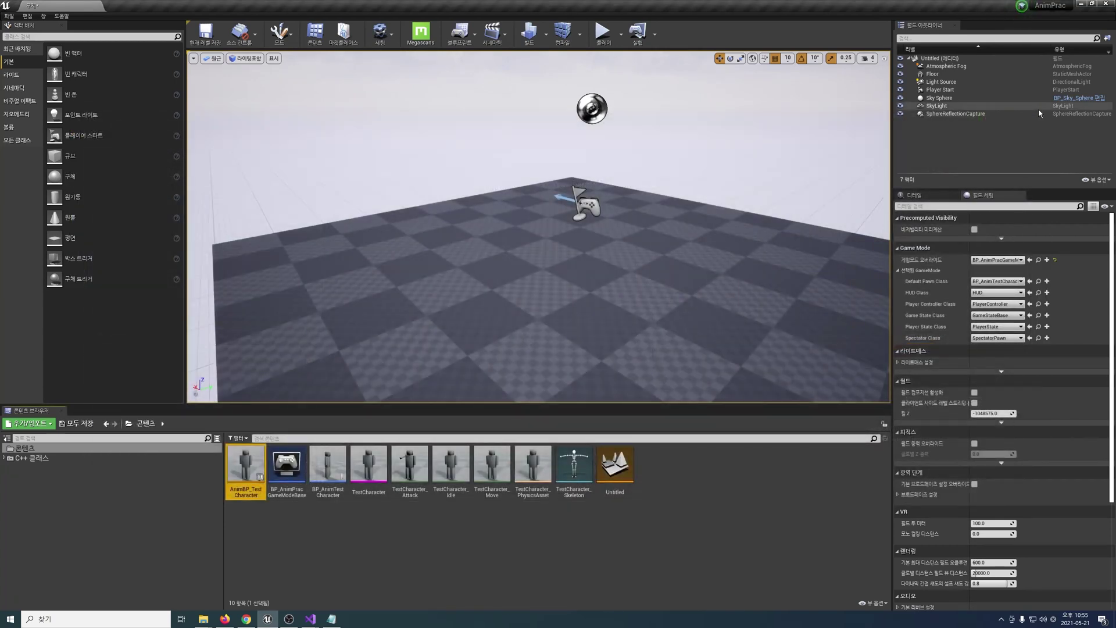
pyautogui.doubleClick(329, 469)
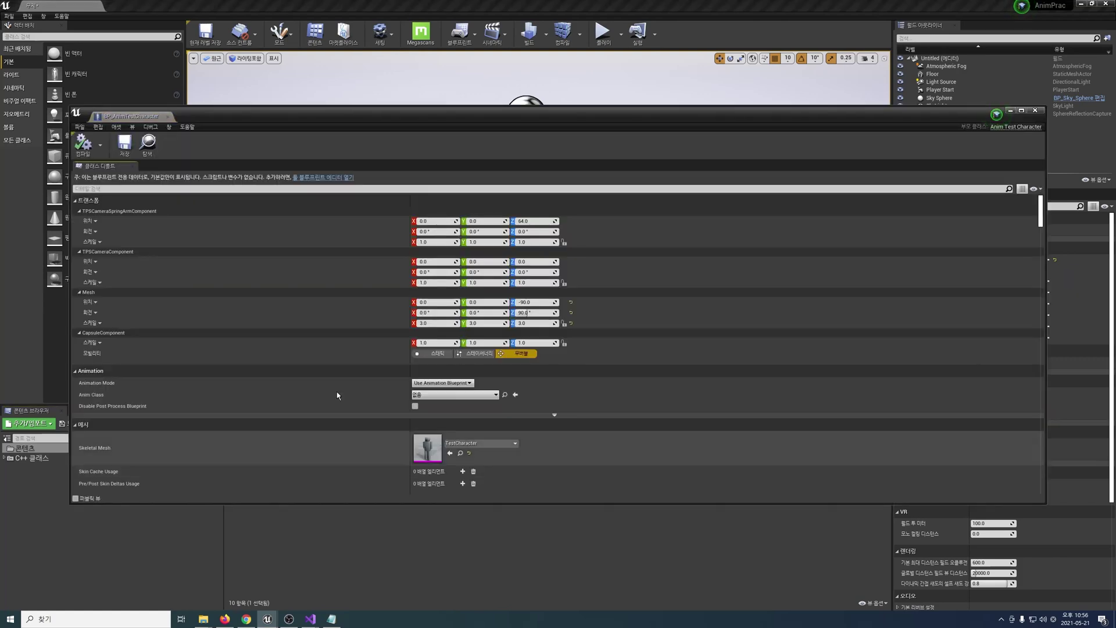
pyautogui.click(312, 178)
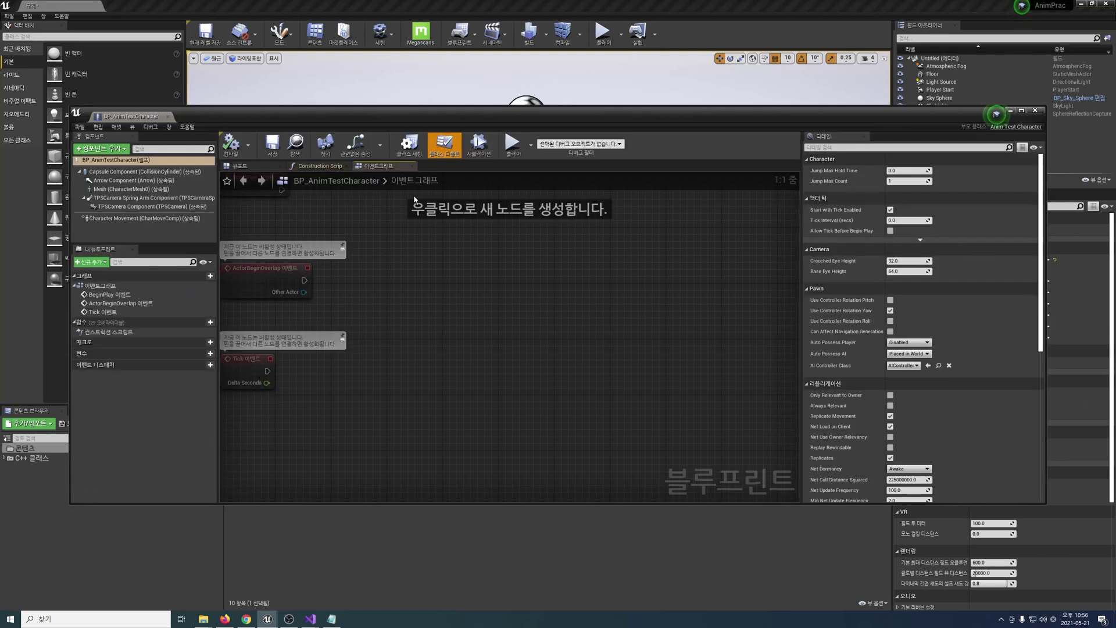
pyautogui.click(129, 189)
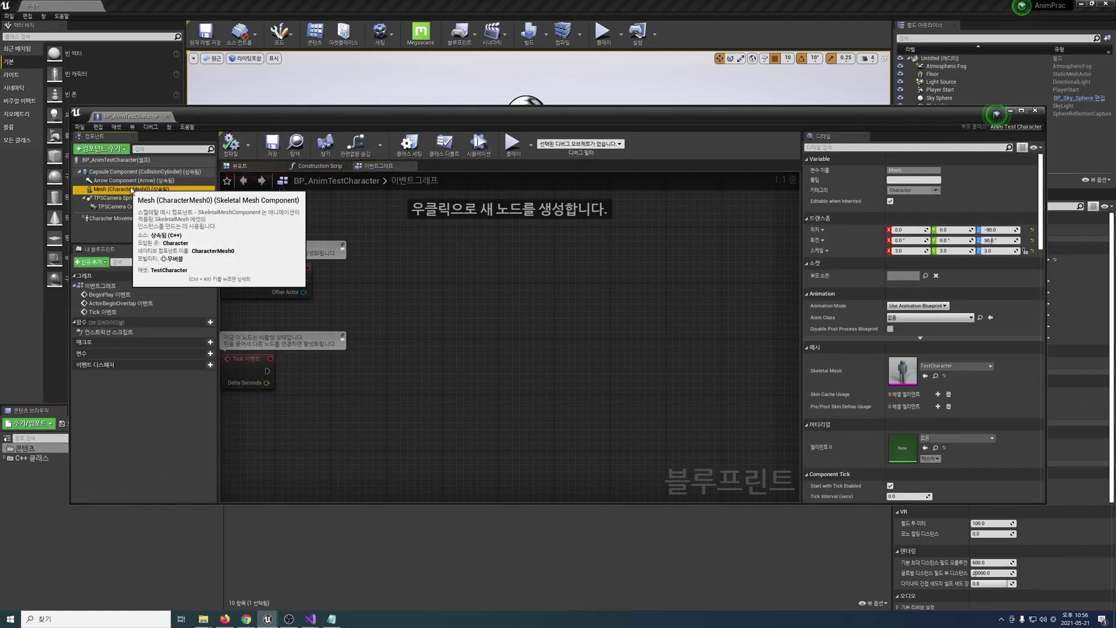
pyautogui.click(951, 319)
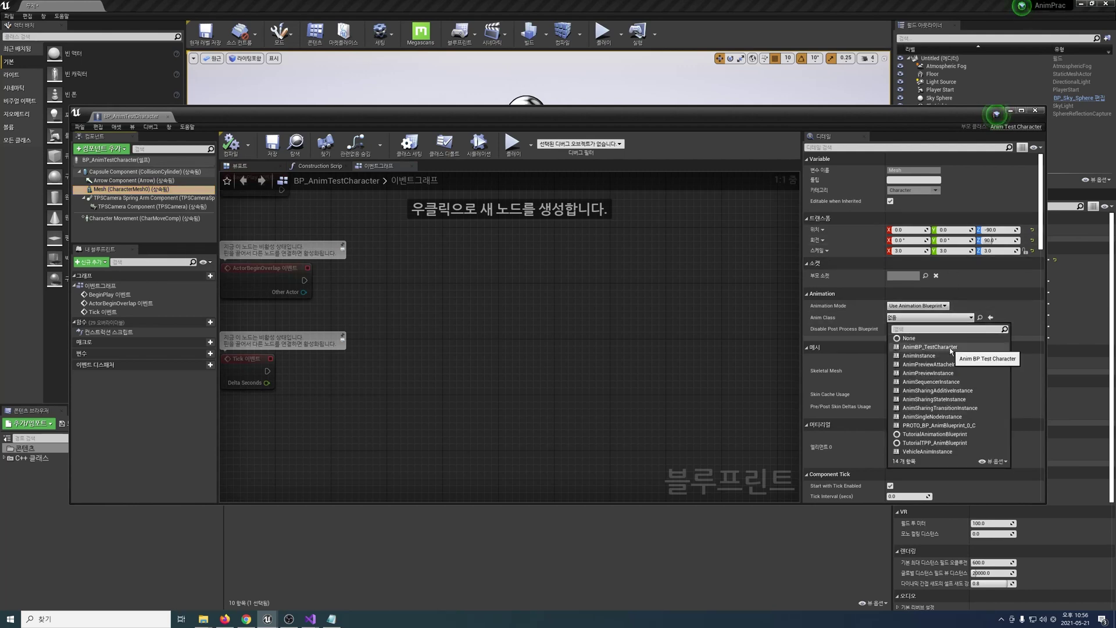
pyautogui.click(930, 347)
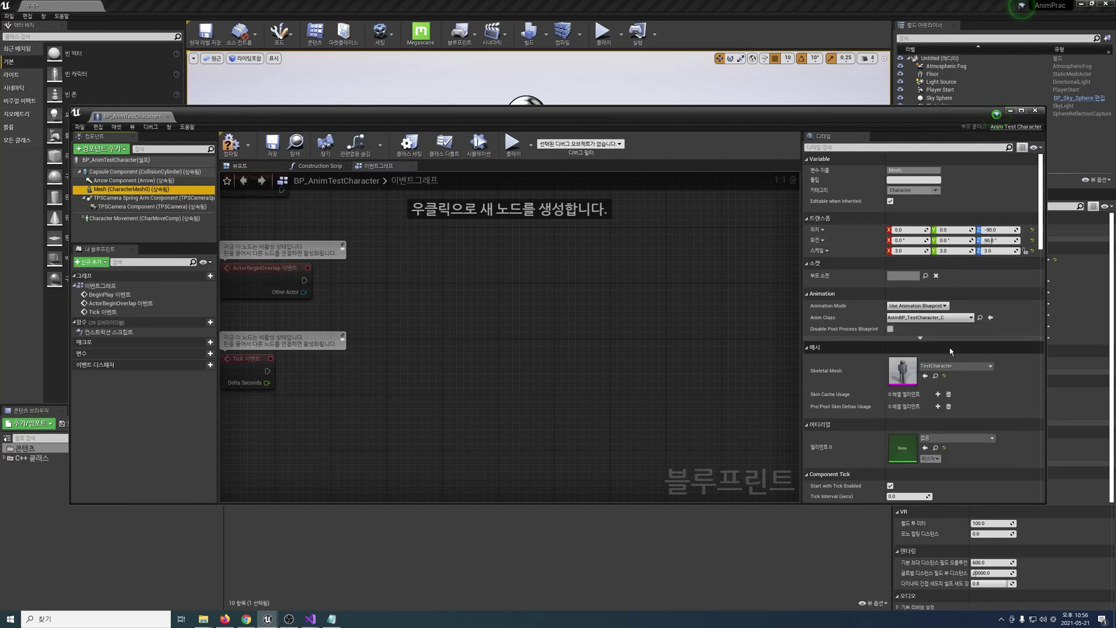
pyautogui.click(231, 142)
pyautogui.click(270, 149)
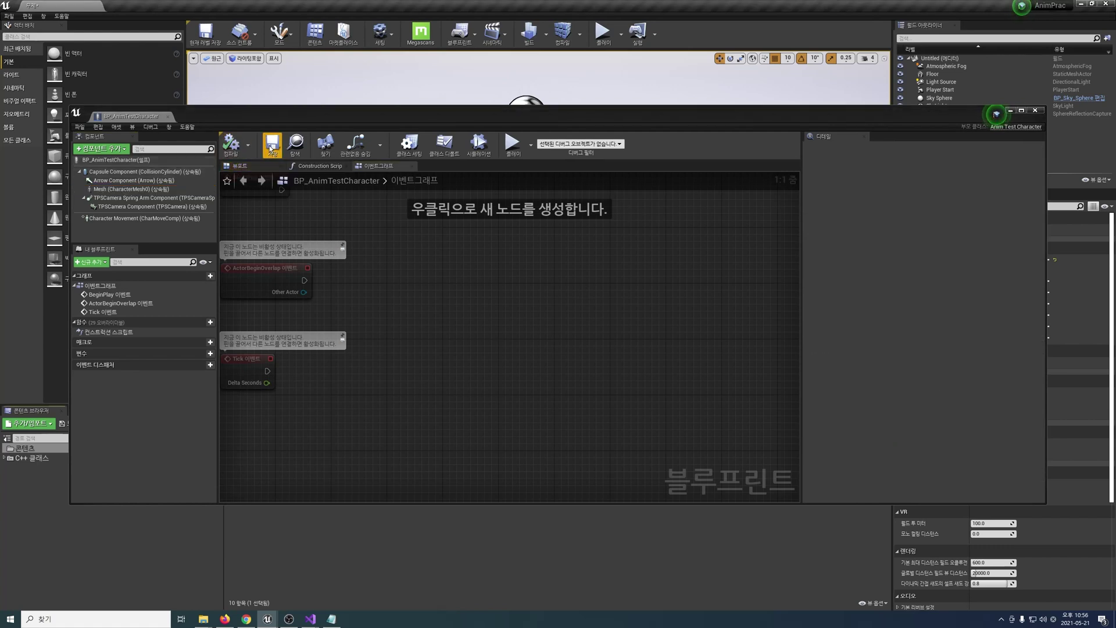
pyautogui.click(1038, 110)
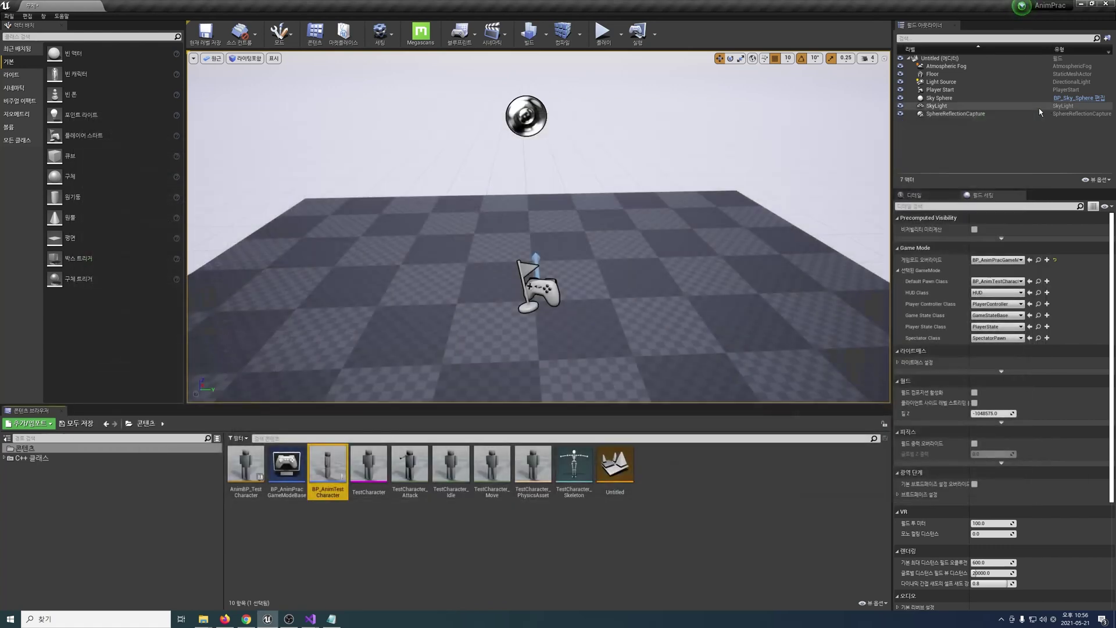
# Start Play In Editor to test the level with the animated TestCharacter.
pyautogui.click(601, 35)
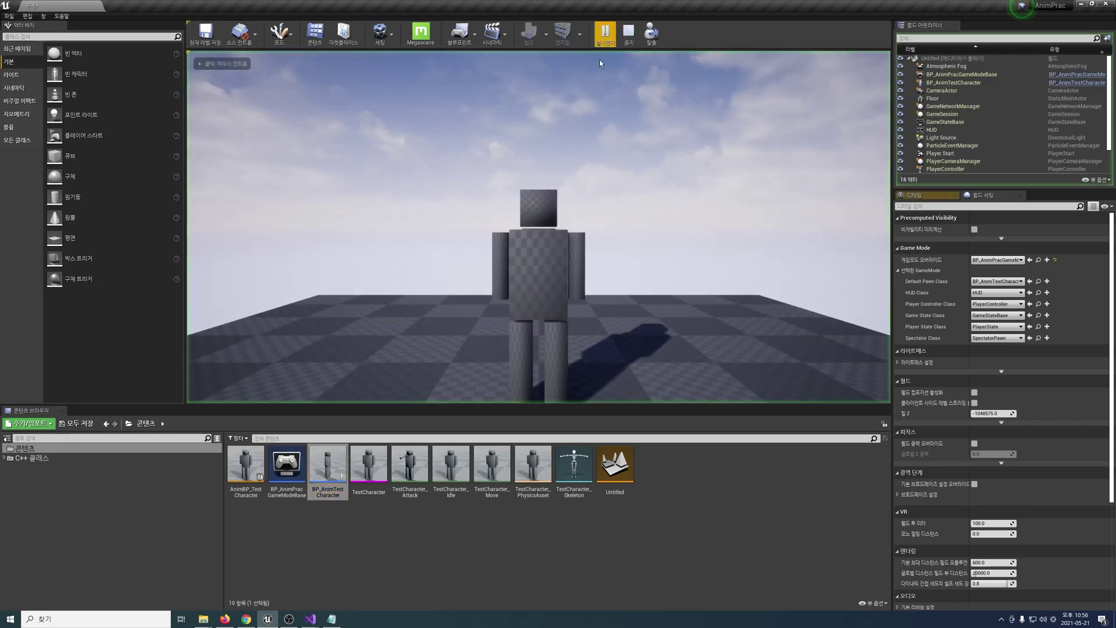